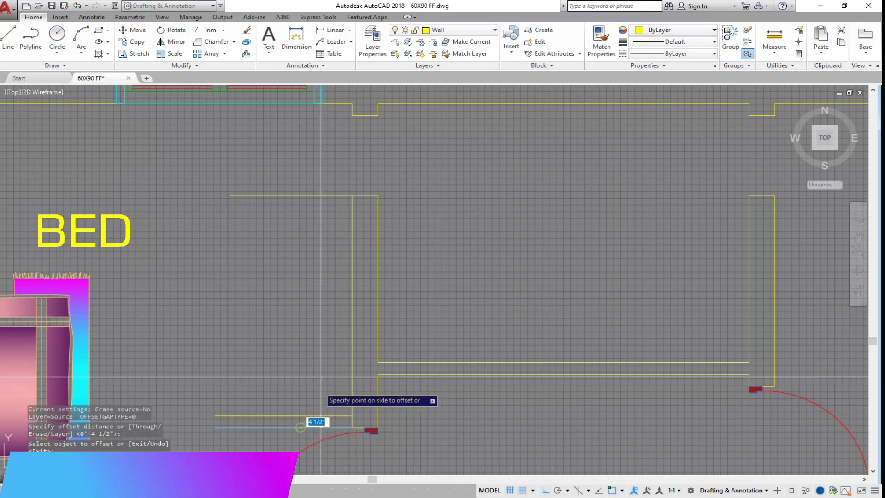
- Offset the upper closet line beside BED 4 1/2" inward and the adjoining wall face 2' toward the bed
click(296, 196)
click(292, 276)
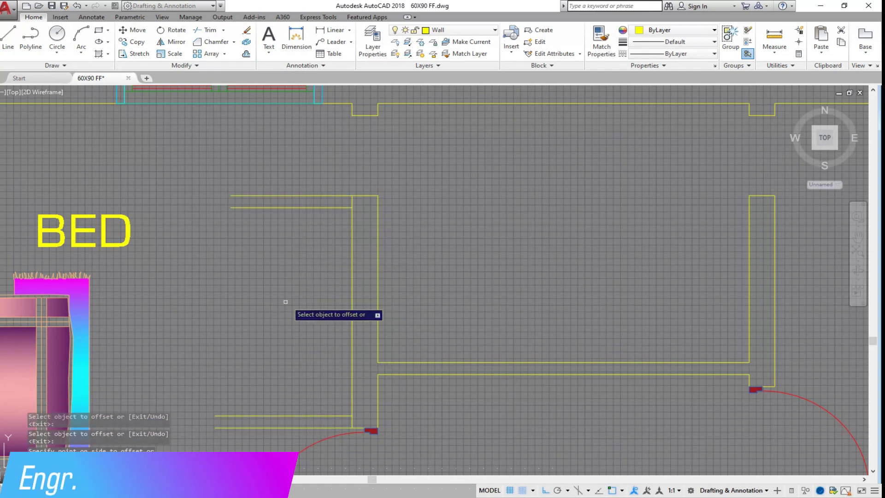
scroll(290, 300, down, 2)
key(Return)
key(Return)
text(2')
key(Return)
click(328, 305)
click(295, 290)
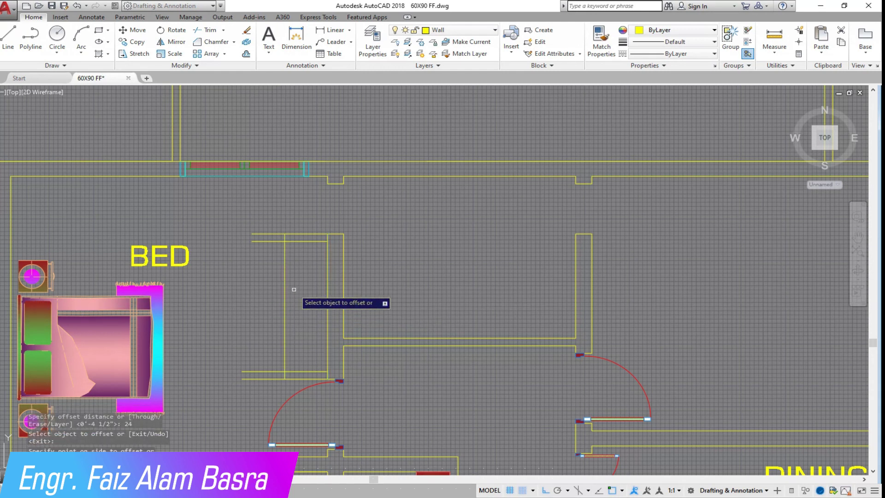
- Trim the closet lines overhanging beyond its front edge and the wall segments where its side panels join the wall
click(207, 31)
key(Return)
click(266, 391)
click(259, 222)
scroll(332, 244, up, 4)
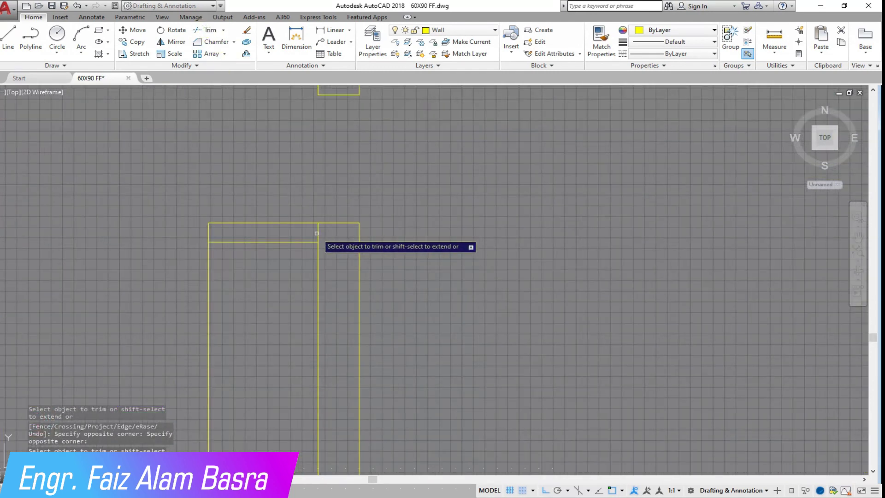
scroll(319, 233, down, 6)
scroll(332, 313, up, 4)
right_click(420, 197)
click(429, 203)
- Draw a diagonal line across the BED closet from its upper inner corner to the opposite lower corner
click(8, 36)
click(329, 94)
click(265, 303)
right_click(265, 303)
click(285, 308)
scroll(354, 320, down, 4)
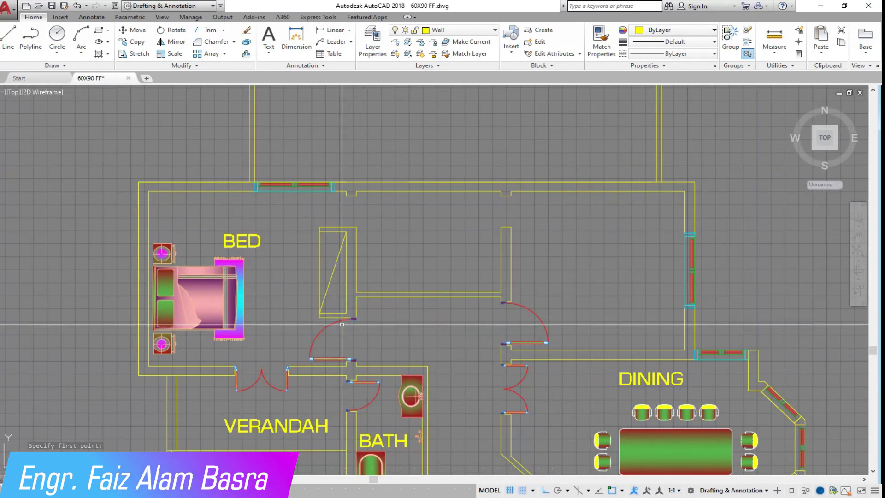
- Offset the inner face of the wall above DINING 2' into the unlabelled room
scroll(697, 355, up, 2)
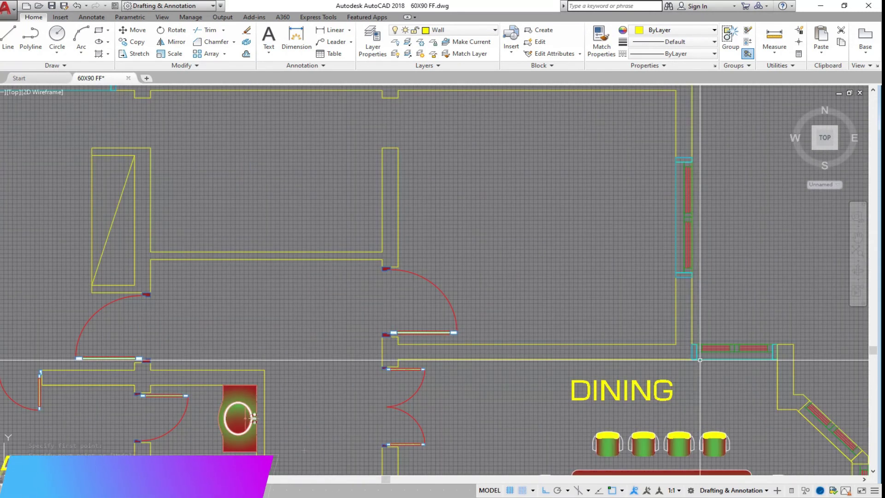
scroll(530, 341, down, 2)
scroll(643, 347, up, 4)
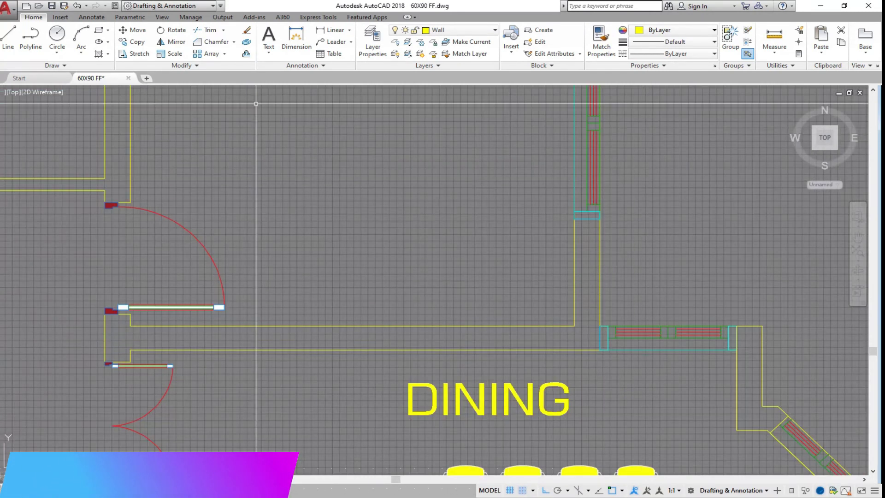
click(246, 53)
key(Return)
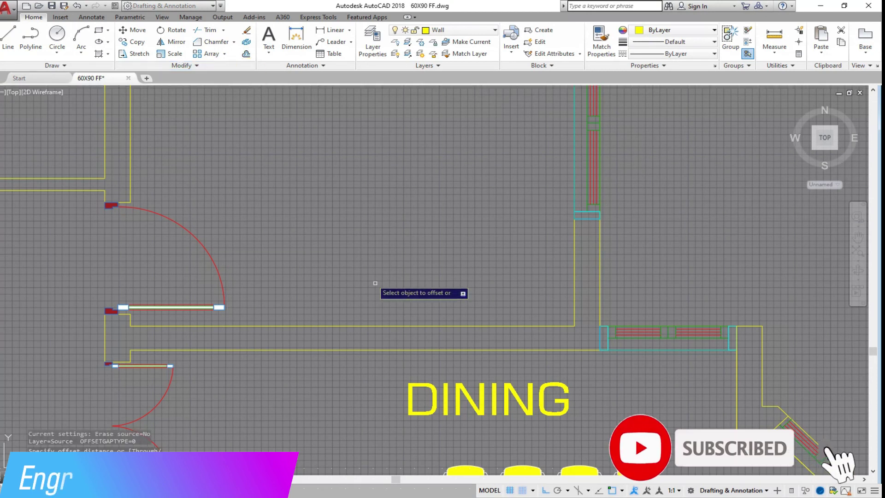
click(405, 326)
click(417, 304)
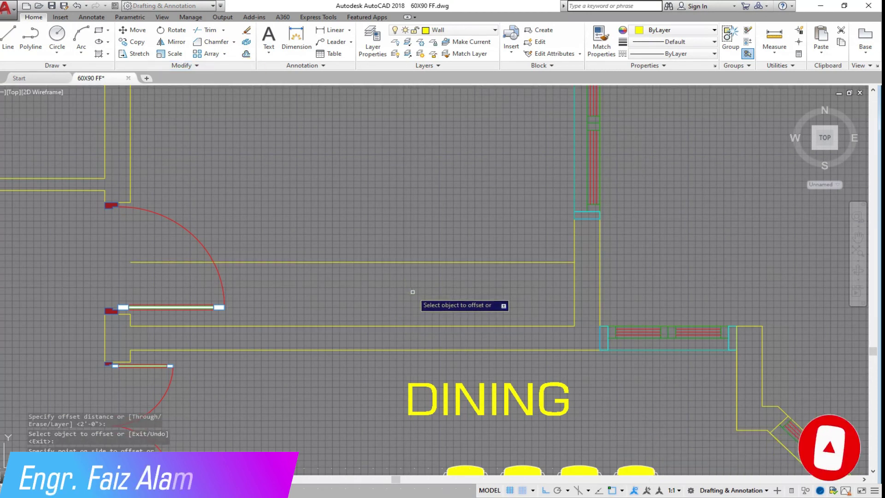
- Offset the short wall edge beside that room's door 2' twice along the wall above DINING
click(130, 321)
click(212, 319)
click(199, 320)
click(280, 318)
right_click(283, 301)
click(293, 306)
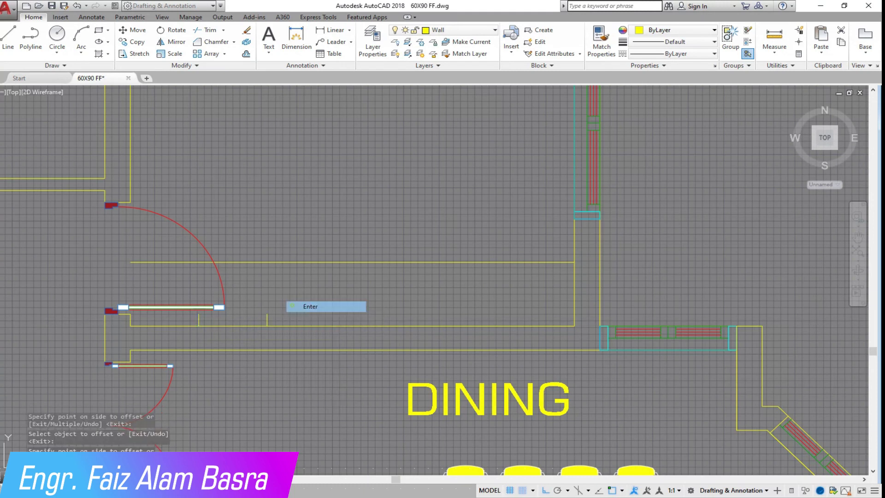
- Offset the farther short line 4.5" away from the door for the closet's side panel thickness
click(246, 55)
click(267, 318)
click(337, 314)
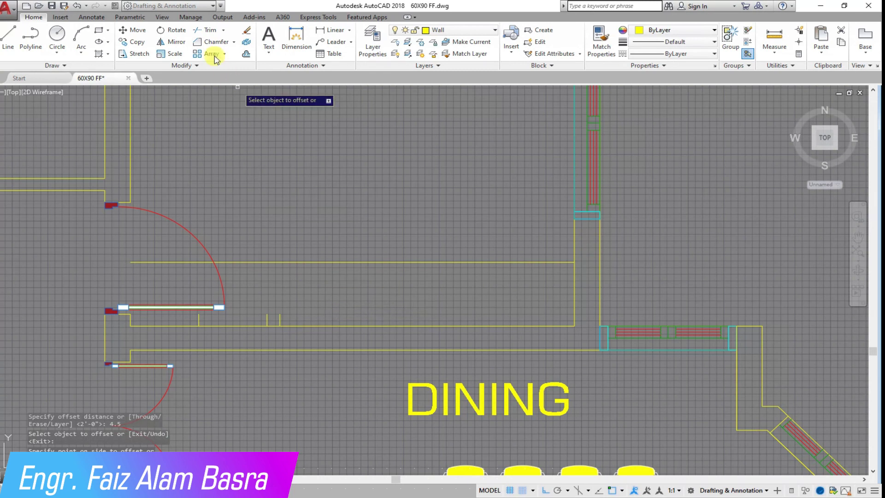
- Extend the two short side panel lines up to the closet's front line
click(224, 31)
click(214, 66)
key(Return)
click(288, 311)
click(261, 318)
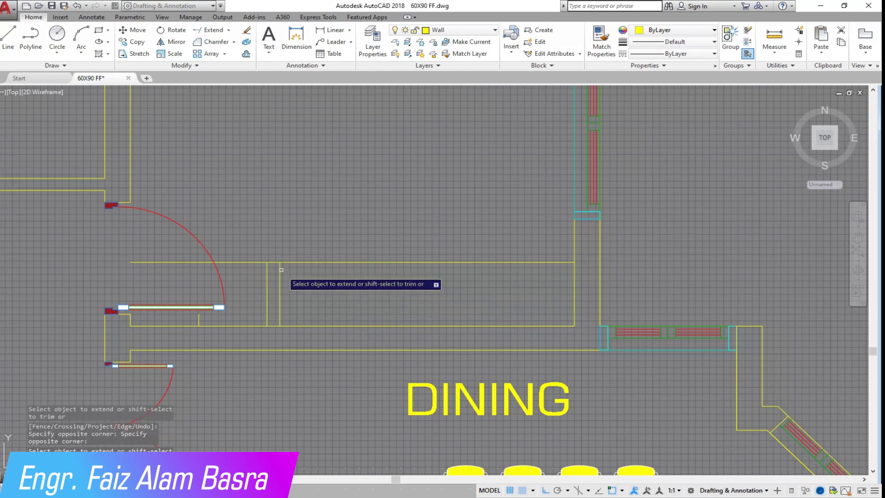
- Trim the front line beyond the closet's side panel and erase the leftover segments near the door
click(204, 48)
right_click(259, 187)
click(243, 262)
right_click(249, 239)
click(257, 247)
click(184, 275)
click(168, 256)
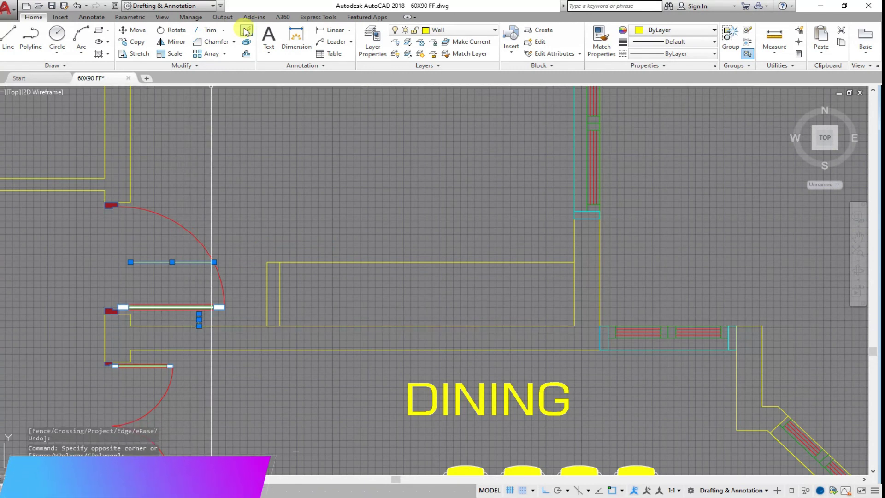
key(Escape)
- Draw a diagonal line across the closet above DINING from its far front corner to the panel's inner wall corner
click(8, 37)
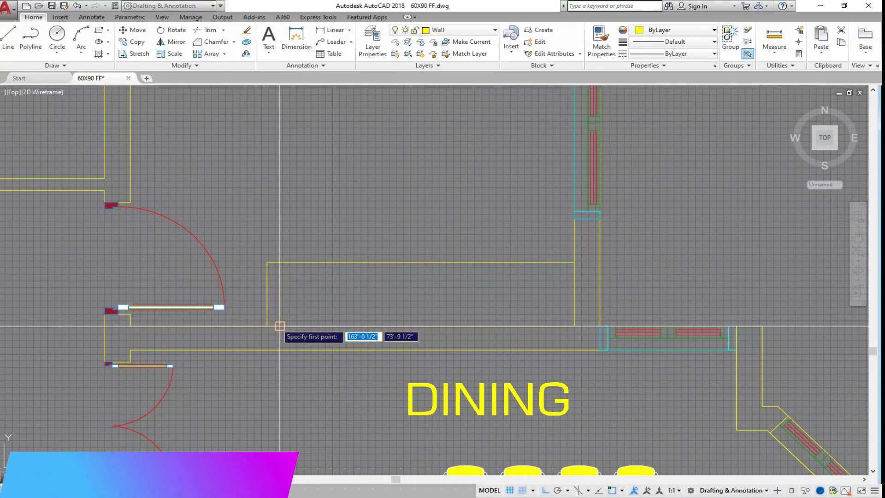
click(573, 262)
click(282, 325)
key(Return)
- Trim the wall line between the two side panel lines of the closet above DINING
click(208, 29)
key(Return)
scroll(285, 320, up, 4)
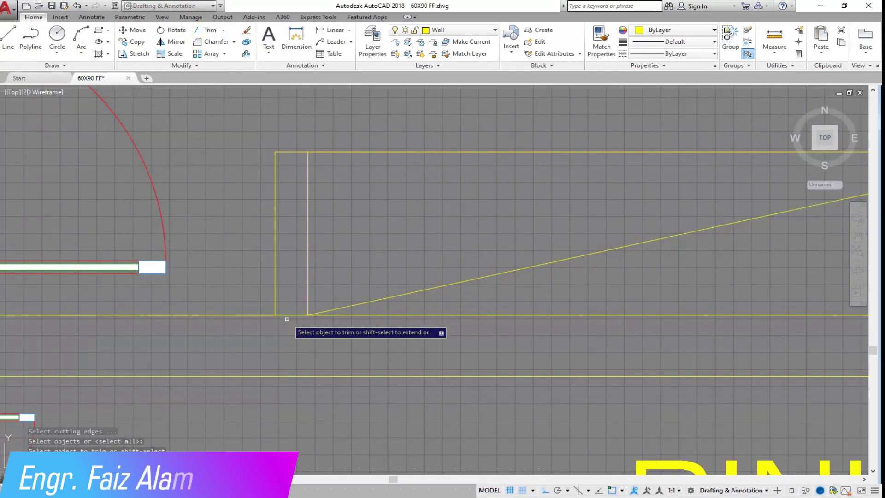
scroll(309, 336, down, 5)
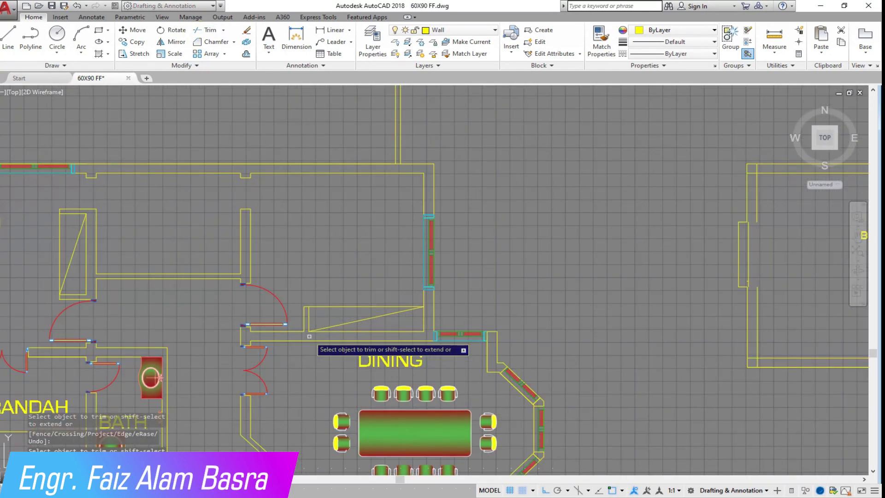
scroll(337, 226, down, 3)
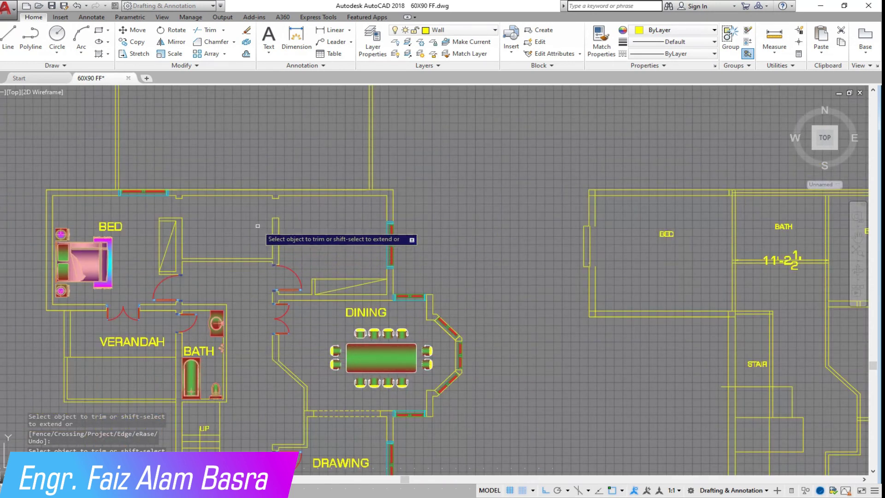
scroll(227, 213, up, 4)
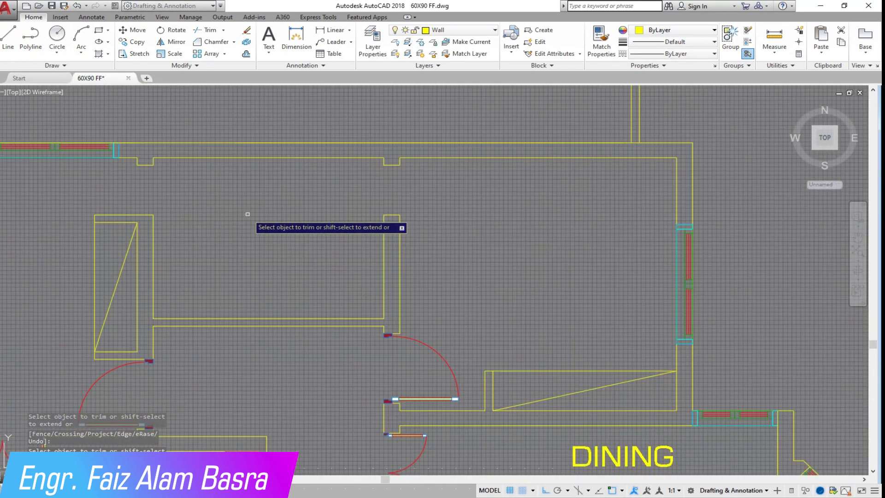
scroll(247, 214, down, 2)
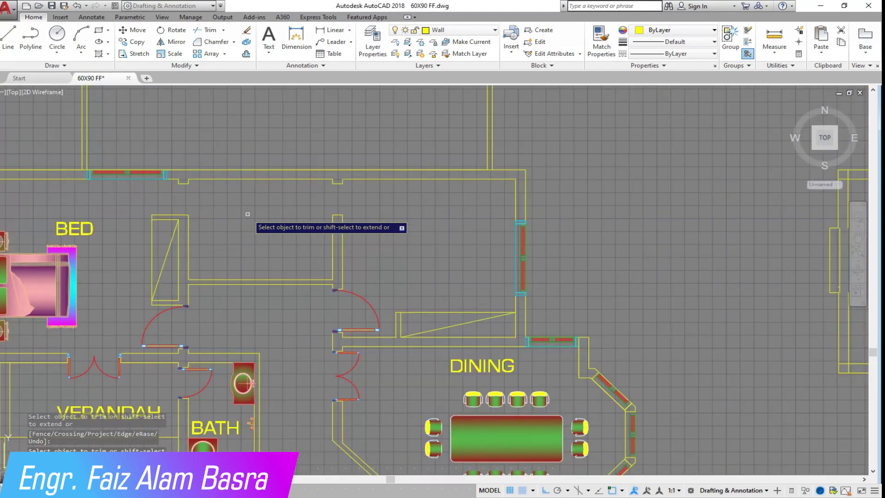
scroll(250, 208, down, 3)
scroll(141, 270, up, 3)
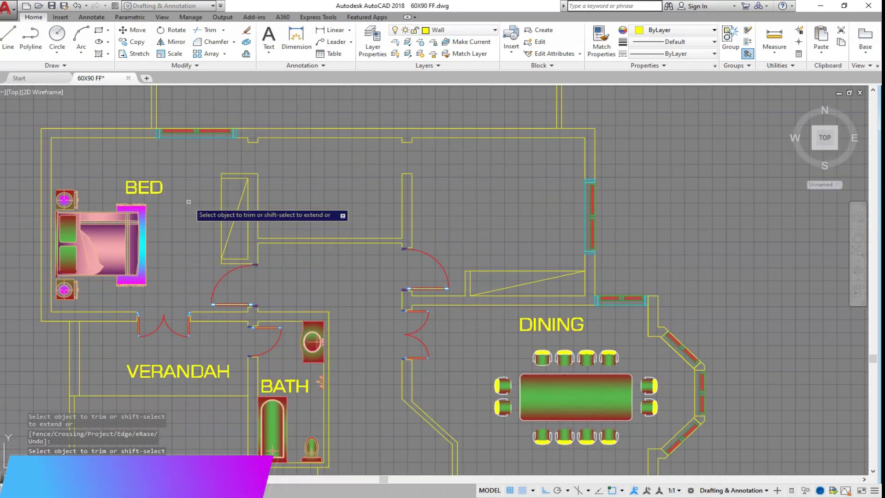
- Copy the BATH door into the wall opening directly above the BED closet, using the wall corner as base point
scroll(187, 185, down, 3)
click(134, 42)
scroll(206, 297, down, 1)
scroll(204, 254, up, 3)
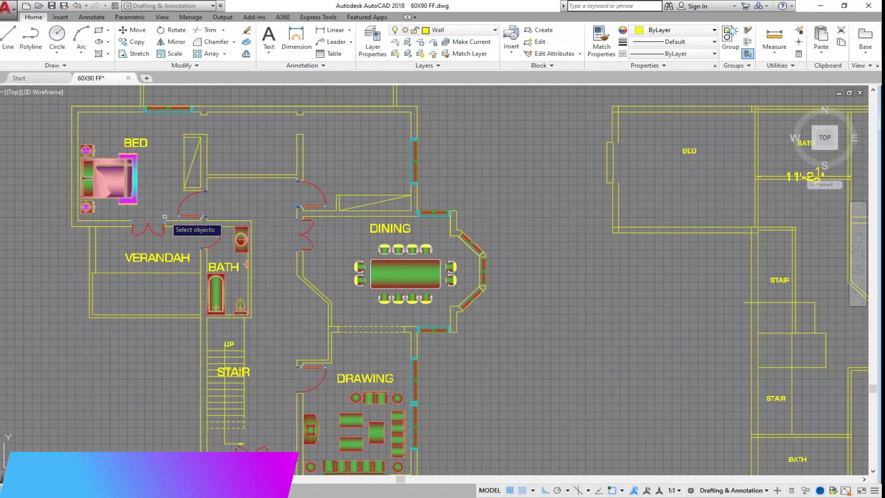
scroll(210, 234, up, 5)
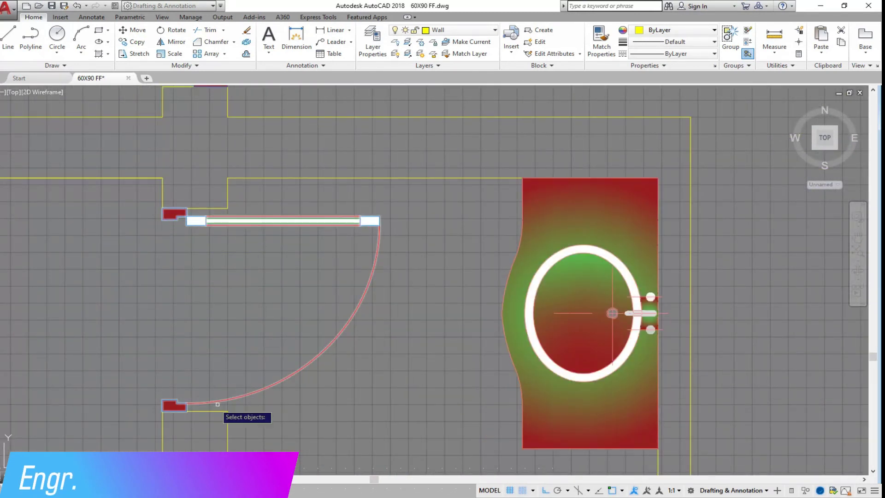
scroll(177, 400, up, 2)
click(204, 415)
scroll(288, 390, down, 3)
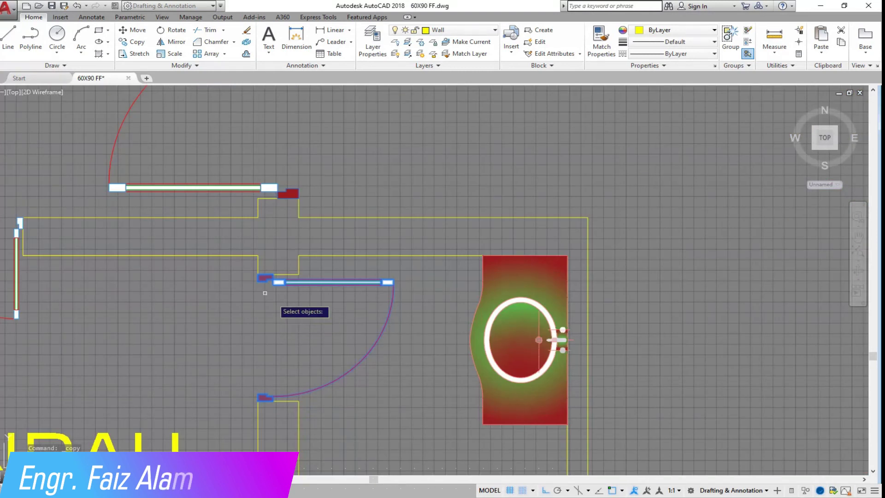
scroll(263, 274, up, 3)
click(316, 351)
click(306, 290)
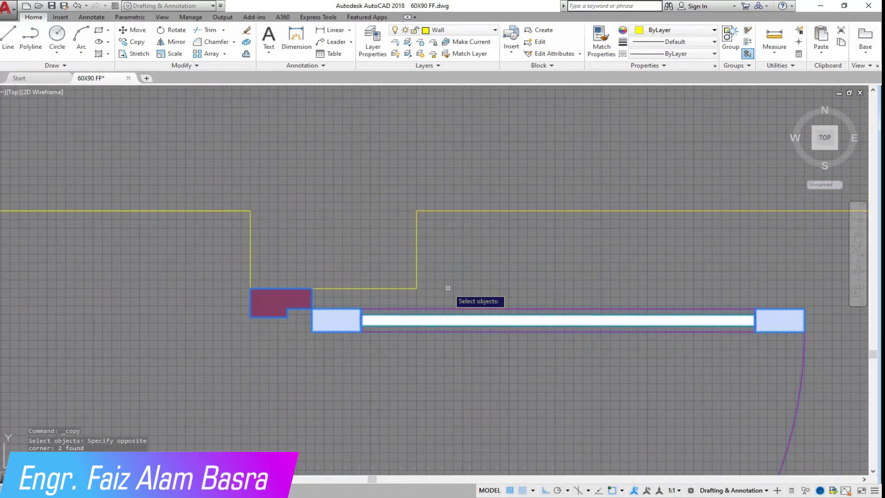
key(Return)
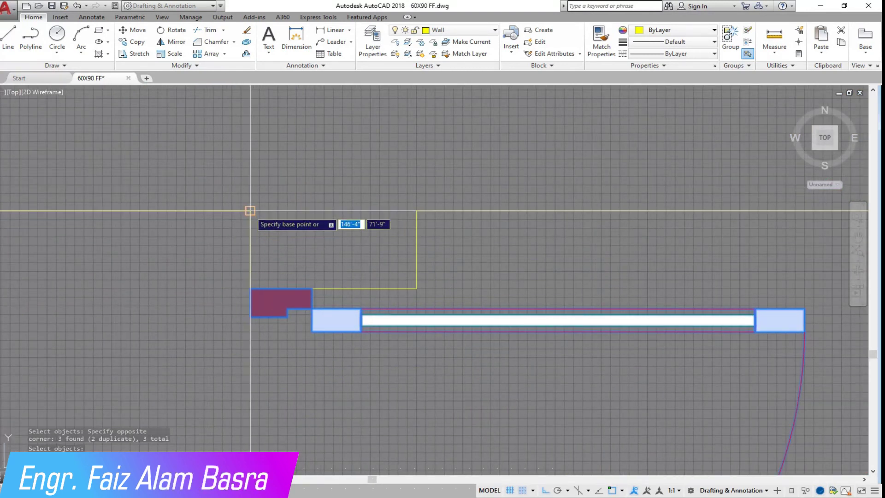
scroll(249, 212, down, 5)
scroll(231, 140, up, 5)
click(234, 275)
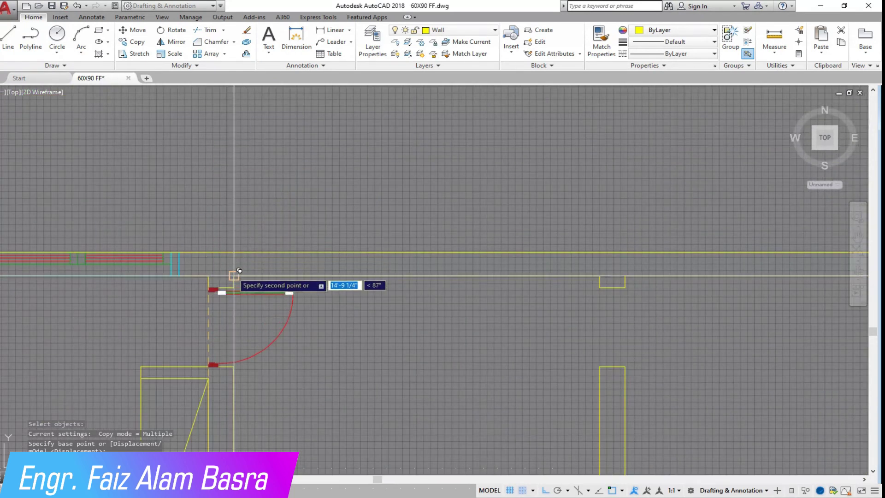
key(Escape)
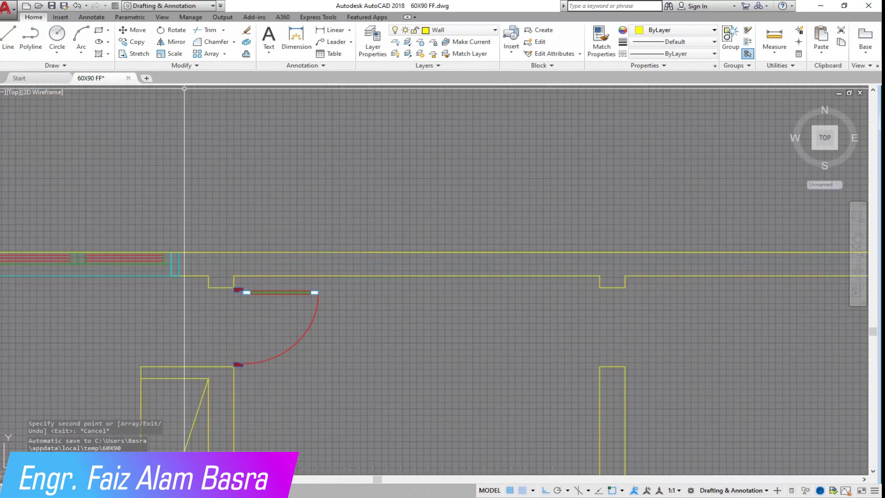
- Move the copied door across the wall thickness so its frame aligns with the wall face on the BED side
scroll(258, 333, up, 6)
click(529, 443)
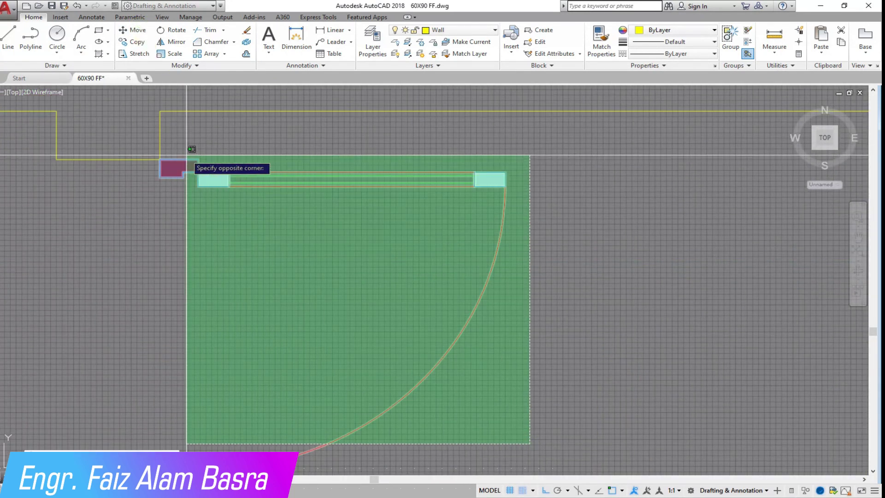
click(186, 146)
scroll(325, 174, down, 2)
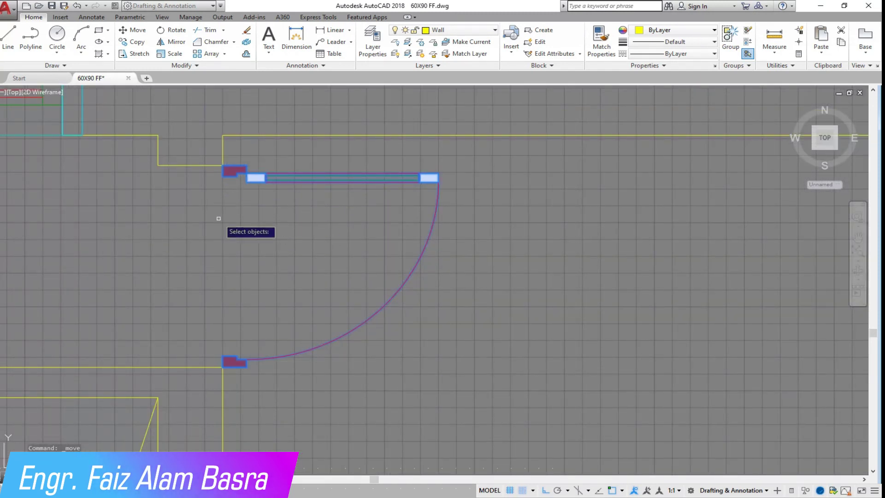
scroll(217, 166, up, 5)
key(Return)
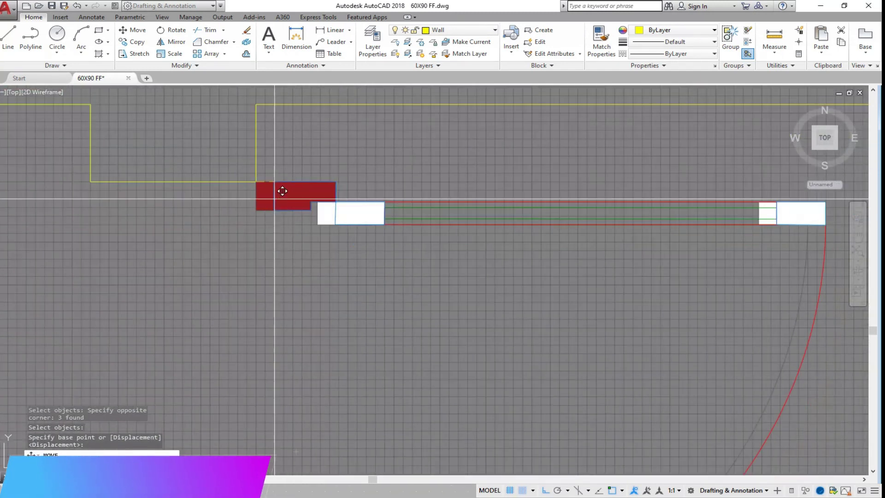
click(282, 190)
scroll(152, 196, down, 6)
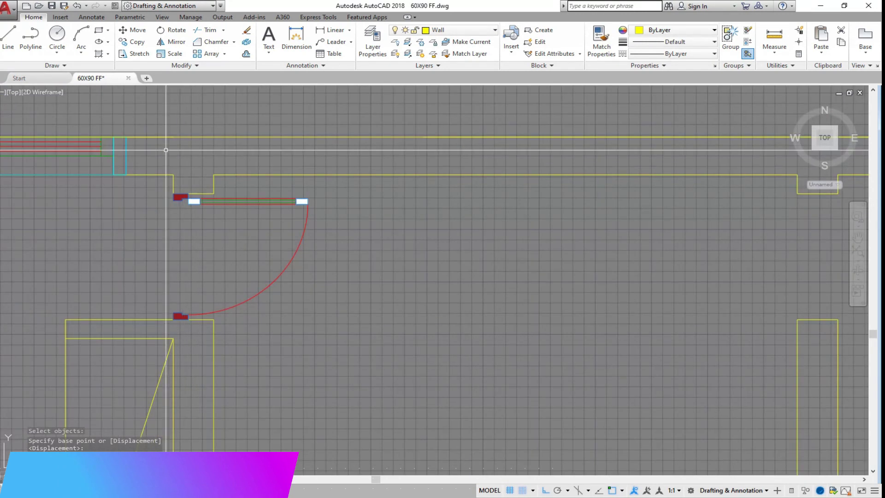
- Mirror the door about the vertical centreline of the middle room into the opposite wall opening, keeping the original
click(171, 42)
click(336, 297)
click(270, 191)
click(209, 227)
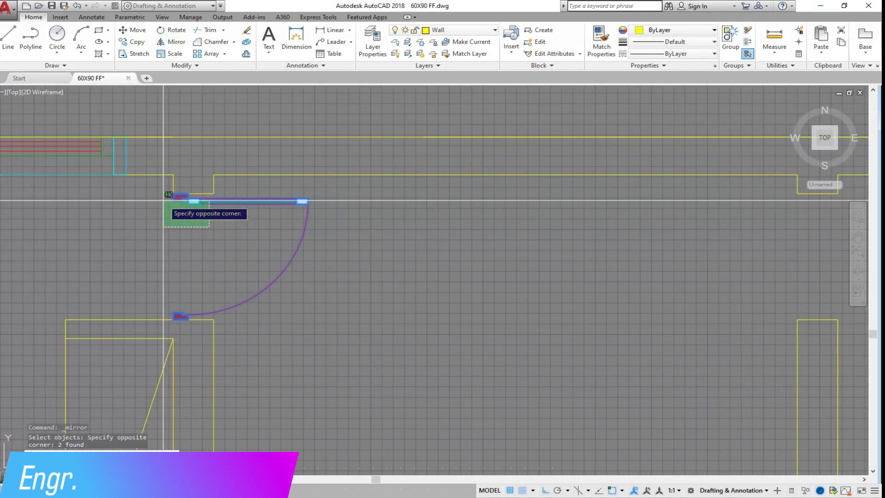
scroll(238, 196, down, 2)
key(Return)
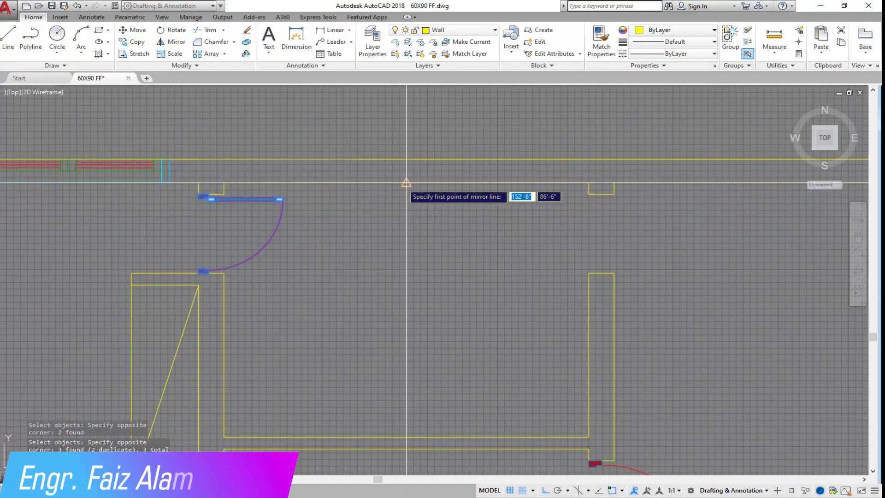
click(405, 182)
click(395, 294)
click(420, 330)
scroll(319, 225, up, 2)
scroll(320, 226, down, 2)
scroll(476, 233, down, 2)
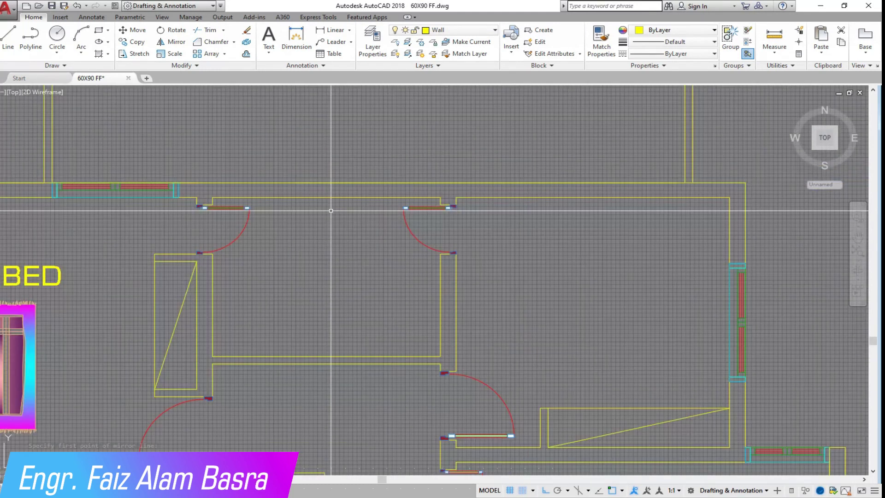
scroll(280, 221, down, 2)
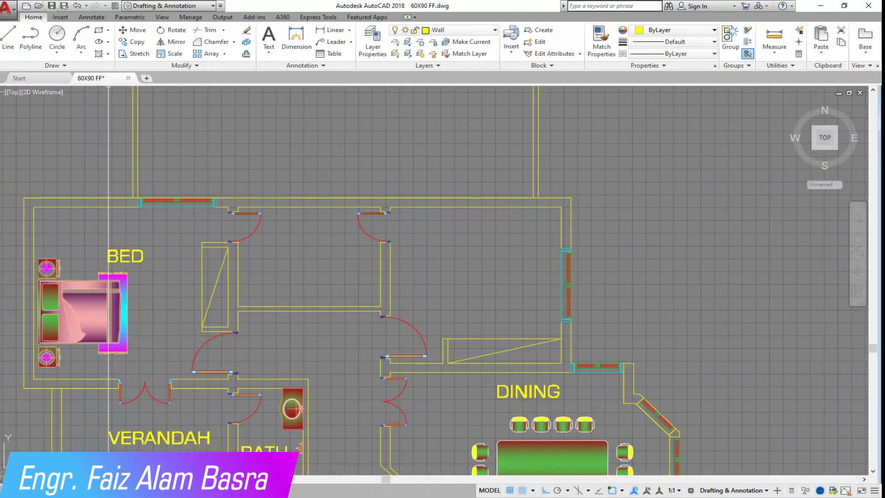
scroll(242, 223, down, 6)
scroll(241, 224, up, 10)
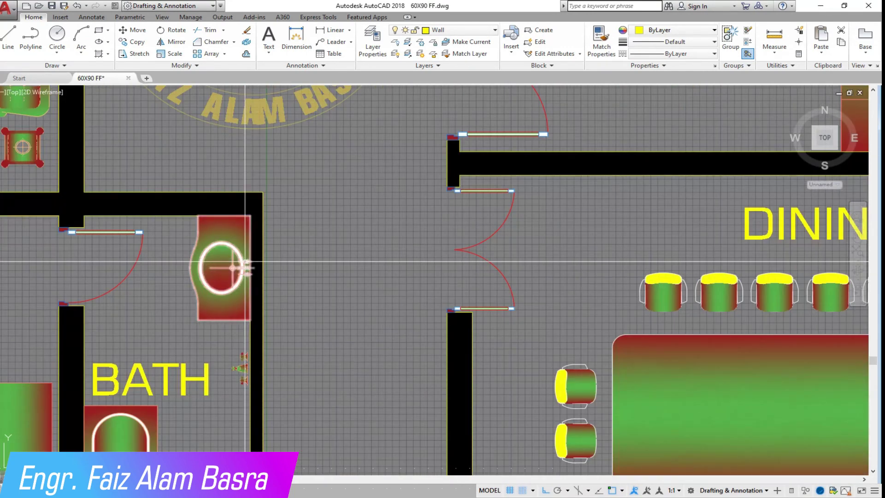
- Move the washbasin against the upper wall of the middle room between the two doors, using the midpoint of its back edge as base point
scroll(193, 281, down, 5)
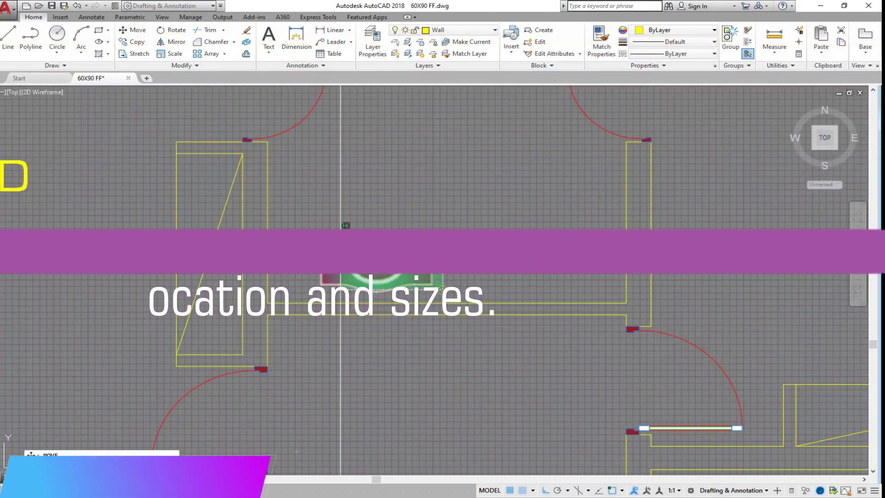
click(306, 212)
click(379, 292)
click(378, 290)
key(Return)
scroll(372, 223, up, 6)
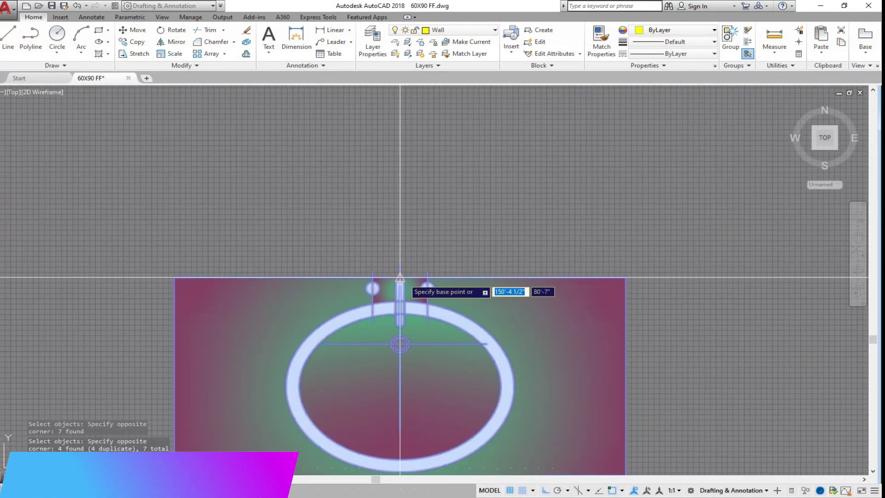
click(400, 278)
scroll(393, 293, down, 3)
click(464, 108)
scroll(433, 238, down, 1)
scroll(433, 236, up, 5)
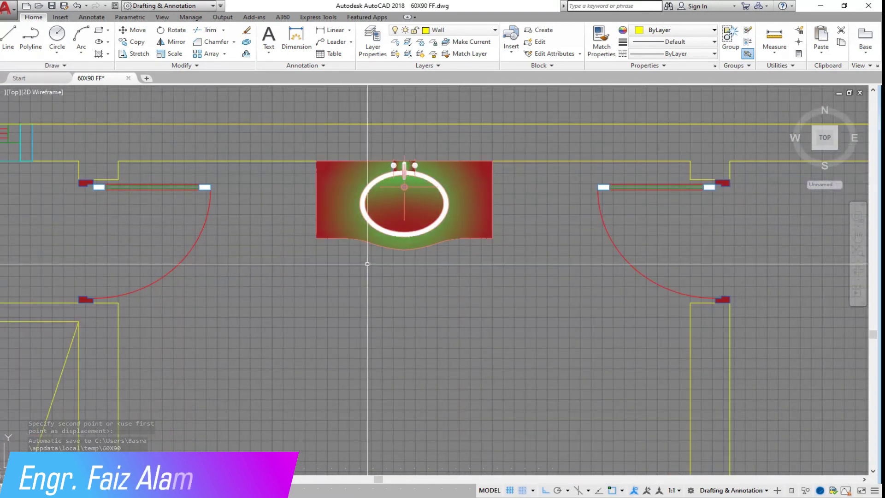
- Copy the bathtub from the BATH into the middle room, below the washbasin
scroll(367, 263, down, 4)
scroll(342, 253, down, 5)
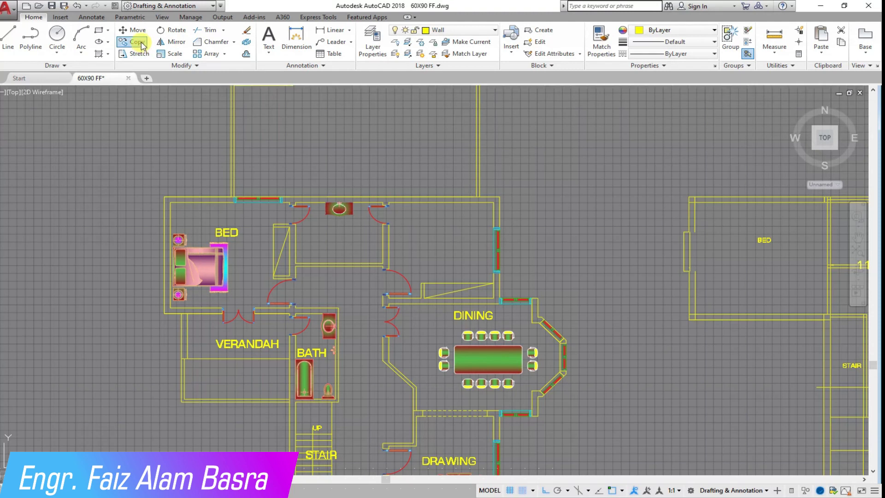
click(137, 42)
scroll(316, 244, down, 4)
scroll(296, 221, up, 10)
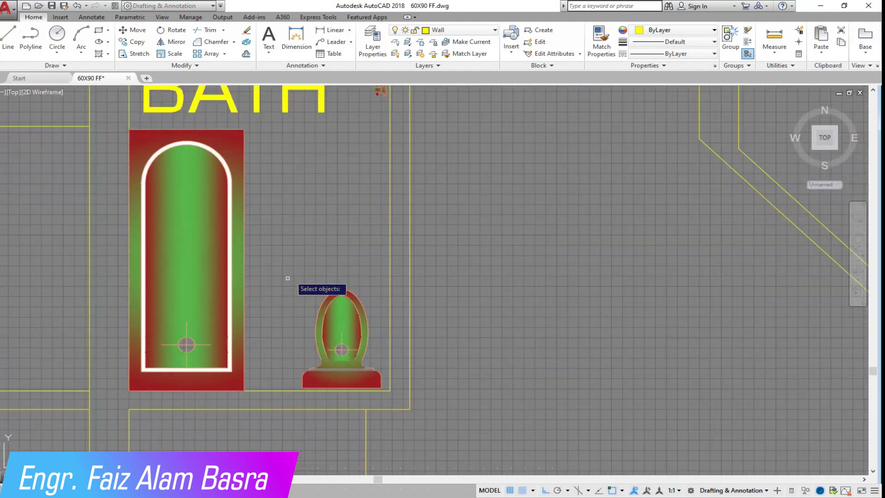
click(152, 298)
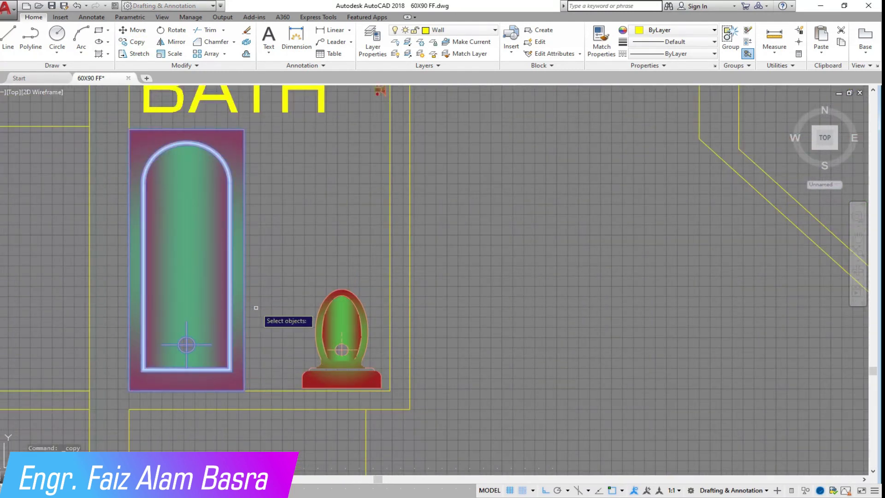
right_click(270, 330)
click(266, 319)
scroll(302, 355, down, 8)
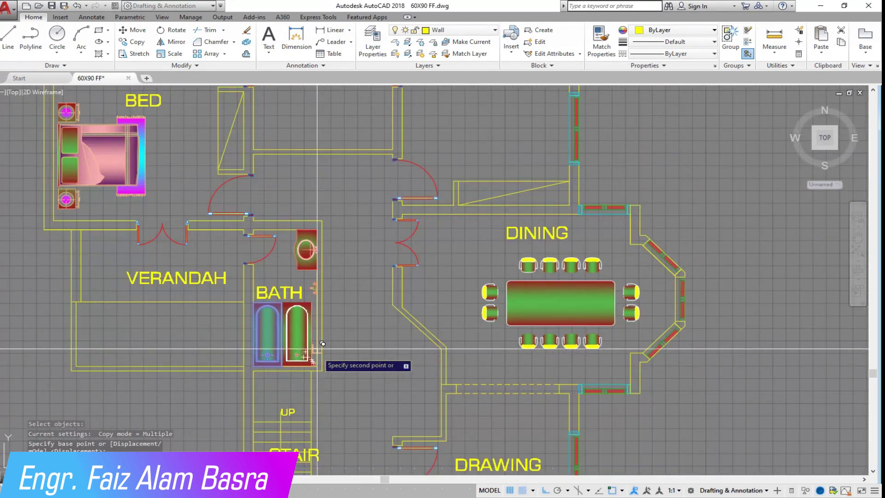
scroll(330, 208, up, 2)
scroll(344, 252, down, 2)
scroll(351, 193, up, 6)
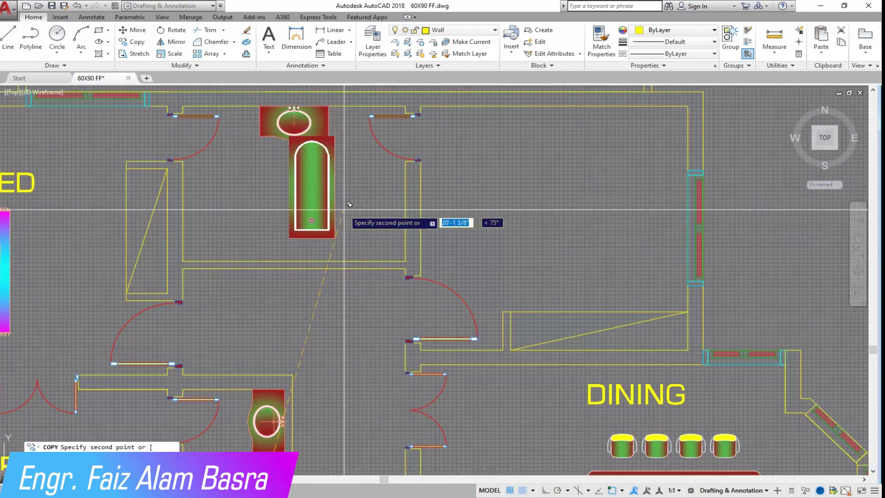
key(Escape)
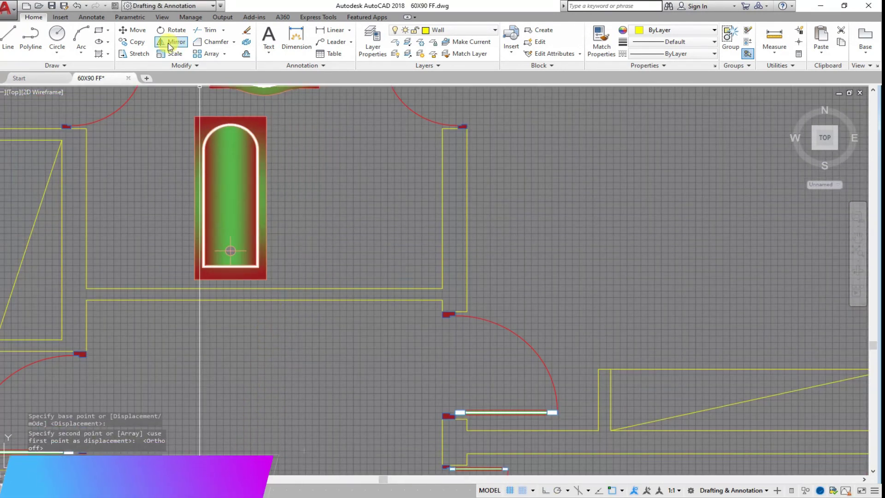
- Rotate the copied bathtub 270 degrees about its lower-right corner so that it lies horizontally
click(175, 30)
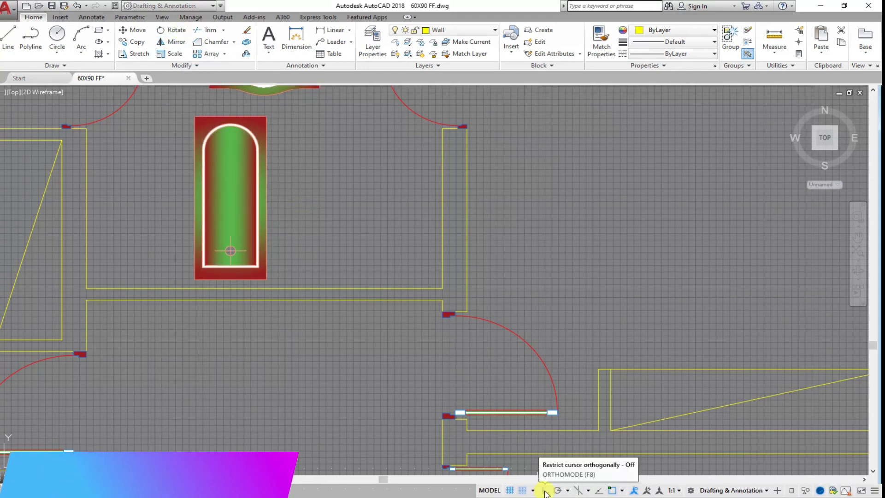
click(230, 248)
key(Return)
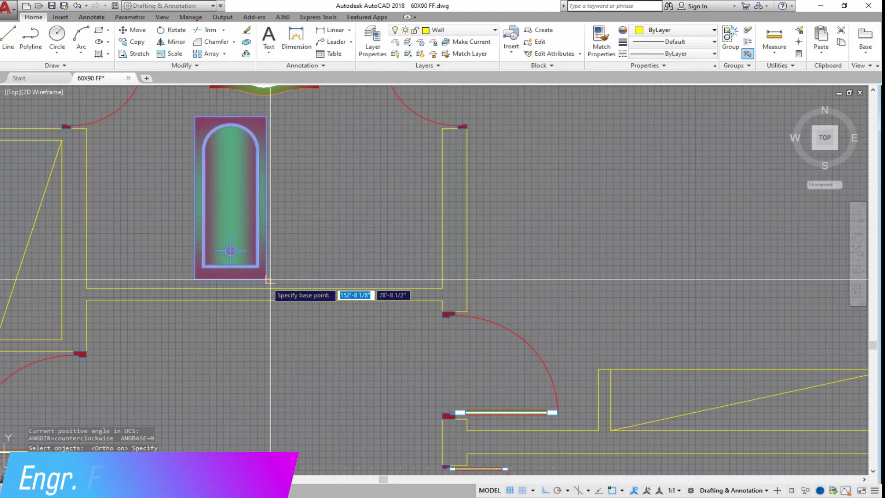
click(266, 281)
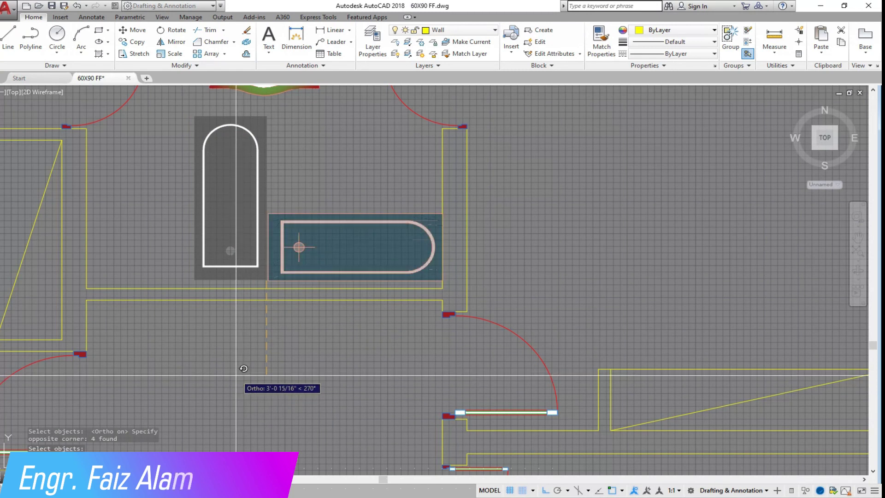
click(251, 360)
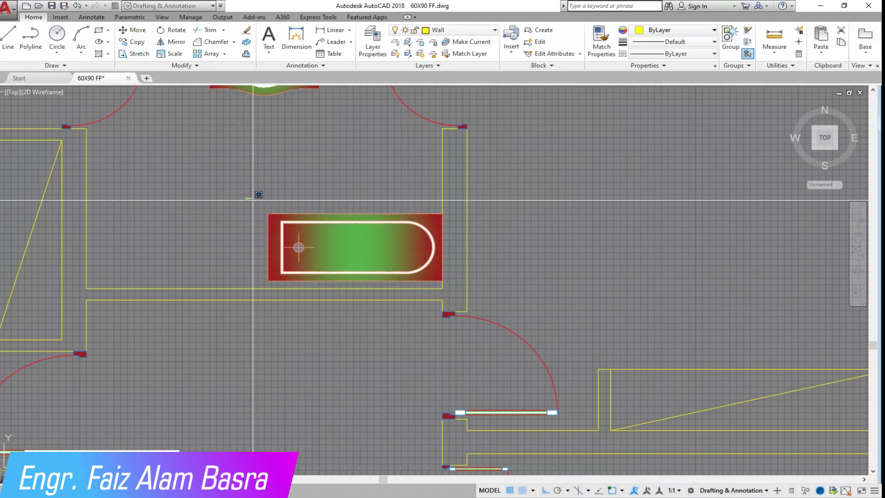
- Move the rotated bathtub by its lower-left corner into the lower-left inner corner of the middle room
click(247, 198)
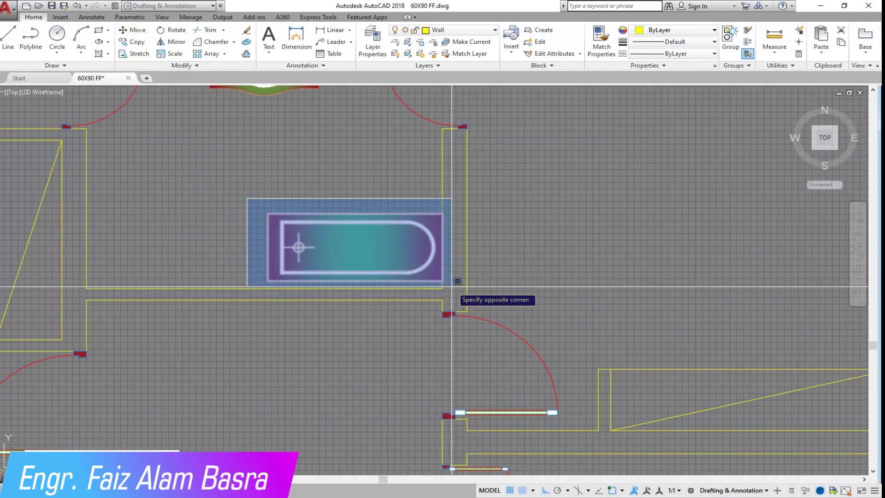
click(451, 284)
key(m)
key(Return)
key(Return)
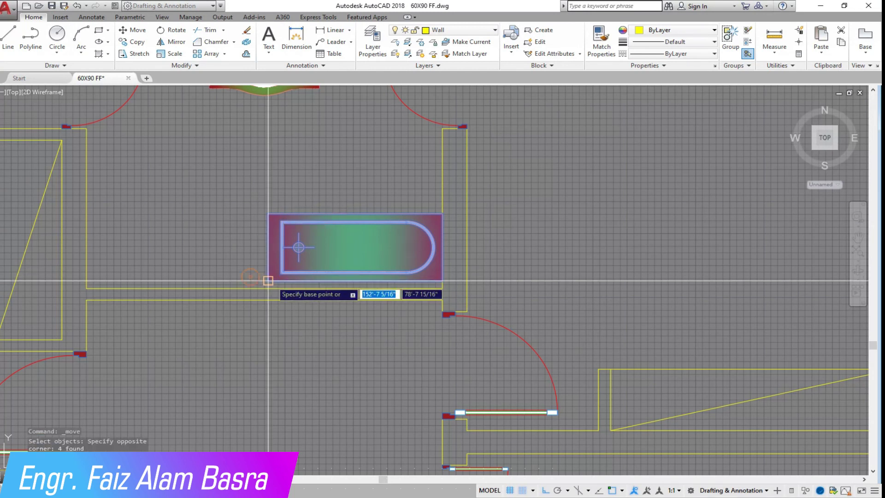
click(268, 281)
click(86, 289)
scroll(294, 244, down, 4)
scroll(217, 244, up, 6)
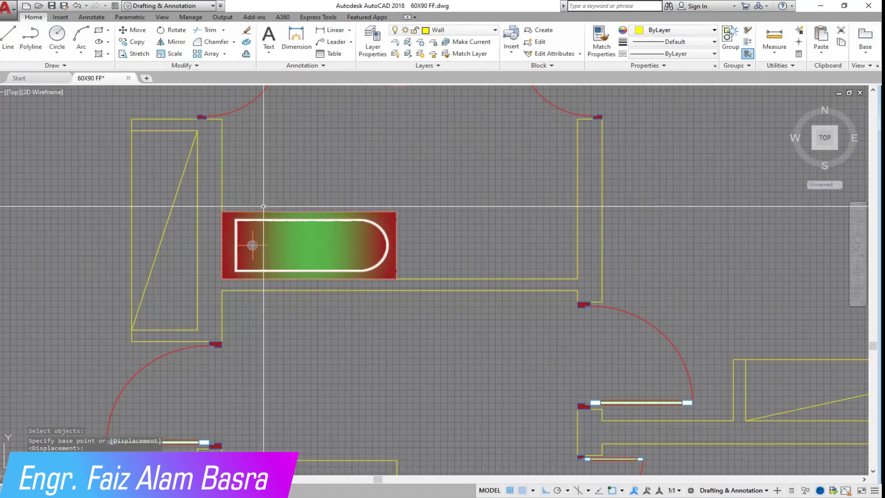
click(331, 30)
click(471, 215)
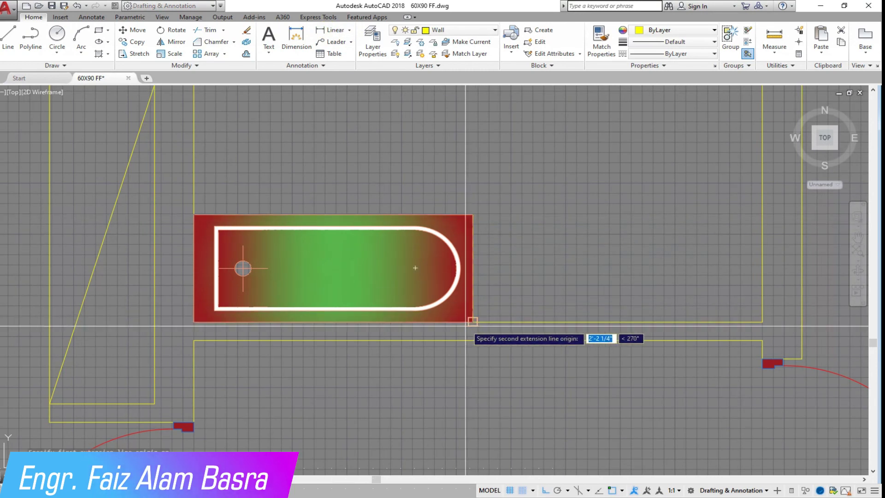
key(Escape)
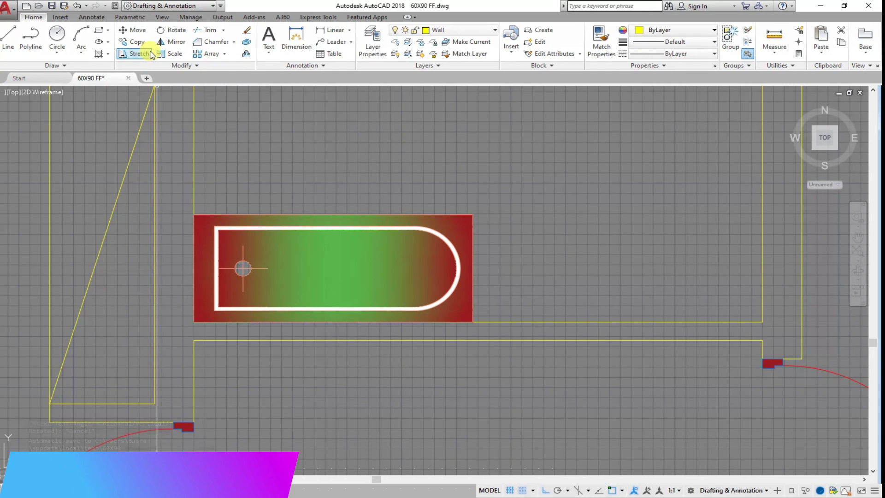
- Scale the bathtub in the middle room by a factor of 1.5 about its lower-left corner
click(382, 182)
key(Return)
click(193, 321)
text(1.5)
key(Return)
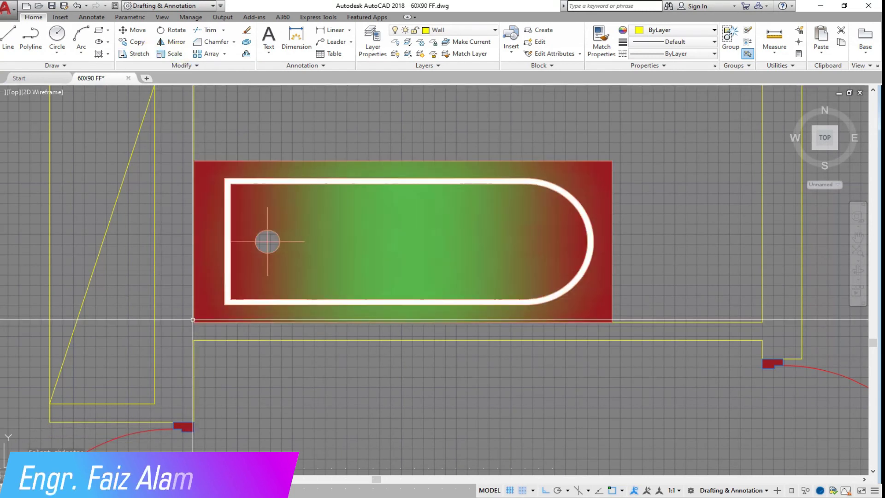
scroll(190, 320, down, 4)
scroll(311, 223, up, 2)
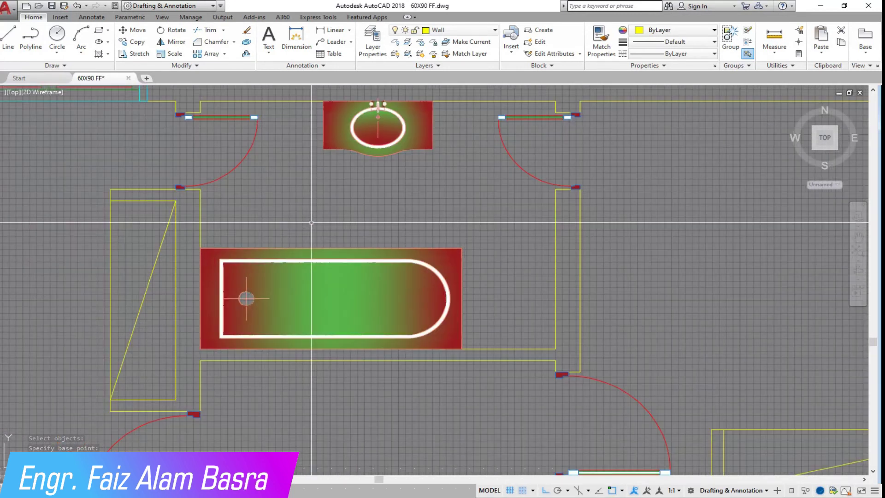
- Copy the toilet from the BATH into the lower-right corner of the middle room, using the inner wall corner as reference
click(138, 41)
scroll(309, 167, down, 6)
scroll(316, 341, up, 8)
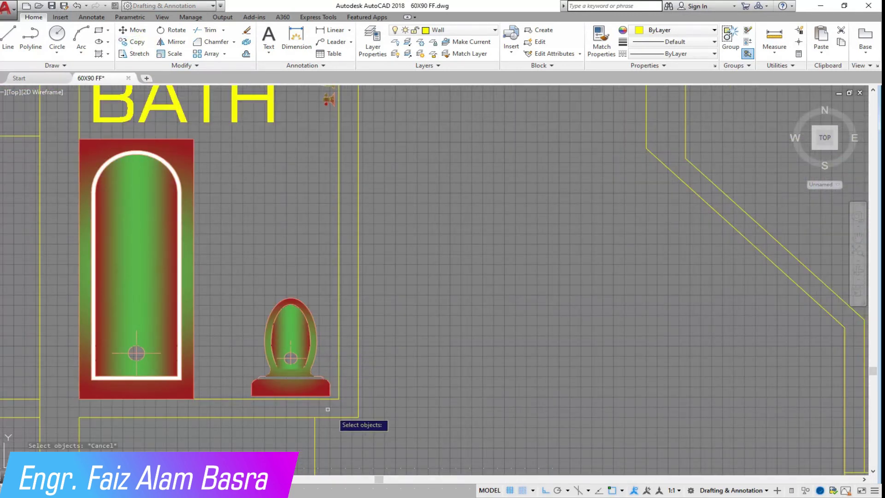
scroll(307, 384, up, 4)
click(357, 405)
click(143, 261)
key(Return)
click(386, 421)
scroll(384, 420, down, 8)
scroll(474, 204, up, 6)
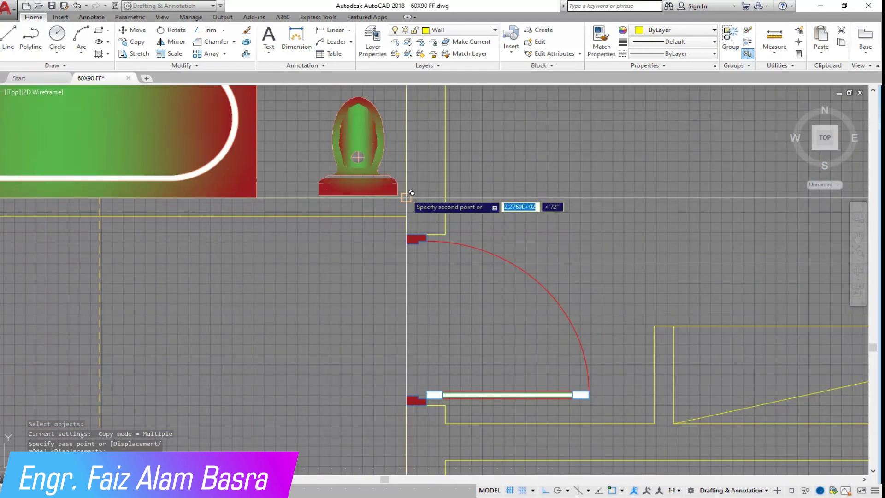
scroll(310, 383, down, 4)
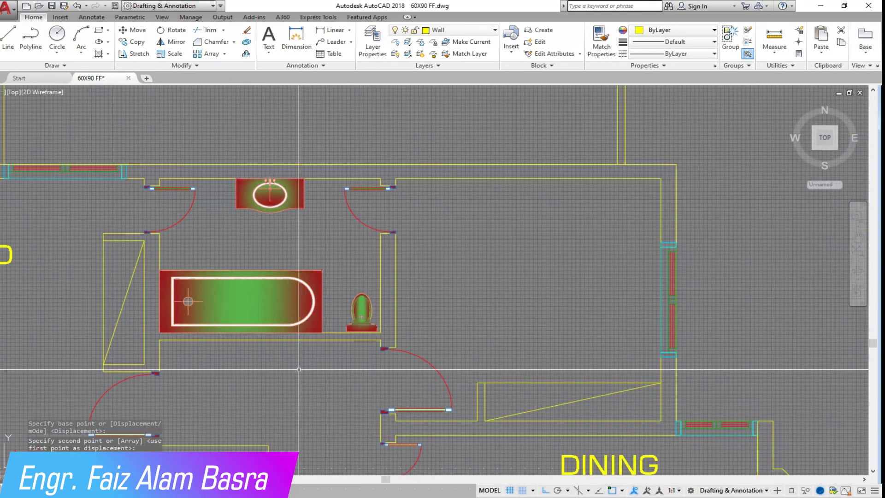
scroll(324, 268, up, 2)
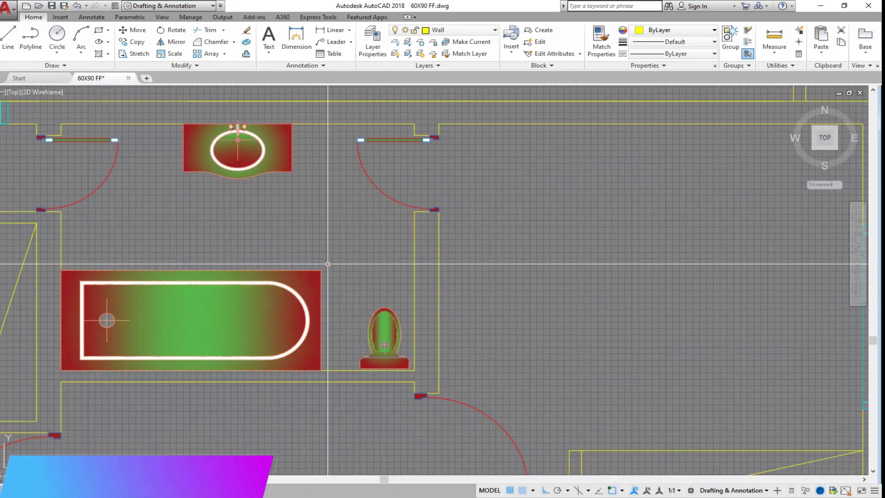
scroll(327, 261, down, 4)
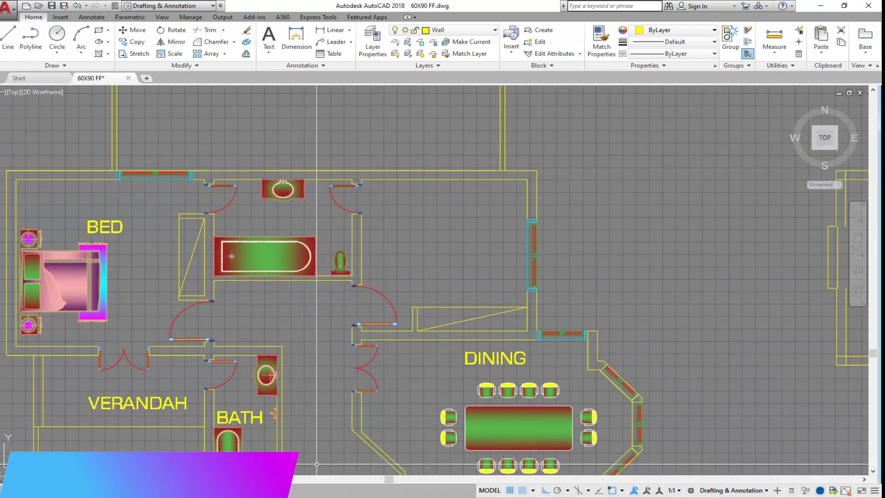
- Copy the shower mixer from the BATH wall into the middle room, above the toilet
scroll(284, 441, up, 4)
click(298, 415)
scroll(271, 376, up, 5)
key(Return)
click(250, 367)
scroll(280, 325, down, 5)
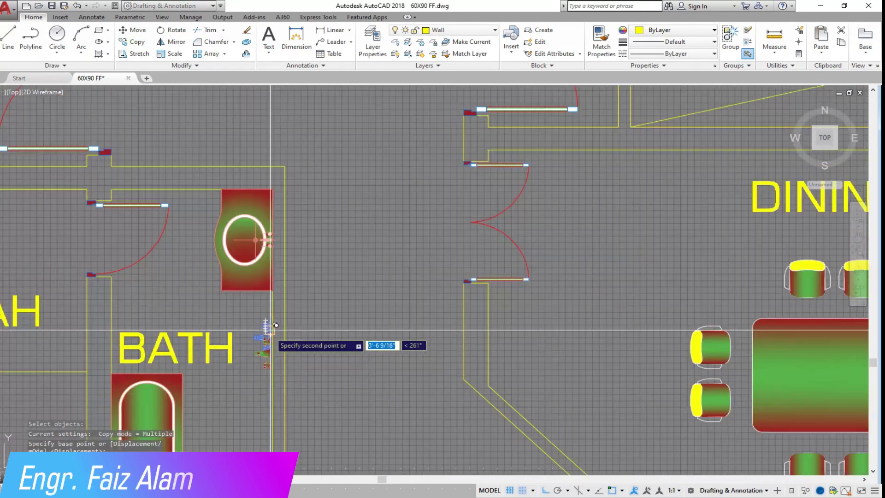
scroll(278, 331, down, 3)
scroll(311, 209, down, 2)
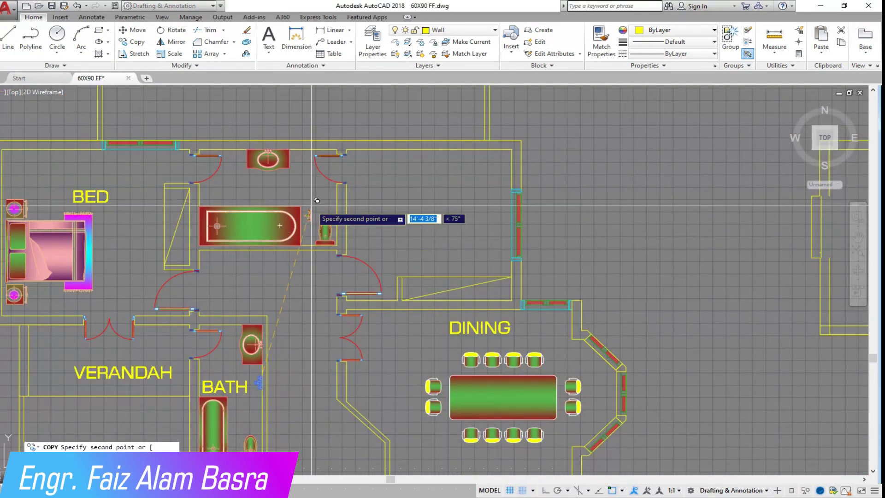
scroll(214, 456, up, 6)
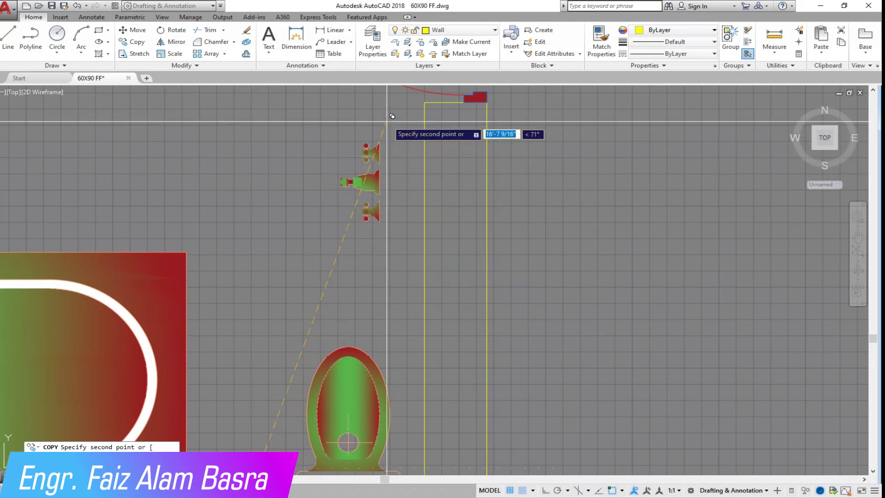
click(404, 145)
key(Escape)
- Move the copied shower mixer against the right wall of the middle room, between the door and the toilet
click(136, 33)
click(405, 257)
click(338, 159)
key(Return)
click(296, 280)
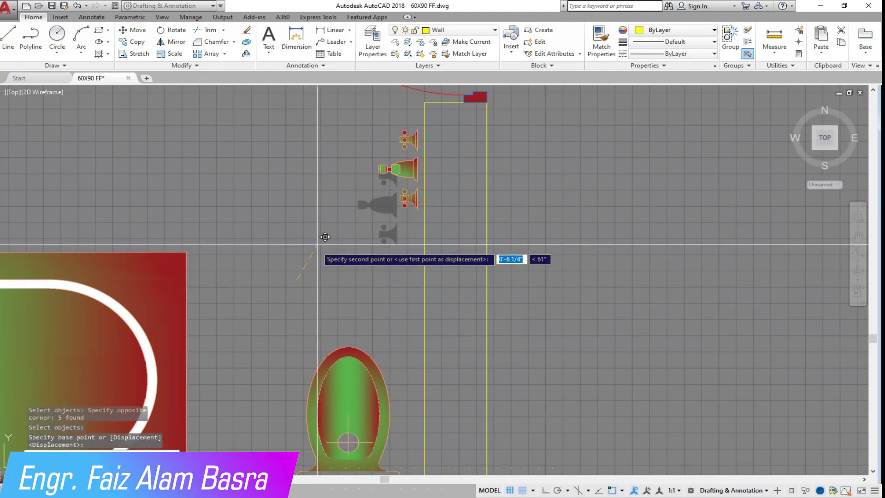
scroll(304, 238, down, 5)
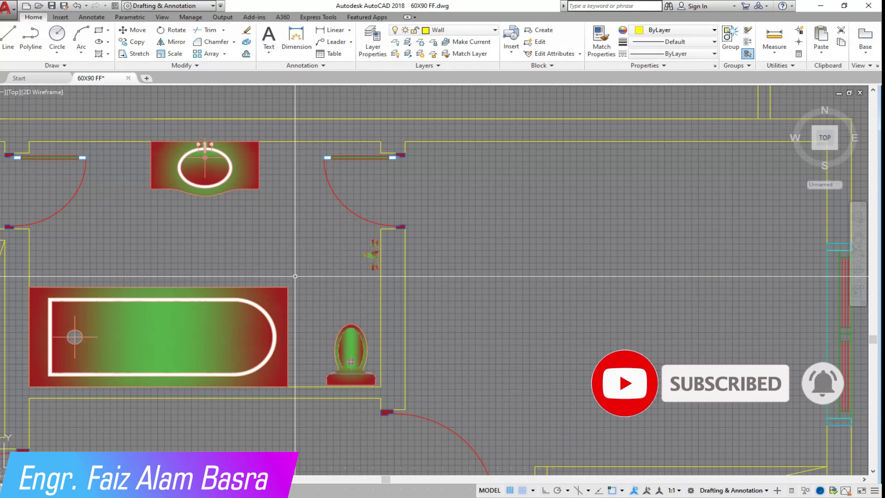
- Delete the door and its frame from the wall opening between VERANDAH and BATH
scroll(361, 342, down, 2)
scroll(181, 275, up, 2)
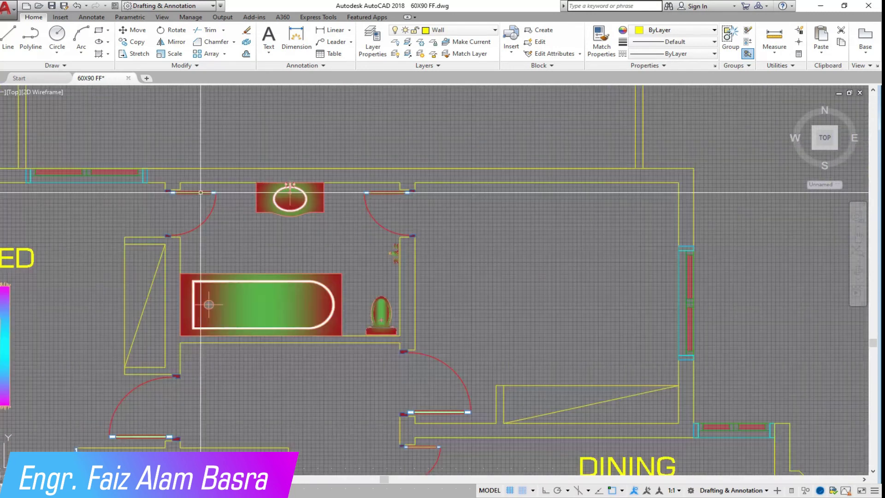
scroll(207, 201, down, 4)
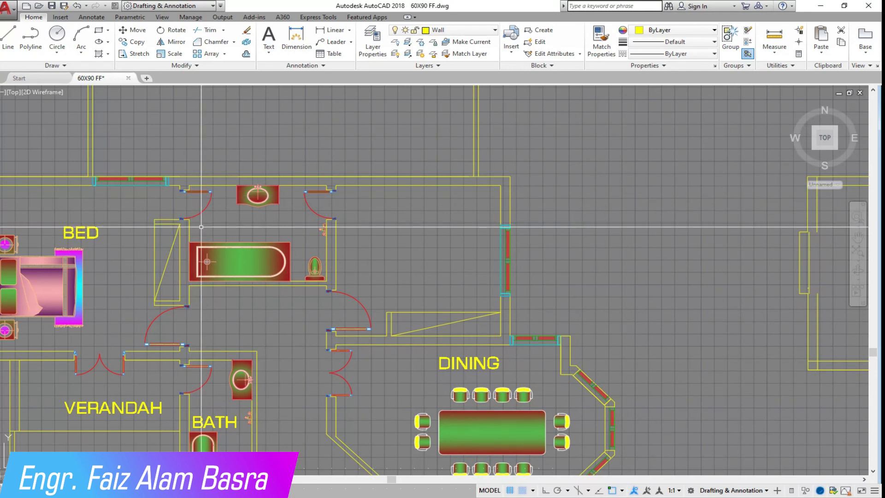
scroll(229, 300, down, 3)
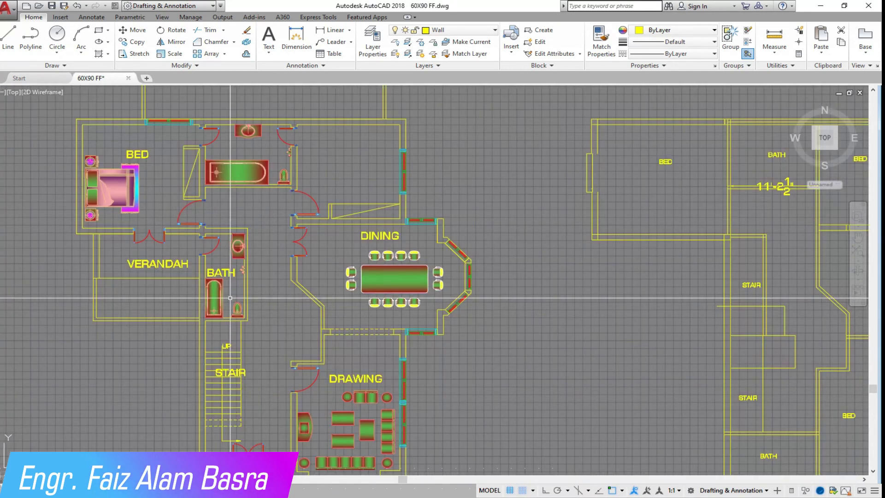
scroll(230, 298, up, 8)
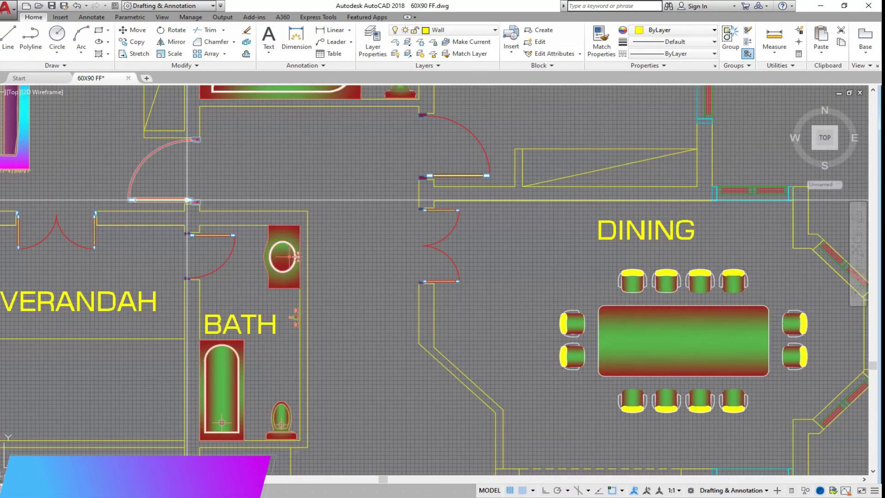
click(189, 234)
key(Delete)
click(185, 230)
key(Delete)
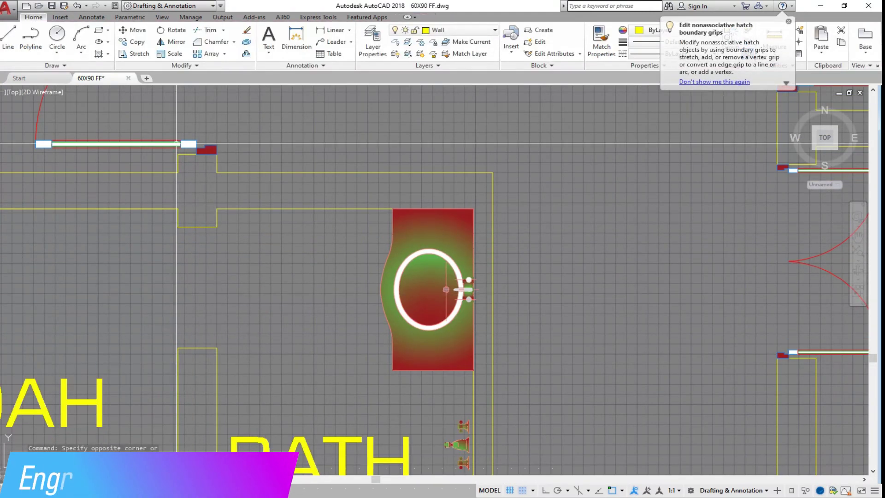
- Extend the wall lines across the former door opening between VERANDAH and BATH and remove the leftover wall end lines
click(223, 31)
click(213, 66)
right_click(208, 234)
click(258, 384)
click(150, 364)
right_click(121, 264)
click(149, 282)
click(162, 211)
click(239, 369)
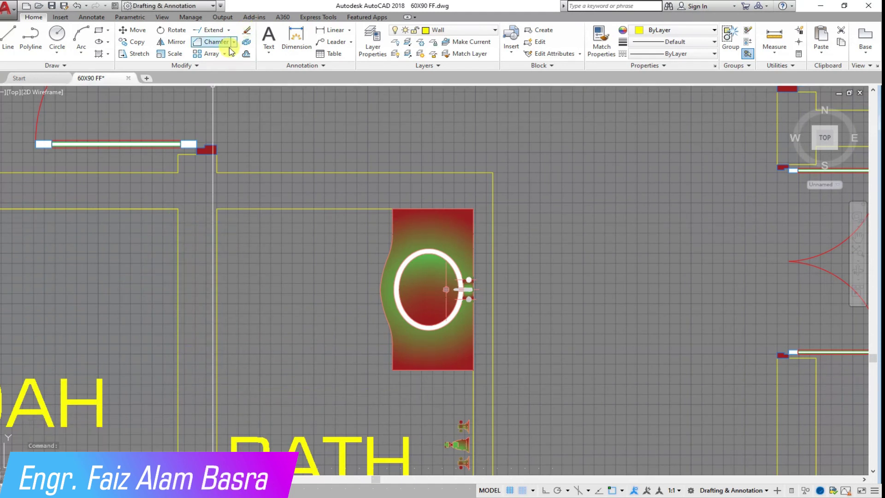
- Extend the BATH's inner left wall line upward across the room's upper wall
click(206, 34)
right_click(231, 231)
click(231, 249)
click(208, 230)
click(213, 233)
click(232, 246)
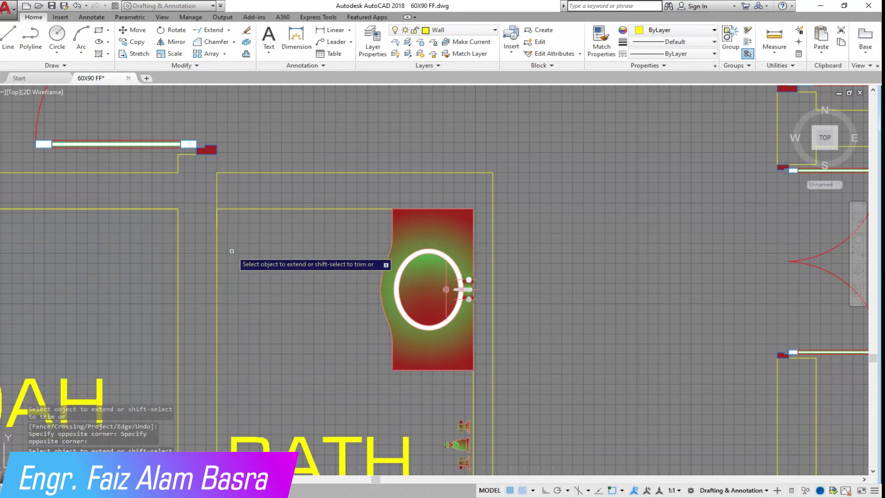
key(Escape)
- Delete the BATH's washbasin and upper wall lines, together with the room's right wall, remaining fixtures and label
click(198, 164)
click(524, 404)
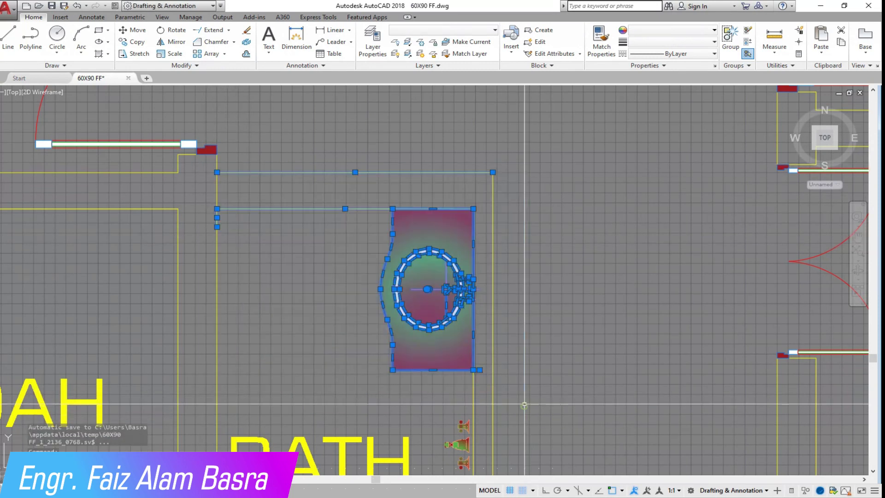
key(Delete)
scroll(326, 173, down, 6)
scroll(309, 267, up, 4)
click(535, 359)
click(319, 168)
key(Delete)
- Try to extend the two open-ended wall lines above the stair toward the dining side
scroll(310, 198, down, 5)
click(202, 35)
right_click(311, 255)
scroll(308, 260, up, 5)
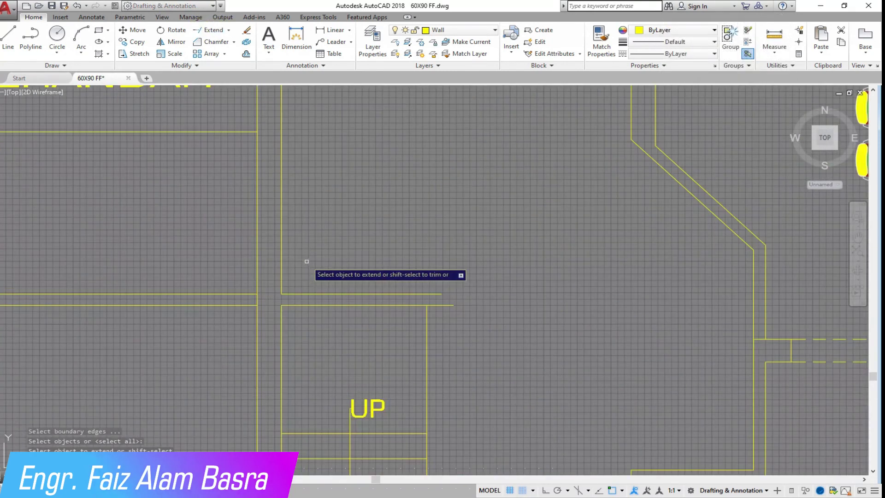
click(463, 321)
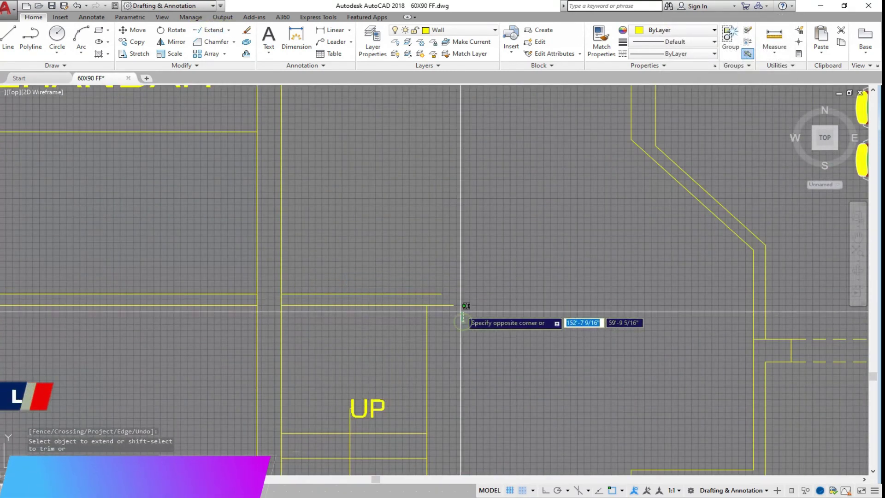
click(443, 276)
scroll(466, 300, down, 5)
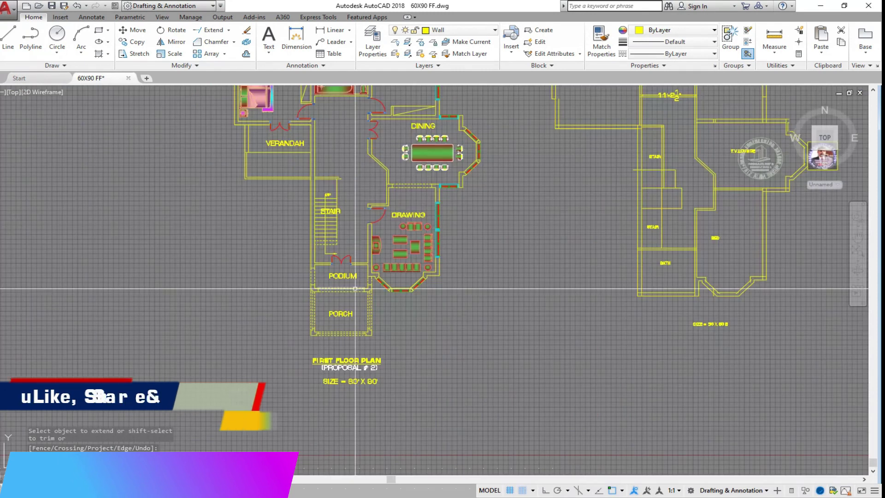
- Mirror the stair flight with its UP and STAIR labels to the drawing room side, about the midpoint of the landing line
scroll(338, 265, up, 6)
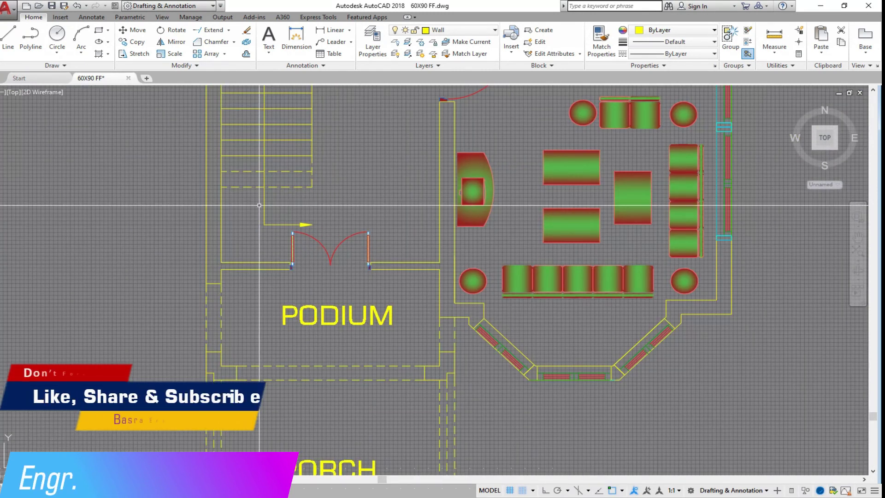
scroll(281, 222, down, 2)
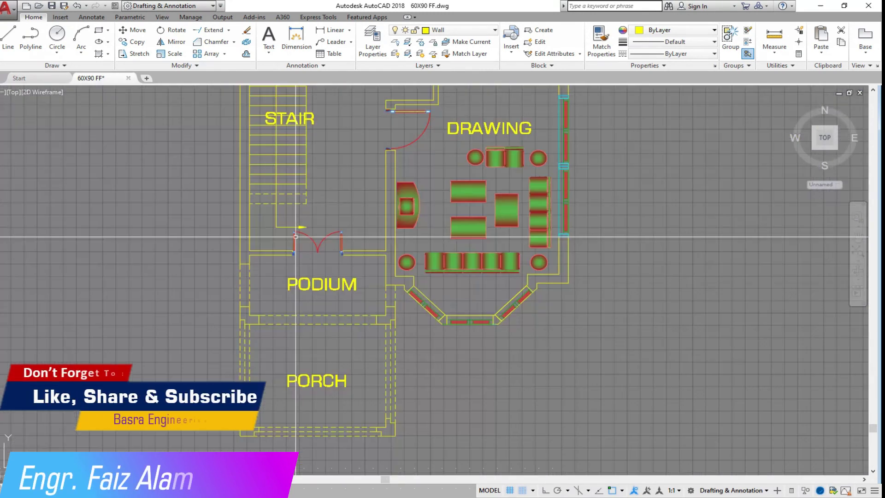
scroll(352, 171, up, 2)
scroll(322, 207, down, 2)
scroll(276, 258, up, 2)
scroll(276, 258, down, 2)
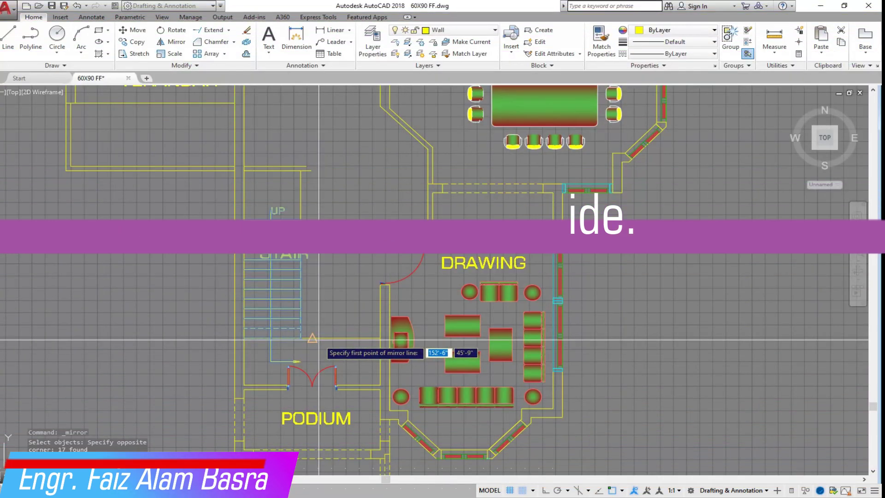
click(314, 339)
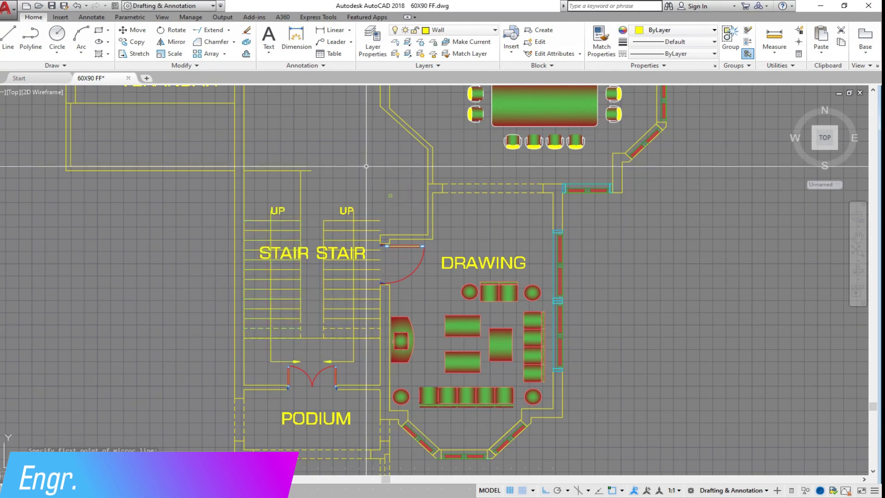
- Delete the UP label, direction arrow and STAIR label of the original left stair flight
scroll(337, 320, up, 1)
scroll(285, 184, down, 1)
scroll(281, 209, up, 1)
click(266, 134)
click(238, 124)
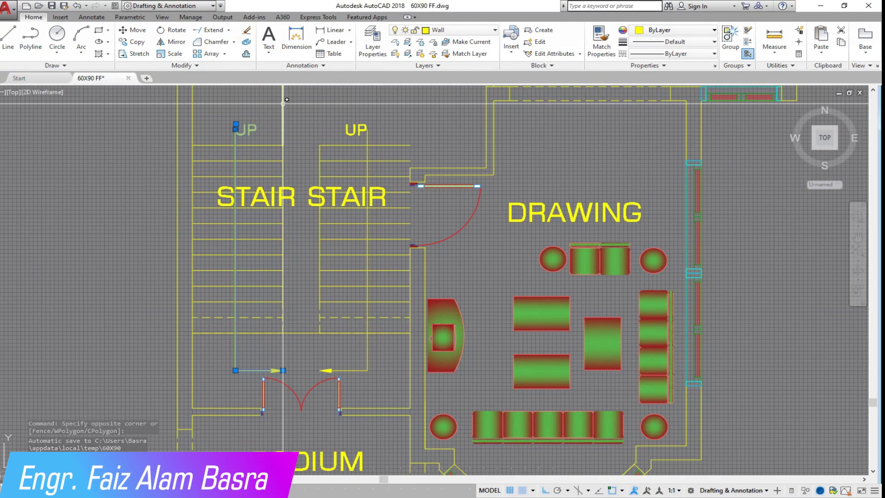
click(246, 30)
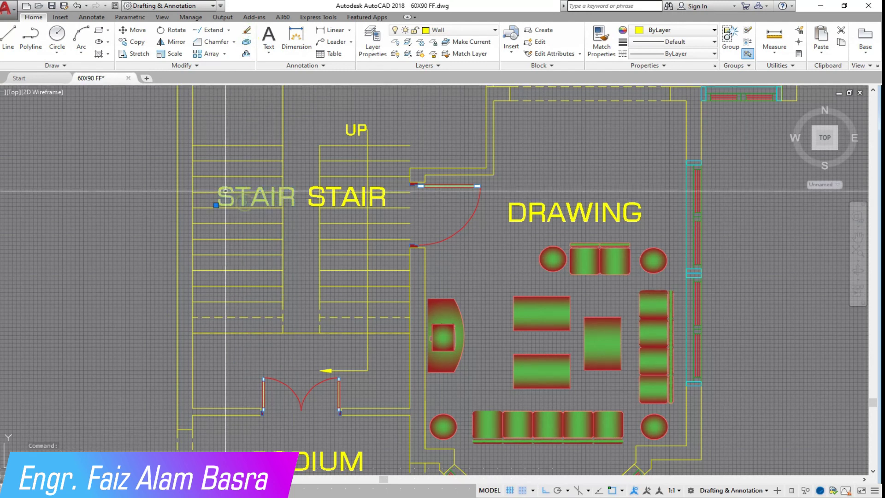
click(247, 30)
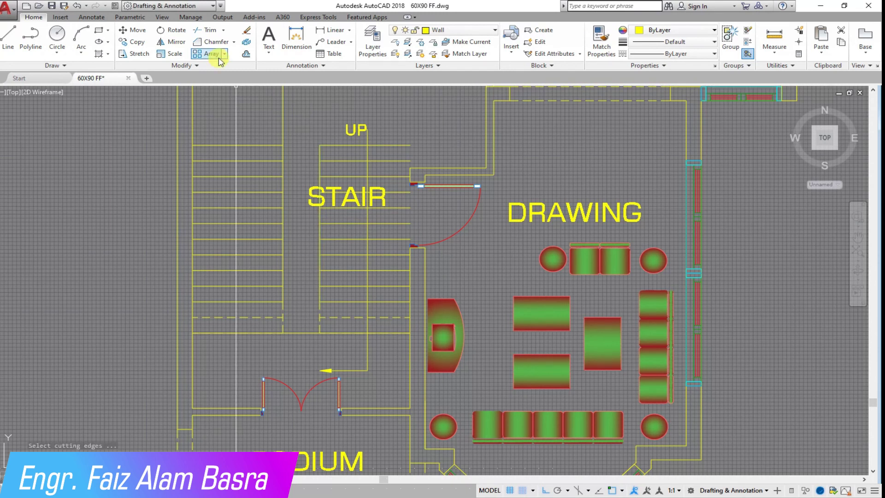
- Trim the inner edge line of the right stair flight between two treads just below the STAIR label
click(329, 215)
click(313, 221)
right_click(329, 215)
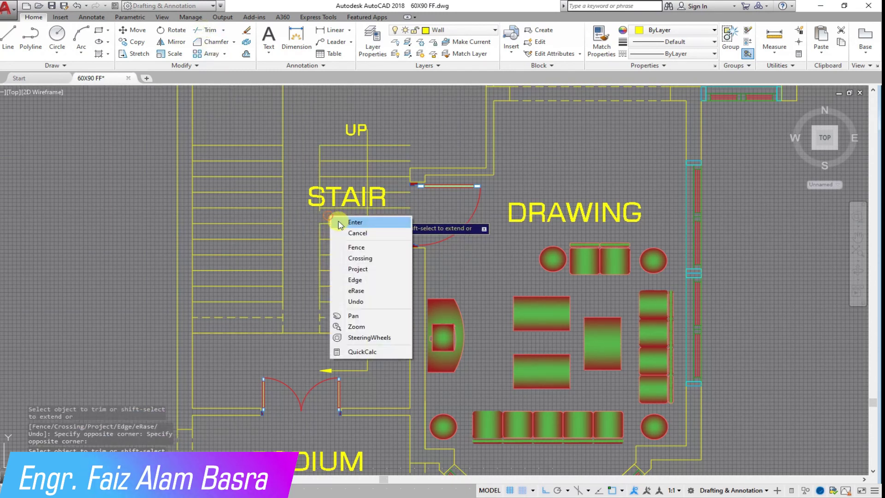
click(340, 222)
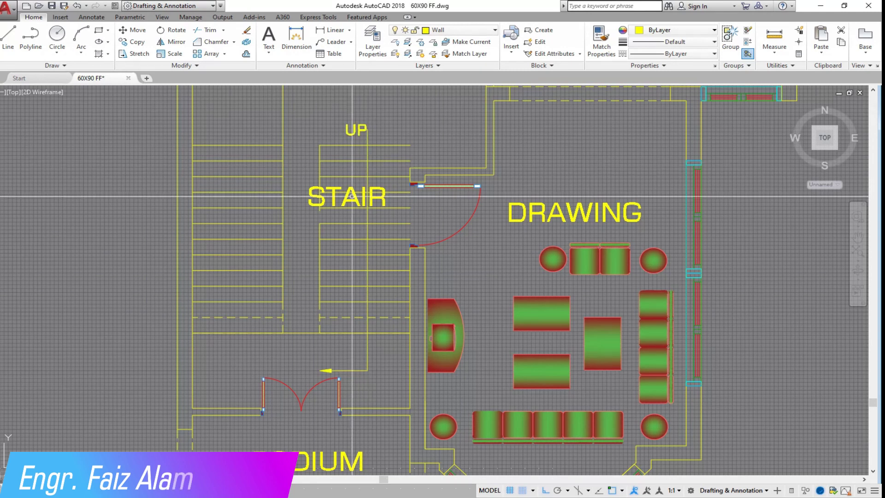
- Delete the treads and edge line of the left stair flight
middle_drag(363, 154, 358, 191)
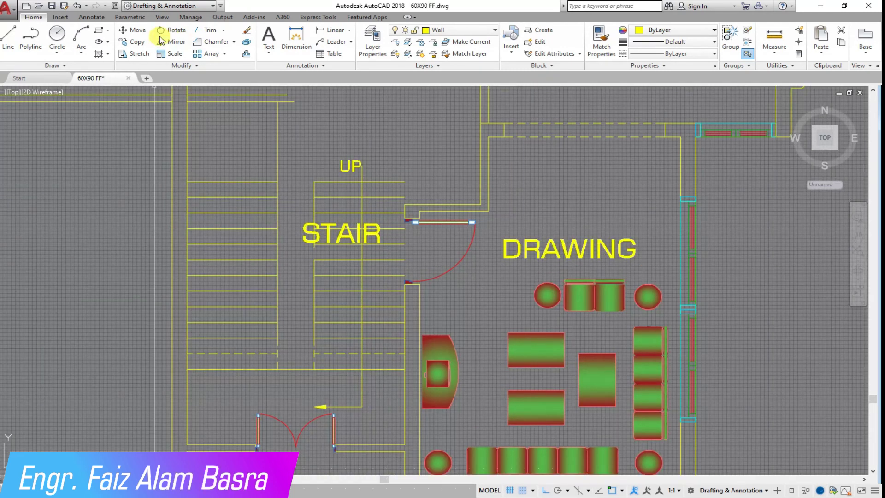
click(305, 362)
click(220, 165)
click(246, 30)
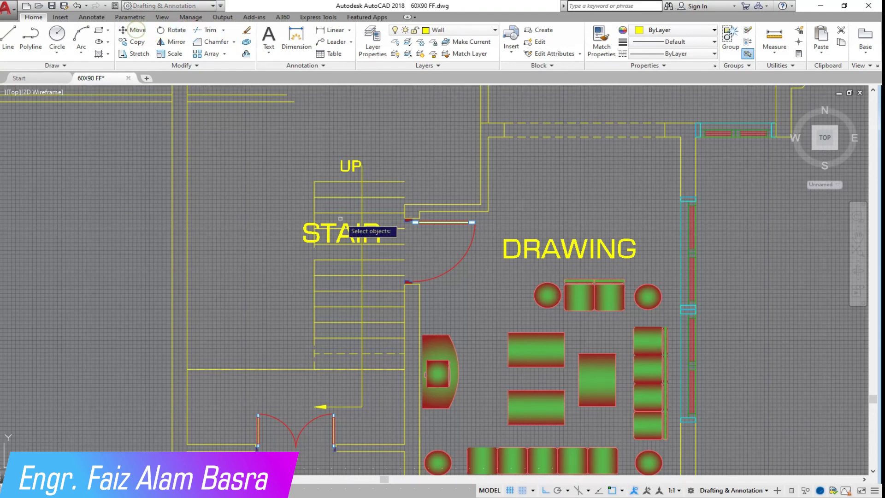
- Move the STAIR label off the right flight into the empty space to its left
key(Return)
click(306, 137)
click(213, 142)
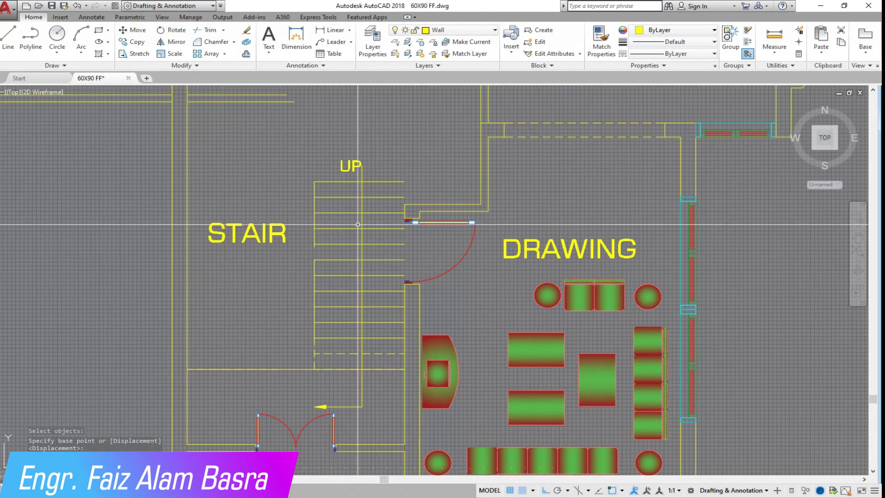
- Delete the upper treads of the remaining stair flight along with its UP label and direction arrow
scroll(377, 224, up, 2)
scroll(334, 230, down, 2)
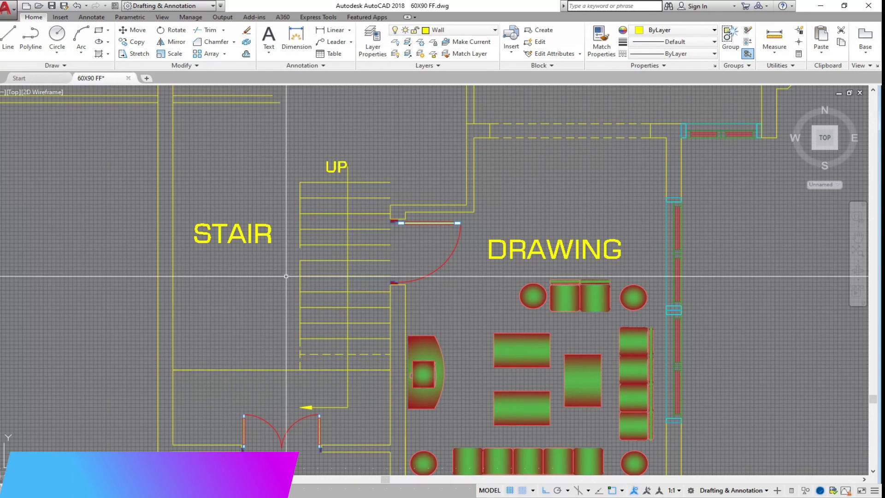
scroll(289, 328, down, 2)
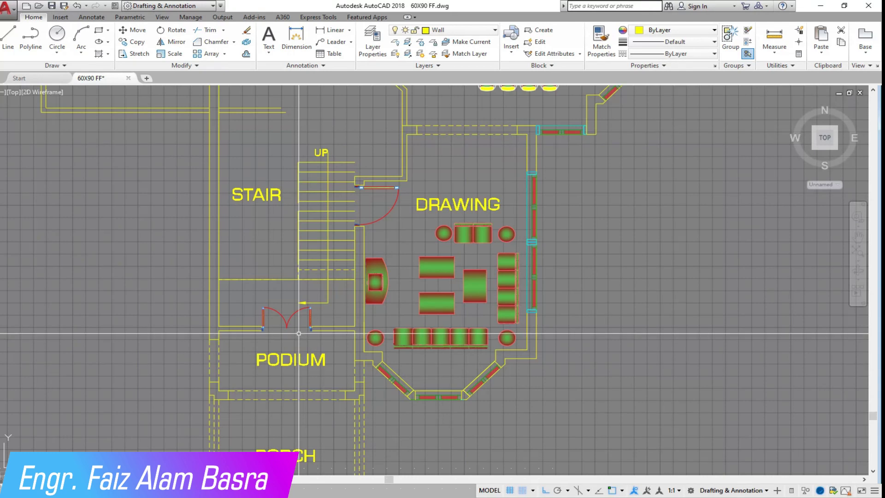
scroll(299, 332, down, 2)
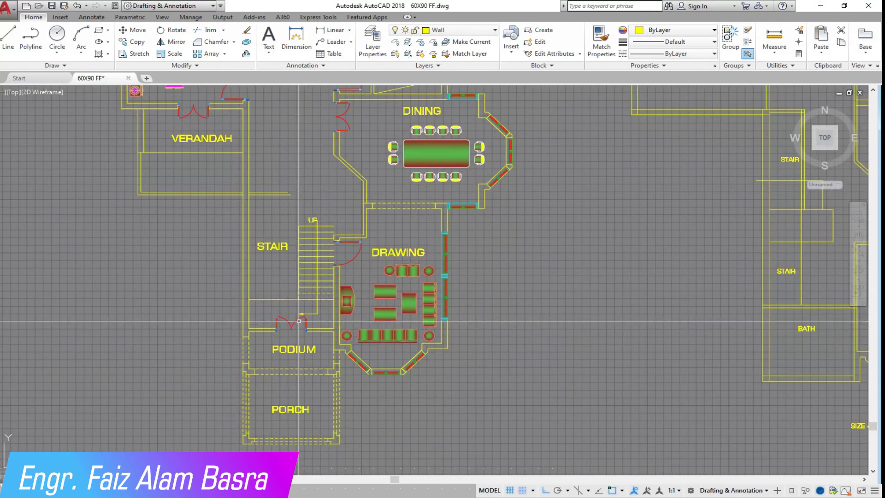
scroll(299, 316, up, 2)
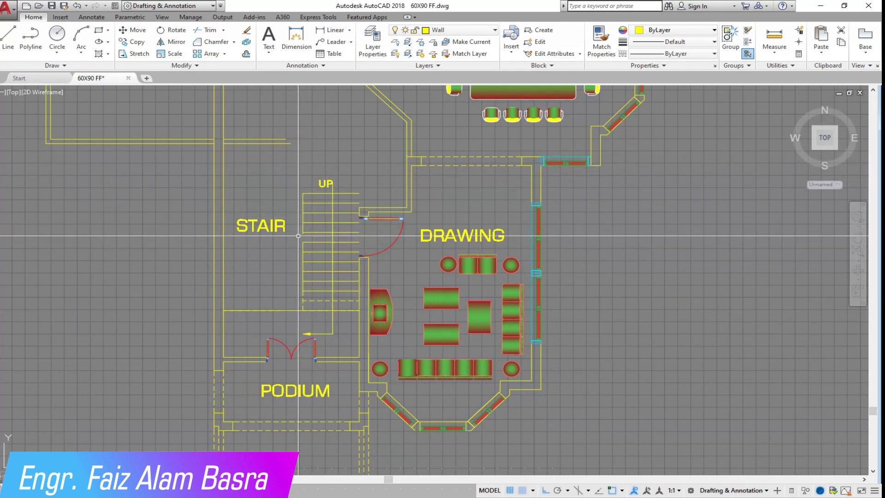
middle_drag(321, 213, 319, 214)
scroll(315, 221, up, 2)
click(346, 237)
click(297, 192)
click(247, 31)
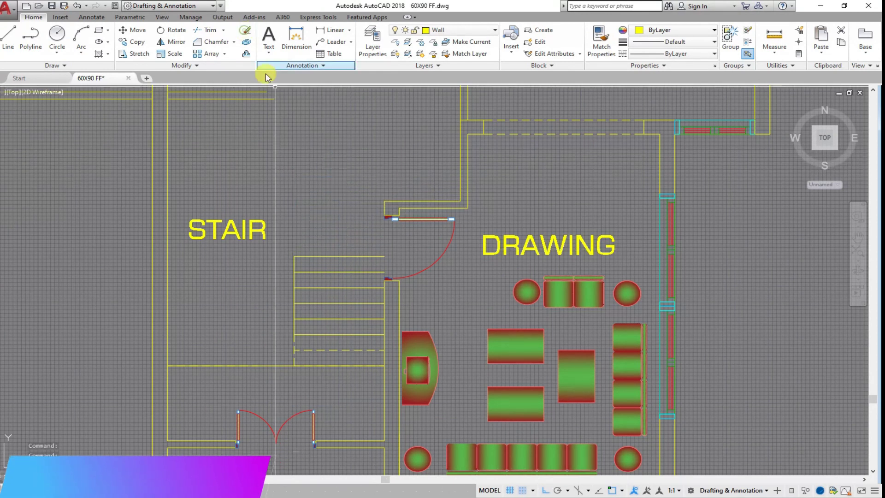
- Remove the middle part of the landing line and make its remaining parts dashed like the flight's lowest tread
scroll(328, 207, down, 2)
scroll(304, 308, up, 4)
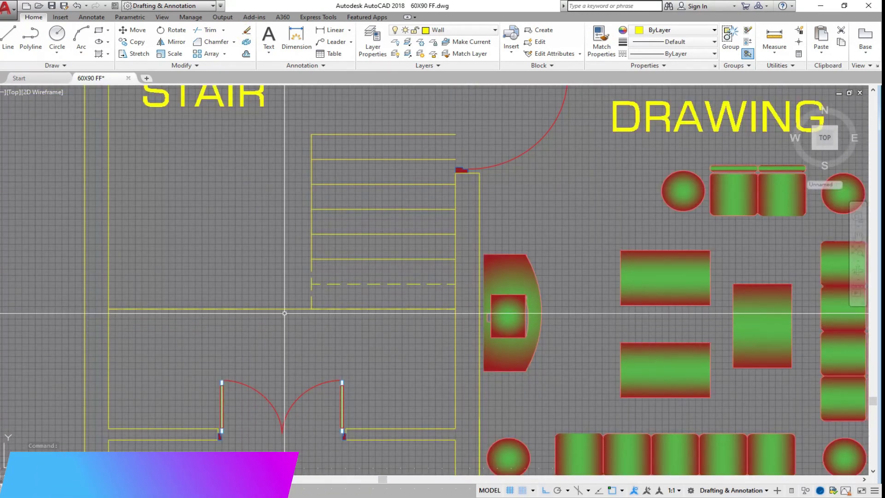
key(Escape)
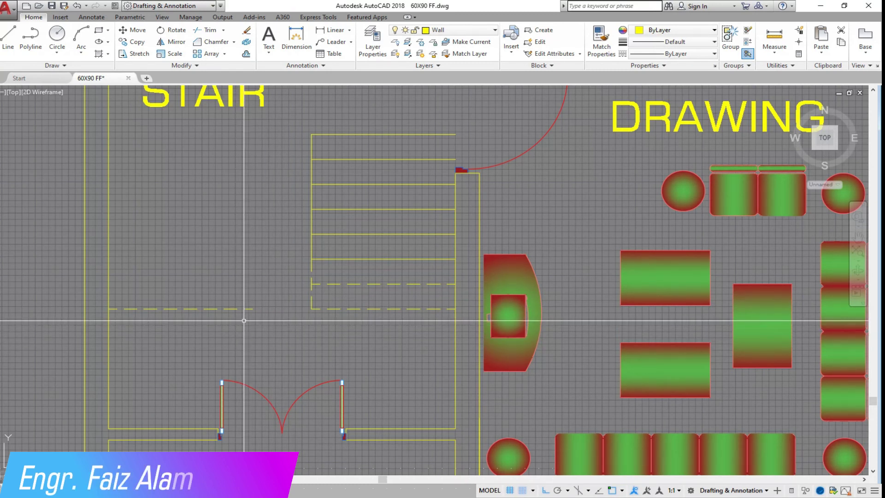
- Draw a vertical line up from the left dashed landing line's end and a 2'-2 1/2" line joining its foot to the flight's corner
click(6, 42)
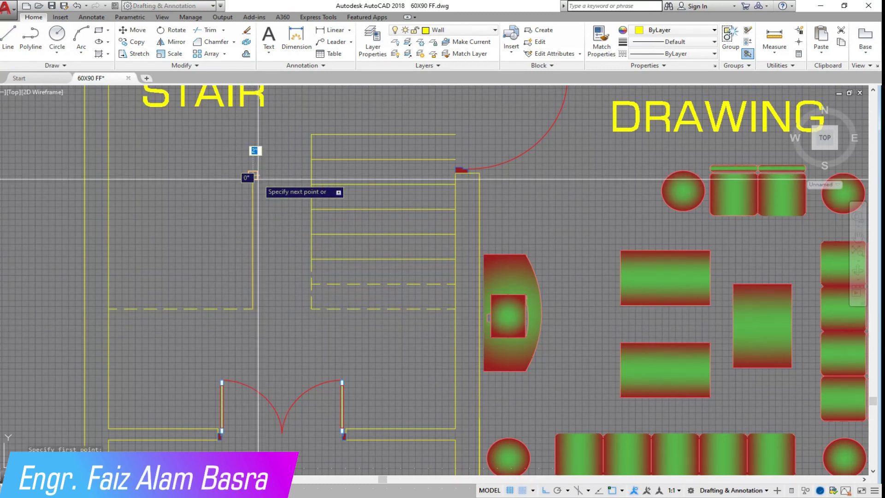
click(253, 309)
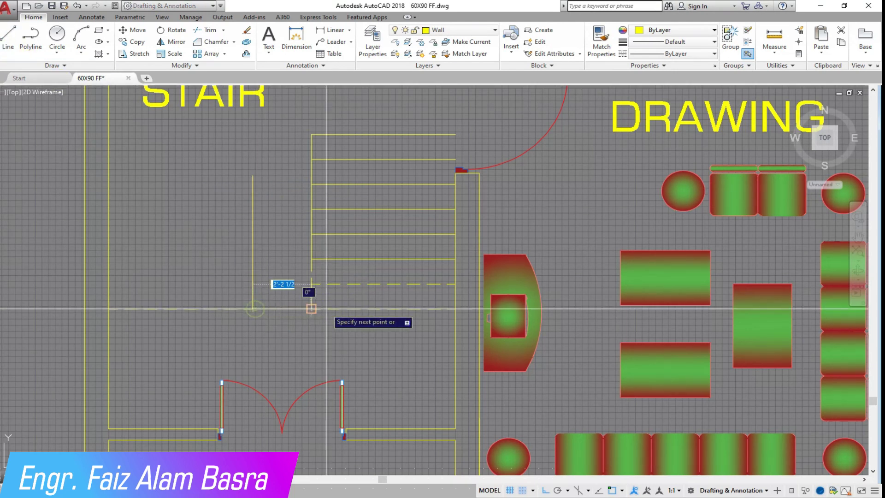
click(312, 308)
right_click(322, 323)
- Delete the double door and its frame from the wall opening between the stair hall and PODIUM
scroll(248, 289, down, 2)
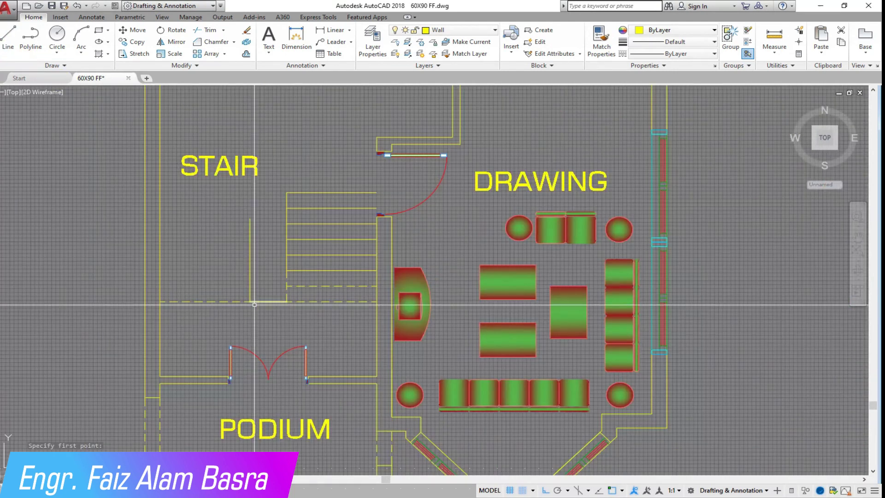
scroll(225, 347, up, 2)
scroll(257, 318, up, 2)
scroll(258, 318, down, 2)
middle_drag(250, 392, 265, 316)
click(399, 304)
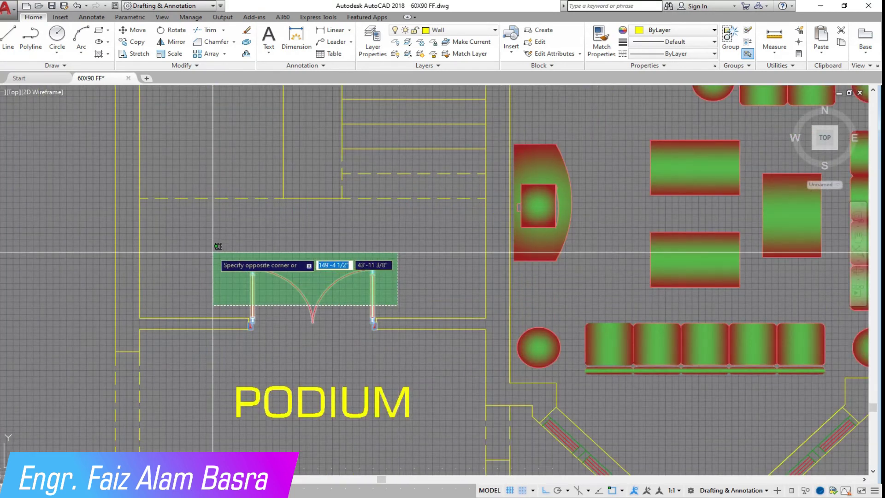
click(213, 252)
key(Delete)
click(204, 283)
click(401, 353)
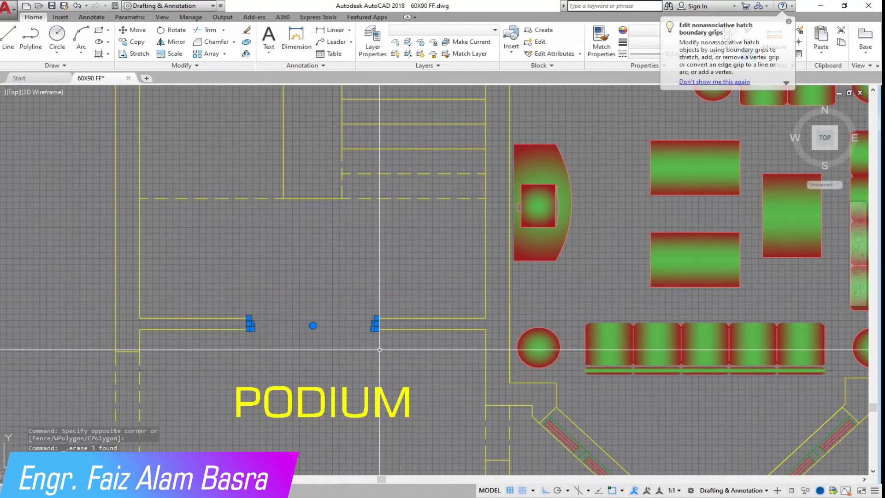
- Extend both wall lines across the former door opening above PODIUM to close the wall
click(223, 33)
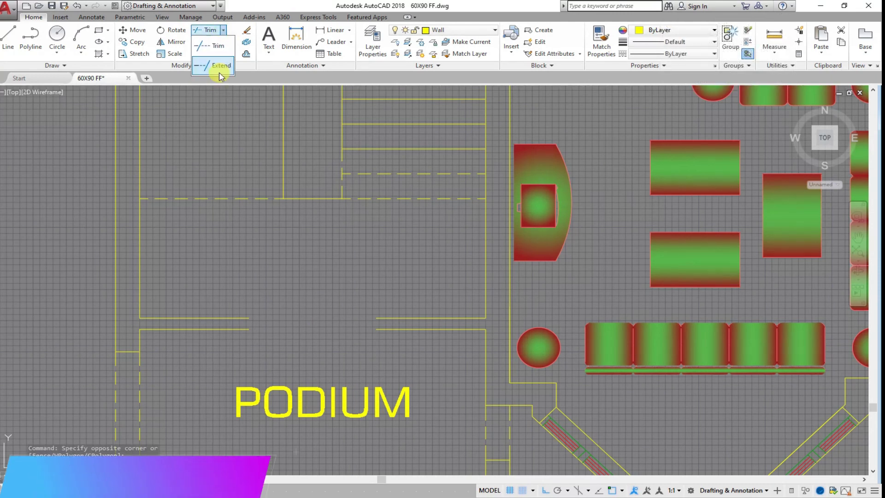
click(397, 353)
click(381, 245)
right_click(308, 262)
click(314, 267)
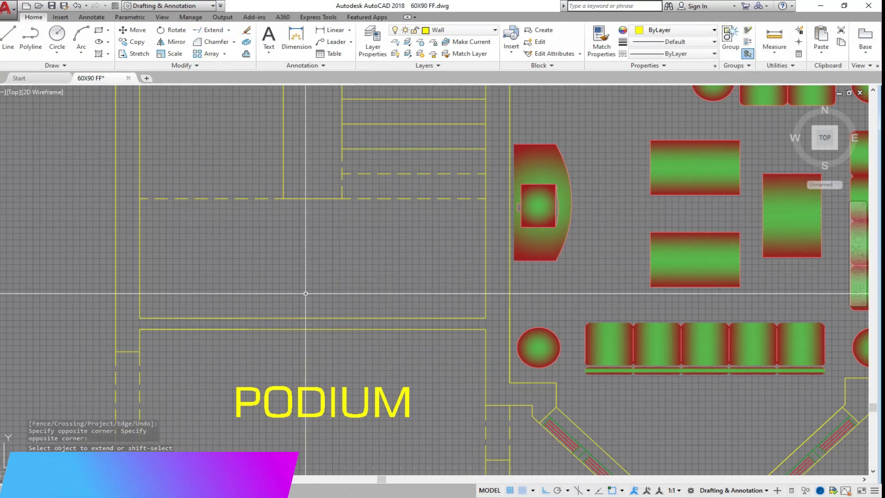
- Measure the distance from the wall corner below the DRAWING door to the stair flight's top line with a linear dimension
scroll(268, 302, down, 3)
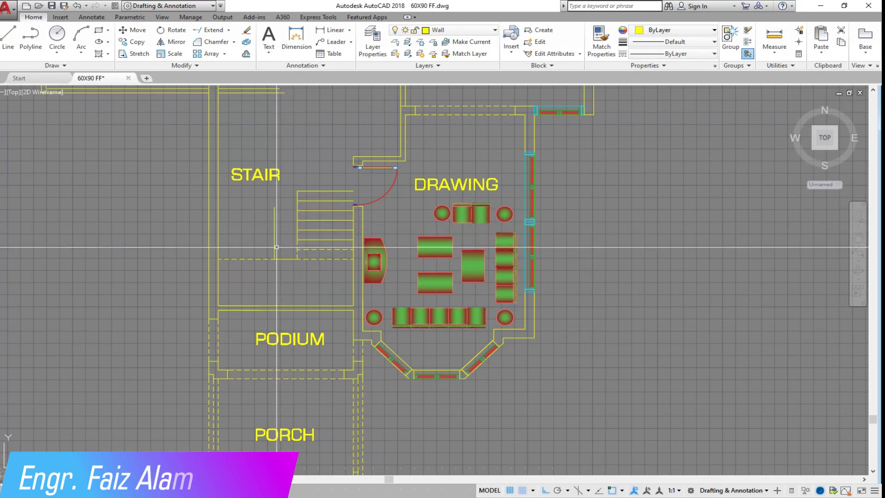
scroll(306, 306, up, 2)
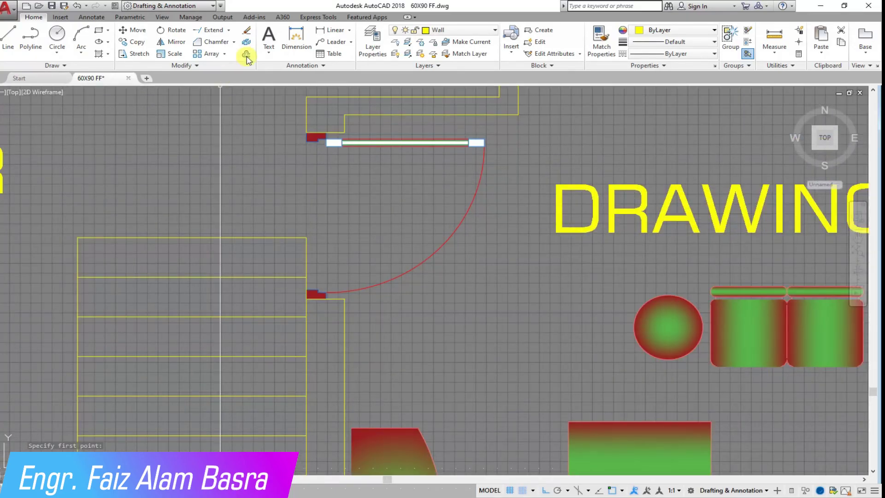
click(318, 30)
click(307, 297)
click(305, 239)
key(Escape)
scroll(286, 276, down, 4)
scroll(341, 194, up, 2)
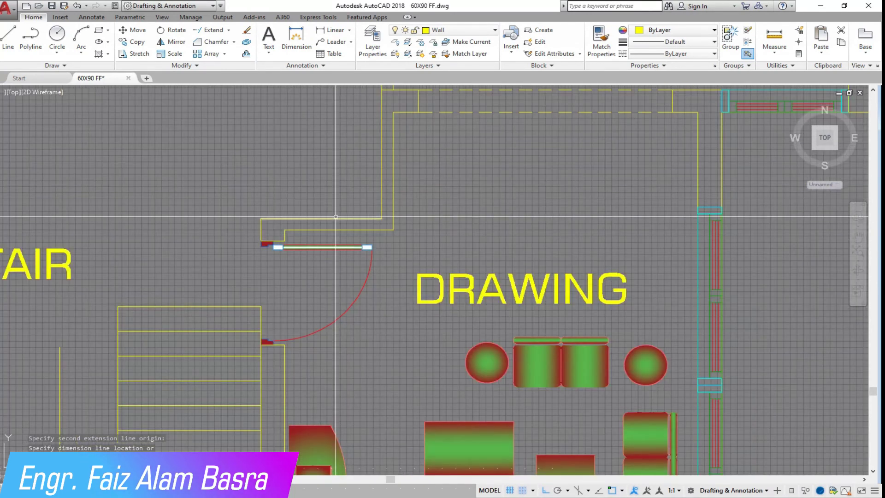
click(138, 54)
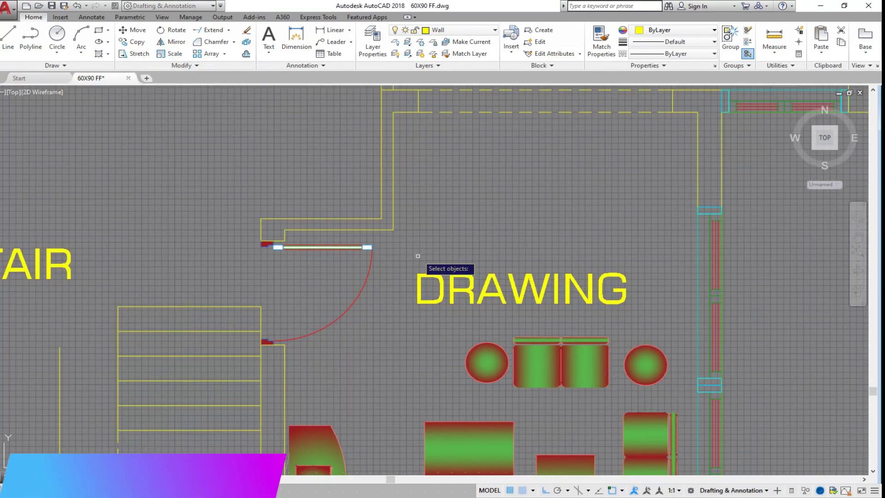
click(414, 262)
click(244, 202)
key(Return)
click(232, 198)
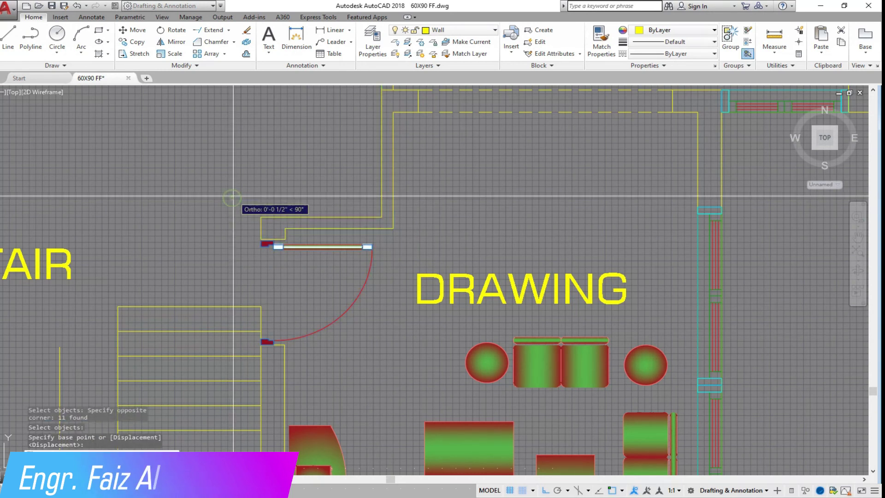
key(Escape)
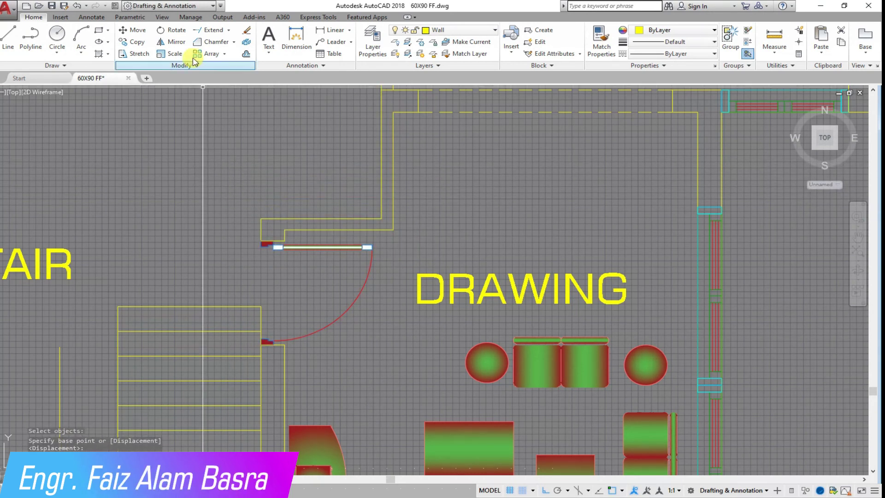
- Stretch the DRAWING door, its frame and the adjoining wall corner 18 inches upward, away from the stair flight
click(138, 53)
click(366, 300)
click(293, 246)
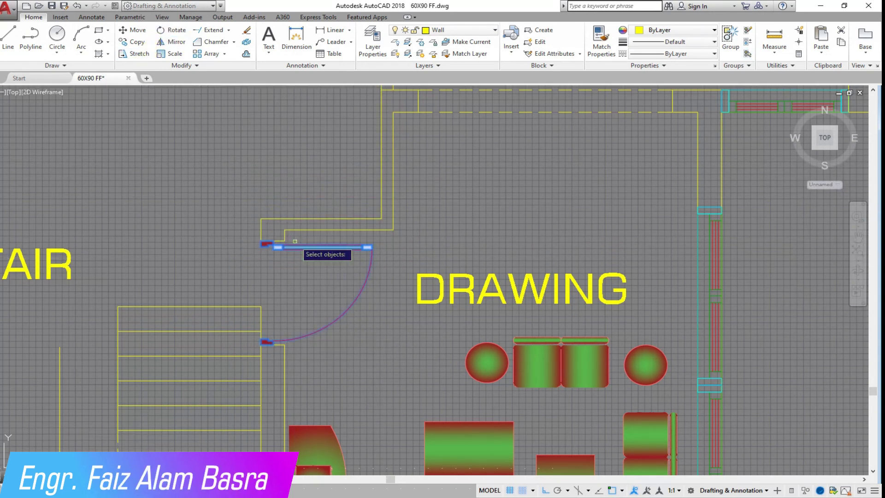
click(425, 260)
click(236, 193)
key(Return)
click(237, 199)
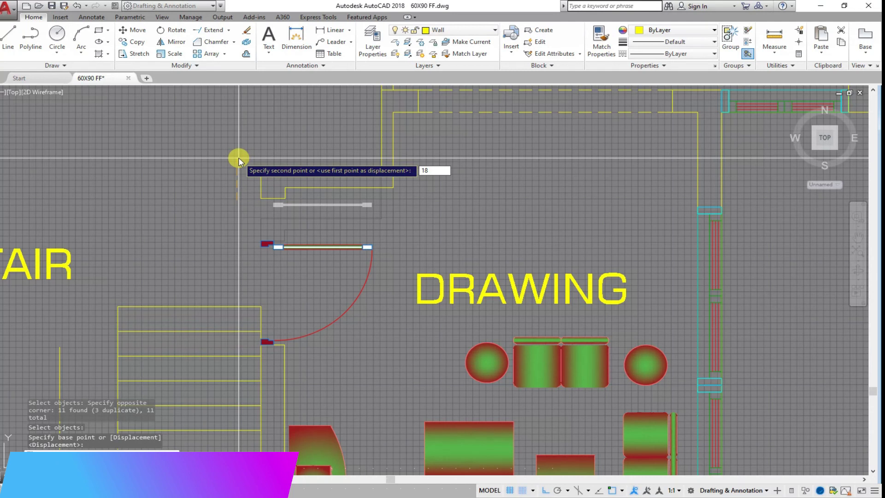
key(Return)
- Move the DRAWING door's swing block up from its old frame corner to the shifted wall corner
click(125, 32)
click(369, 237)
click(251, 252)
key(Return)
click(261, 243)
click(264, 193)
scroll(277, 225, down, 2)
scroll(273, 240, up, 2)
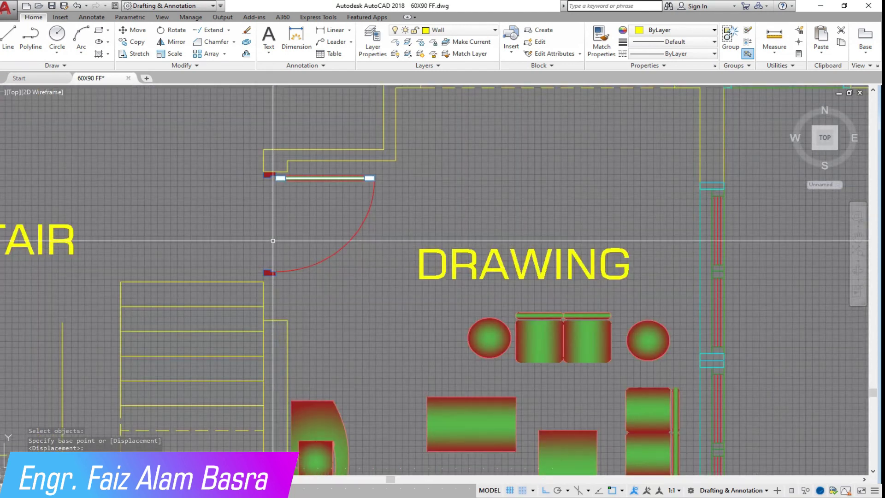
- Stretch the wall corner and door frame at the DRAWING entrance another 6 inches upward
scroll(273, 235, down, 2)
scroll(302, 178, up, 2)
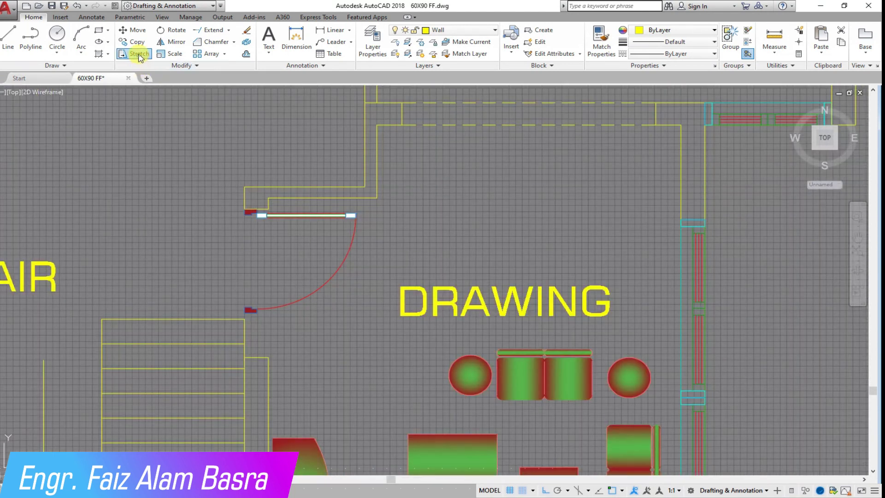
click(386, 312)
click(219, 191)
click(288, 313)
click(221, 279)
key(Return)
click(410, 239)
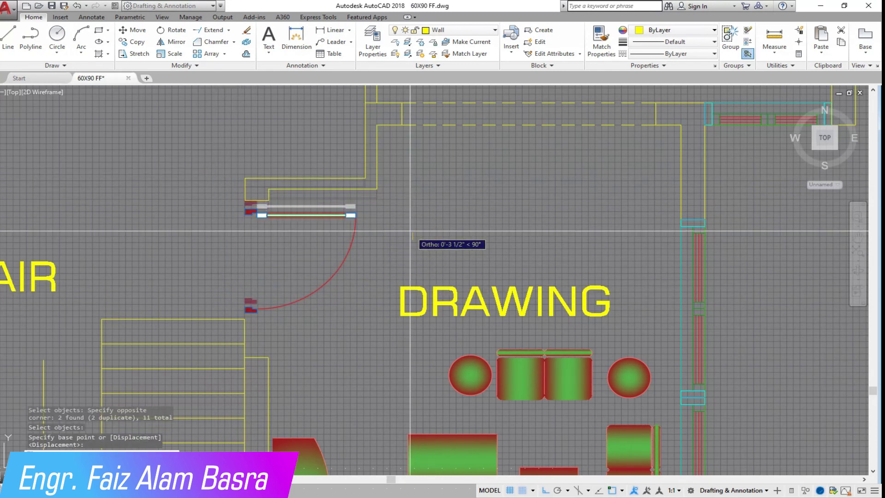
text(6)
key(Return)
scroll(277, 203, up, 2)
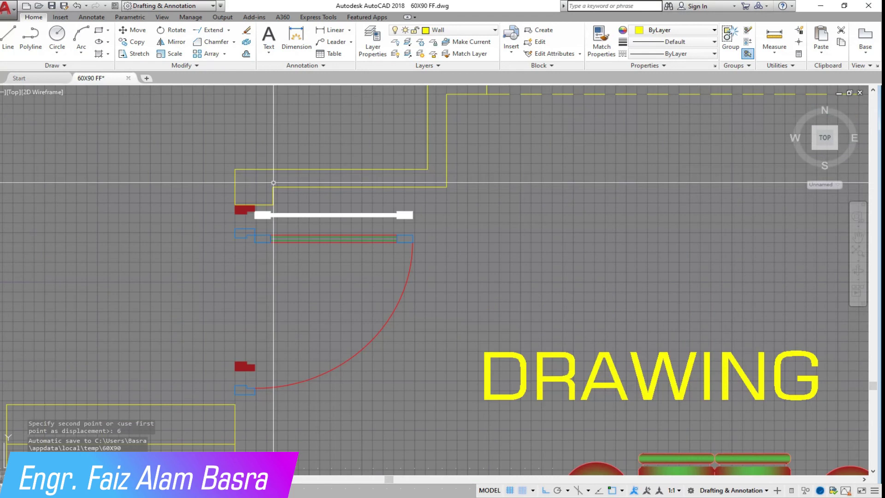
- Move the door swing block up again so its corner snaps onto the filled frame at the DRAWING entrance
click(138, 32)
click(289, 258)
click(229, 223)
key(Return)
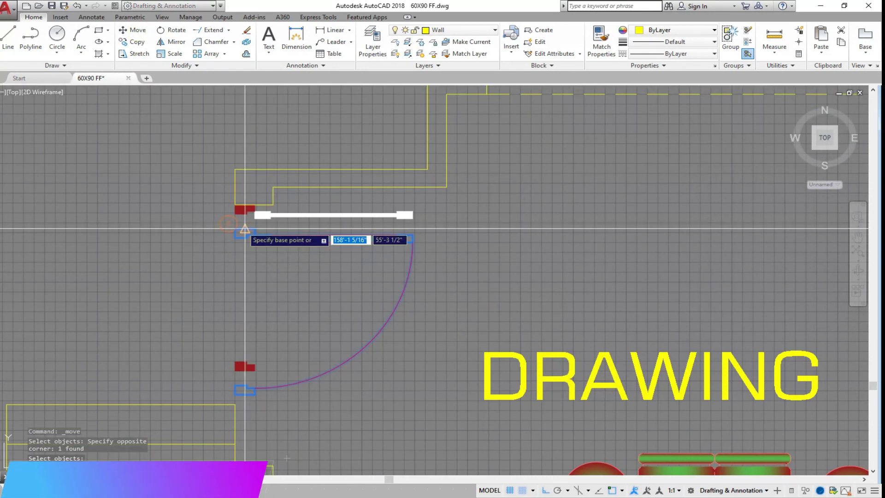
click(235, 229)
scroll(236, 198, down, 3)
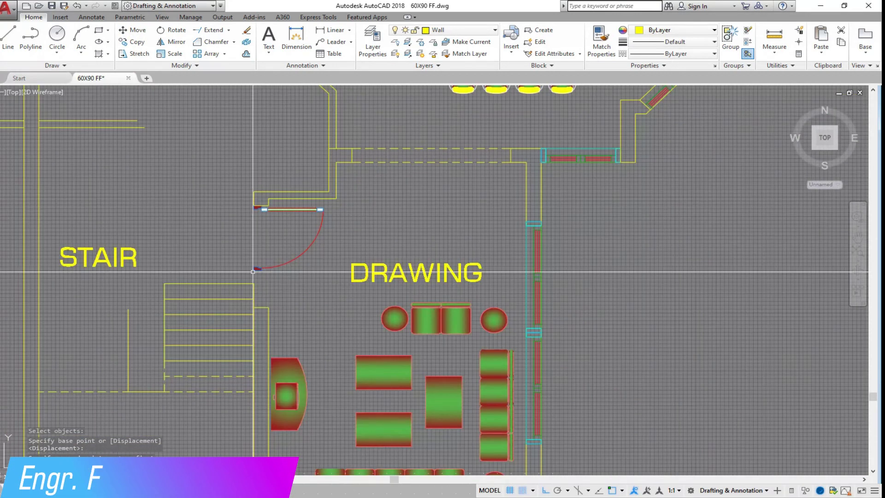
- Offset the wall end line below the DRAWING door 24 inches upward to meet the lower door frame
scroll(253, 294, up, 3)
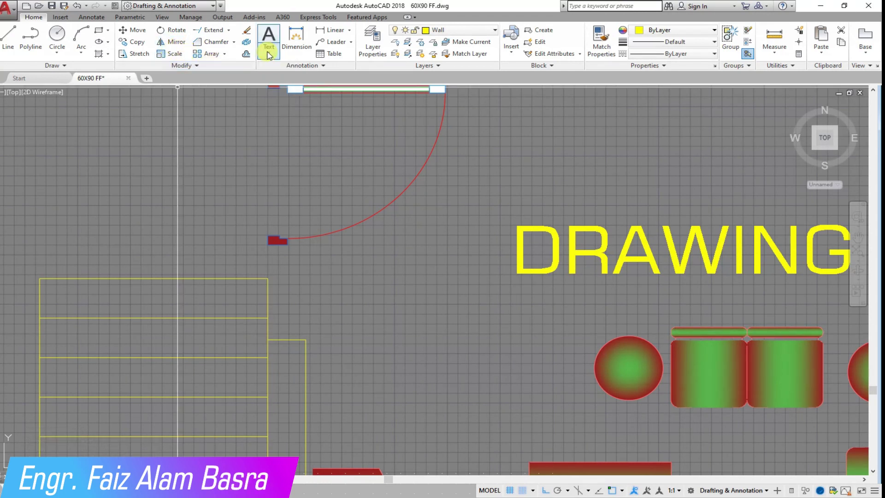
click(245, 53)
click(289, 340)
click(270, 166)
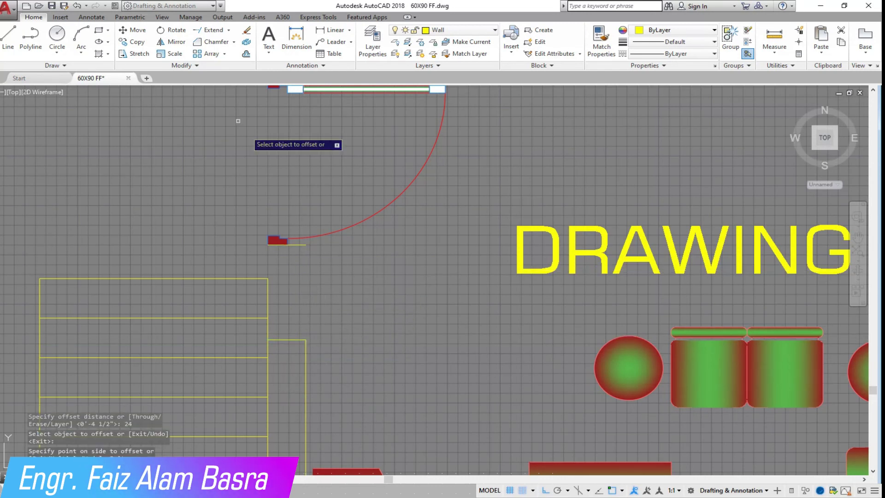
- Extend both wall lines up to the new end line below the DRAWING door and delete the old end line
click(219, 32)
key(Return)
click(305, 364)
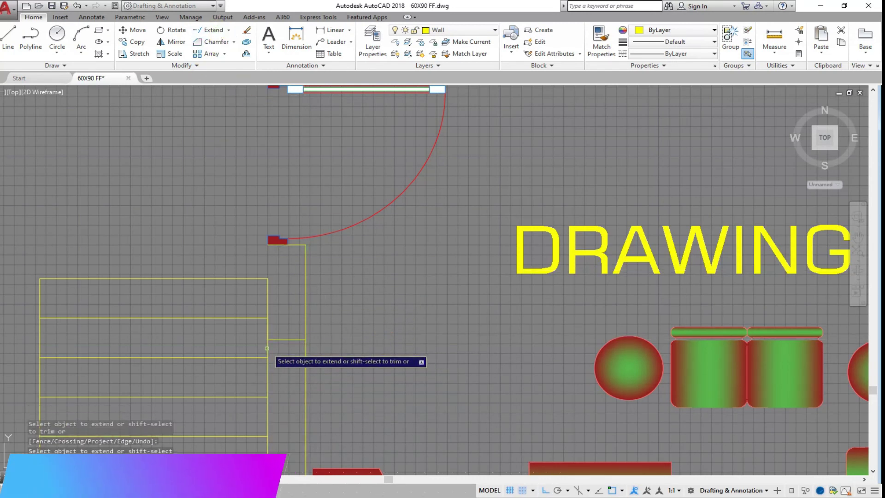
right_click(278, 295)
click(297, 304)
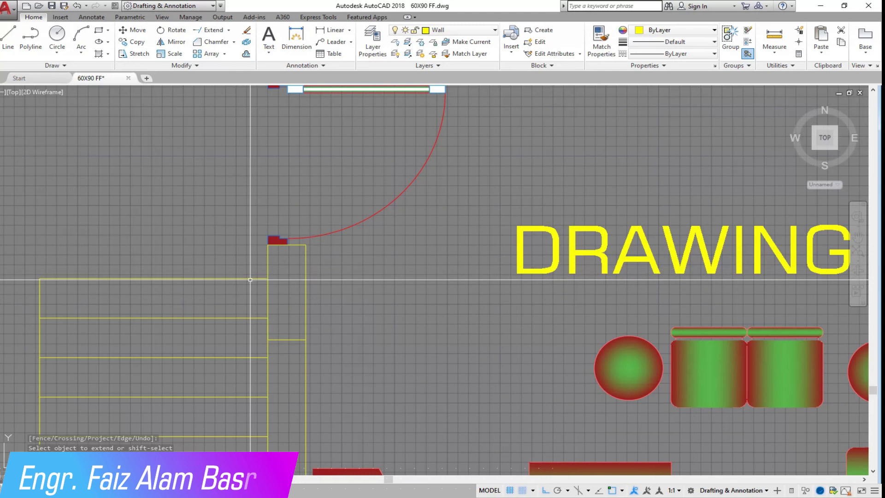
click(249, 331)
click(347, 341)
scroll(347, 341, down, 5)
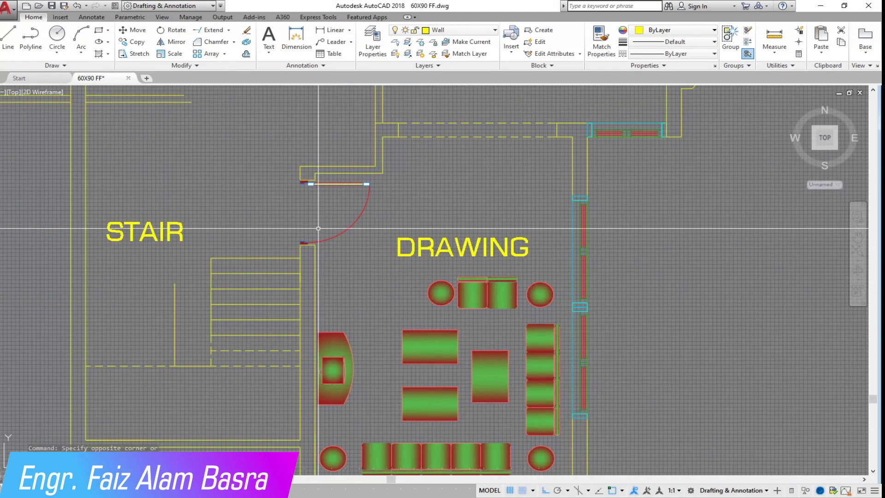
scroll(353, 234, up, 2)
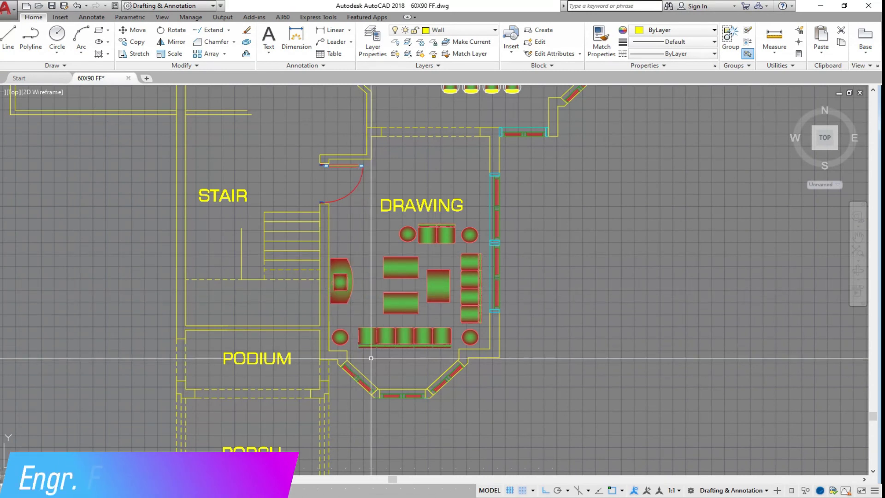
scroll(327, 343, up, 8)
scroll(306, 332, down, 8)
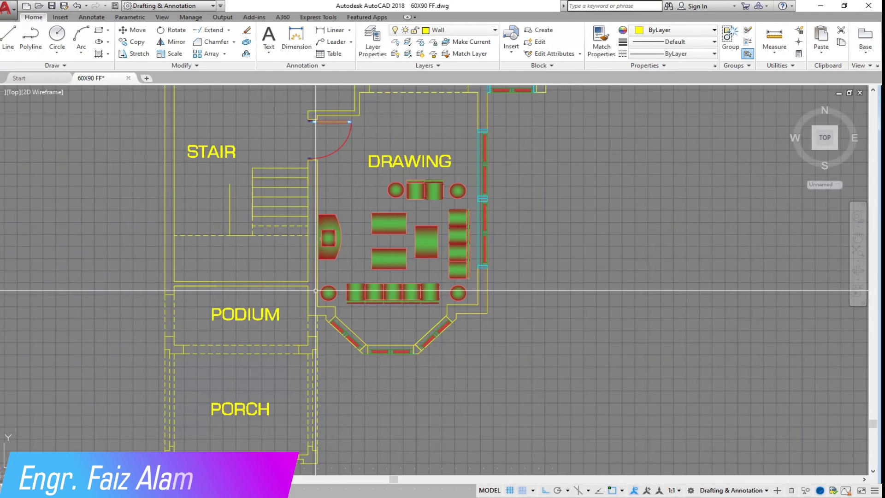
scroll(237, 262, down, 4)
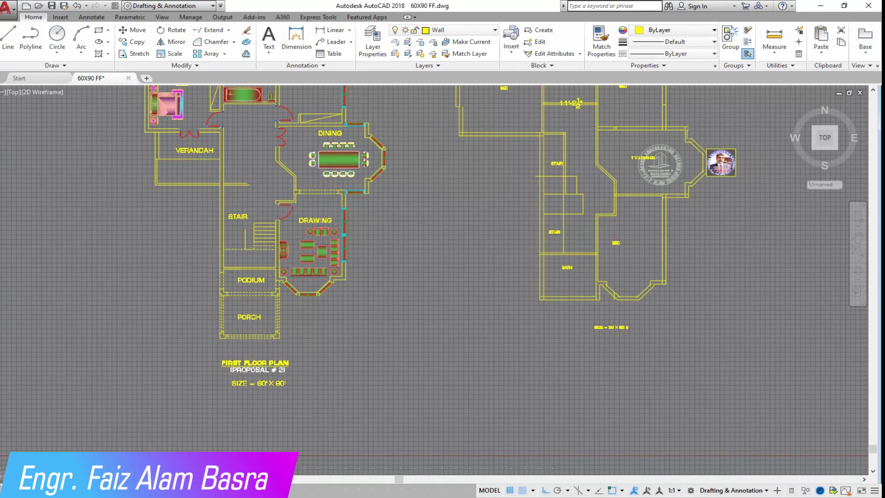
scroll(220, 297, up, 5)
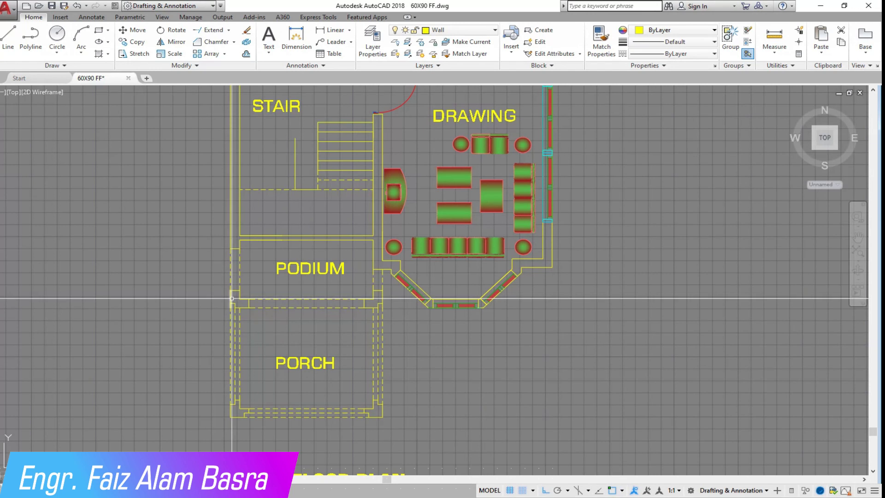
scroll(271, 317, up, 2)
click(423, 306)
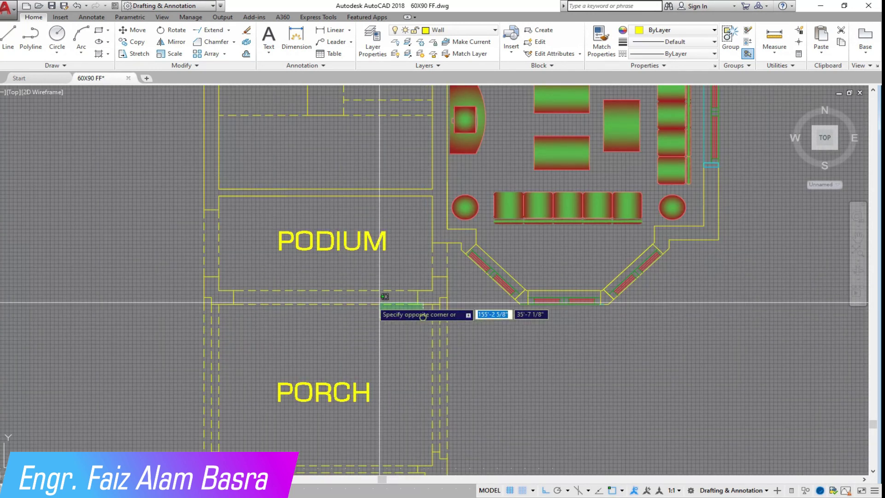
click(290, 310)
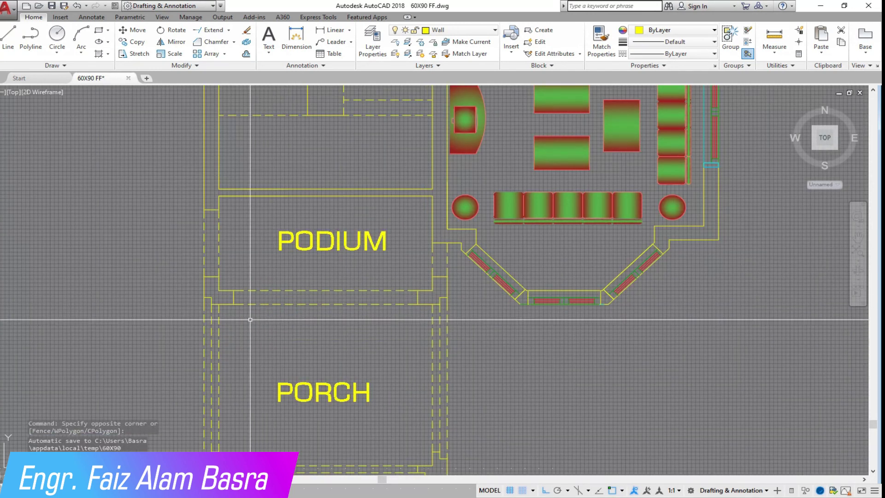
- Change the PODIUM label to VERANDAH and move it to the middle of its space
double_click(306, 247)
text(V)
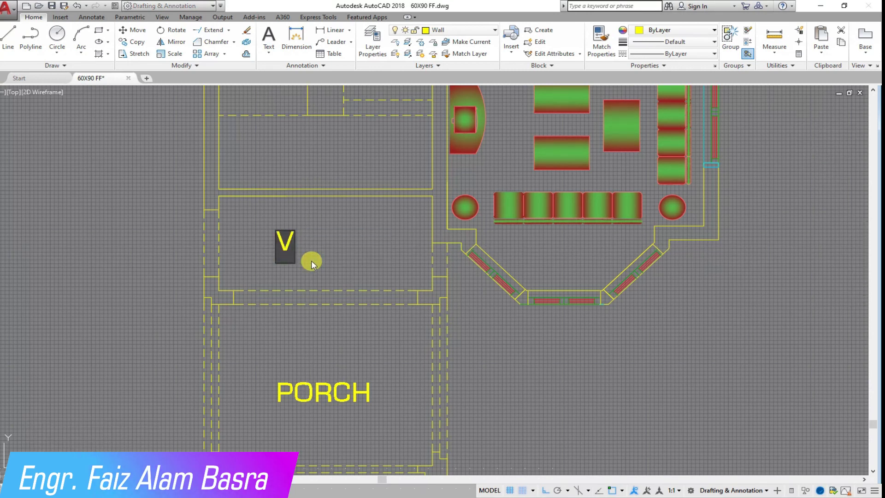
text(ERANDAH)
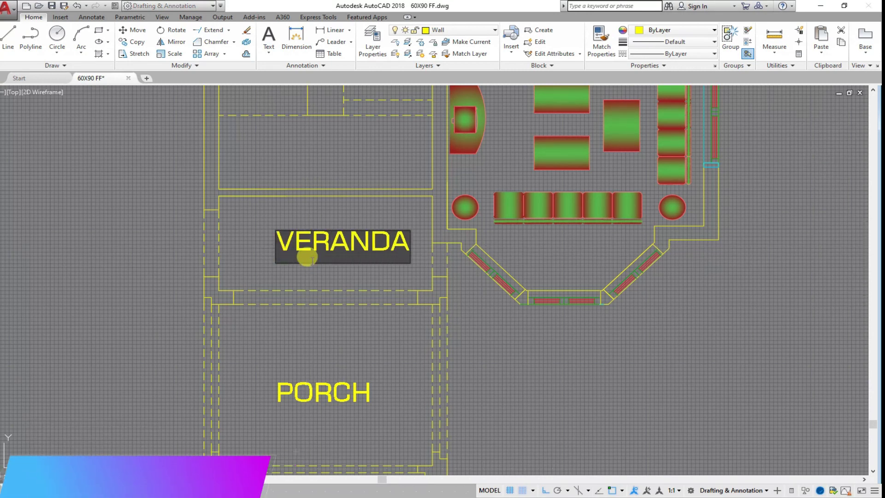
click(316, 207)
click(349, 250)
key(Return)
click(359, 222)
click(327, 223)
- Delete the innermost dashed lines along the left side and the front of the PORCH
middle_drag(322, 240, 350, 140)
scroll(241, 377, up, 2)
click(266, 294)
click(245, 265)
key(Delete)
click(311, 362)
click(300, 345)
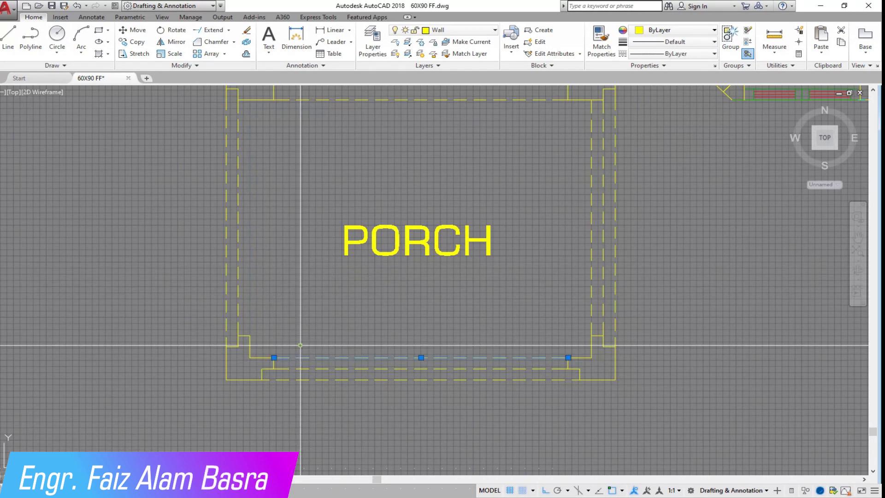
key(Delete)
- Delete the inner column lines at both front corners of the PORCH and the innermost dashed line on its right side
scroll(260, 352, up, 4)
click(304, 373)
click(253, 322)
key(Delete)
scroll(210, 324, down, 4)
scroll(526, 343, up, 4)
click(616, 345)
click(532, 264)
key(Delete)
scroll(513, 247, down, 4)
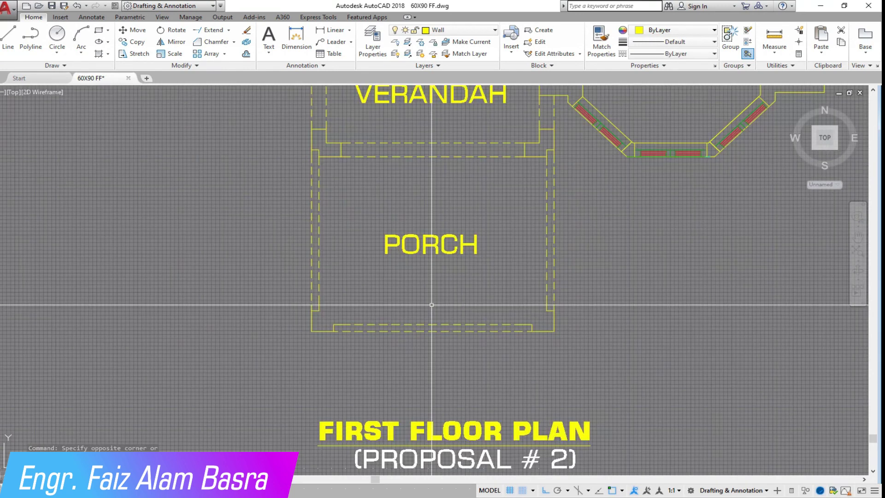
- Join the inner side lines of the PORCH with its inner front line at both corners using Chamfer
scroll(389, 297, up, 2)
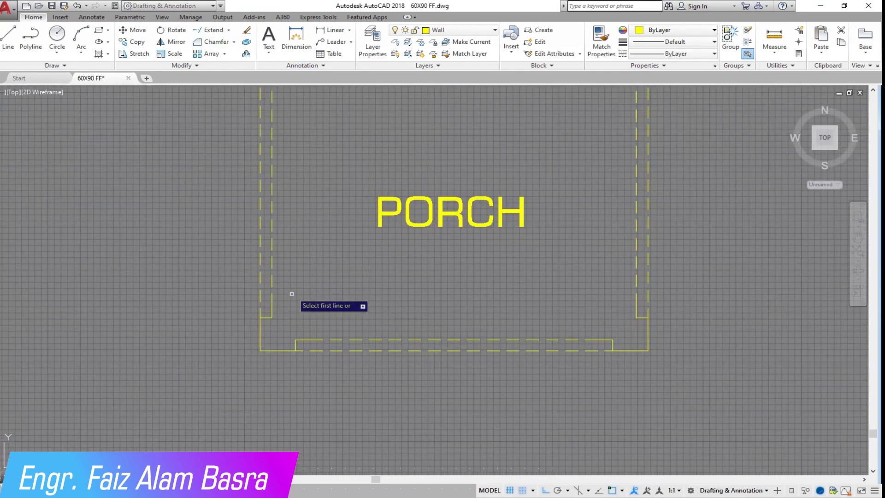
click(272, 302)
click(318, 340)
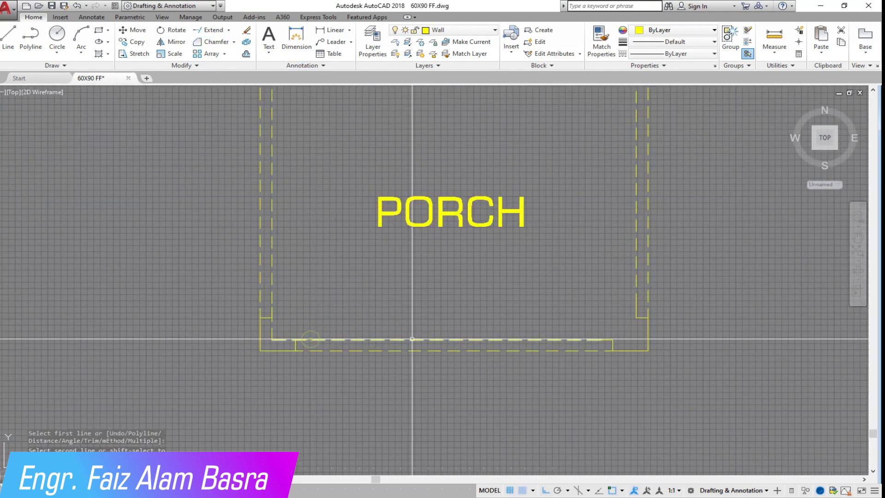
click(636, 313)
click(603, 340)
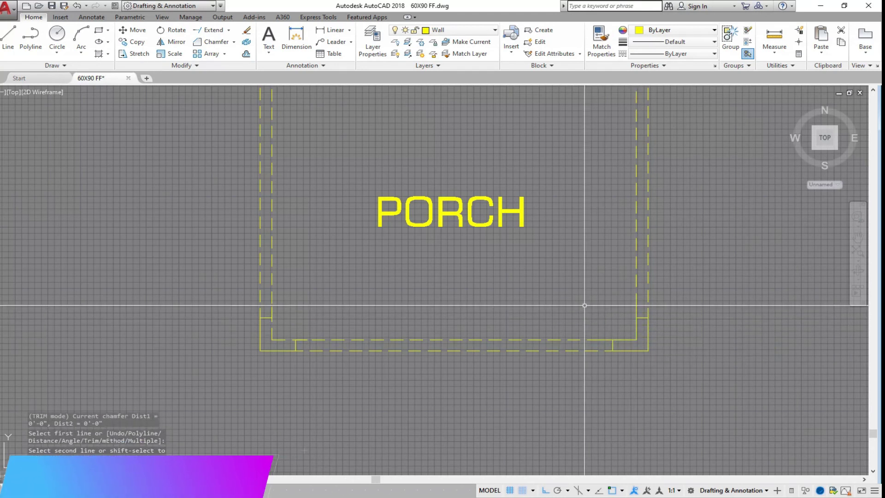
- Delete the short cross lines between the double lines at both front corners of the PORCH
scroll(632, 334, up, 6)
click(674, 266)
click(486, 324)
click(588, 438)
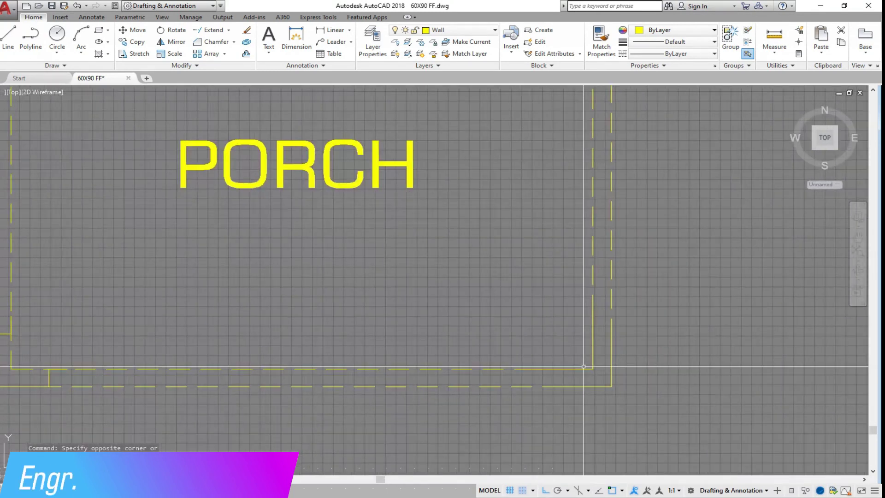
scroll(586, 381, down, 4)
scroll(389, 378, up, 4)
click(263, 313)
click(340, 352)
click(351, 363)
click(389, 403)
key(Delete)
scroll(342, 378, down, 5)
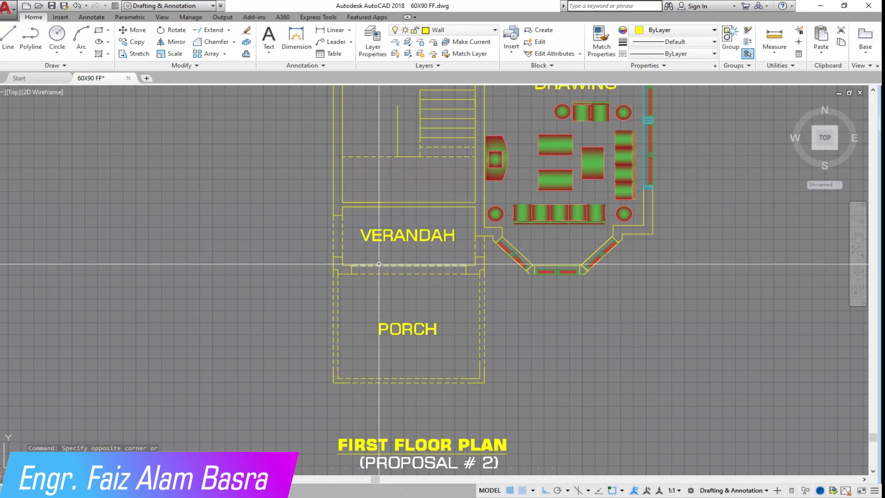
- Change the PORCH label to LOW TERRACE
scroll(342, 262, up, 4)
scroll(267, 293, down, 2)
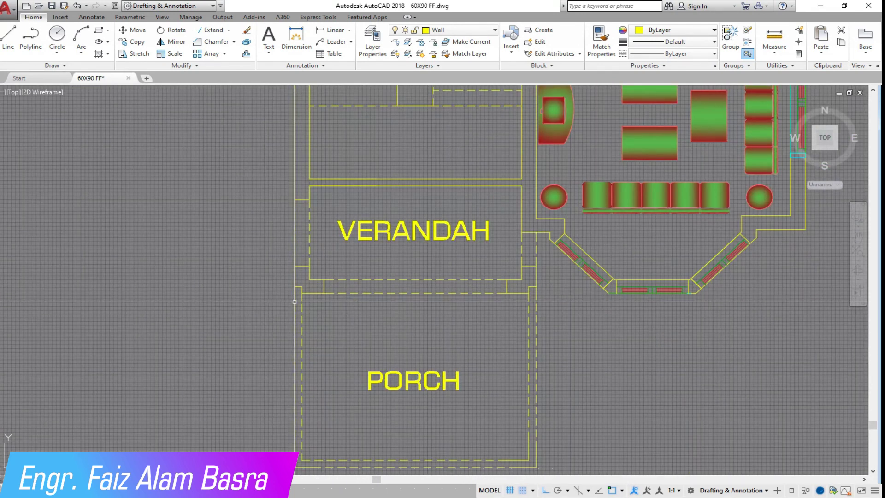
double_click(380, 383)
text(LO)
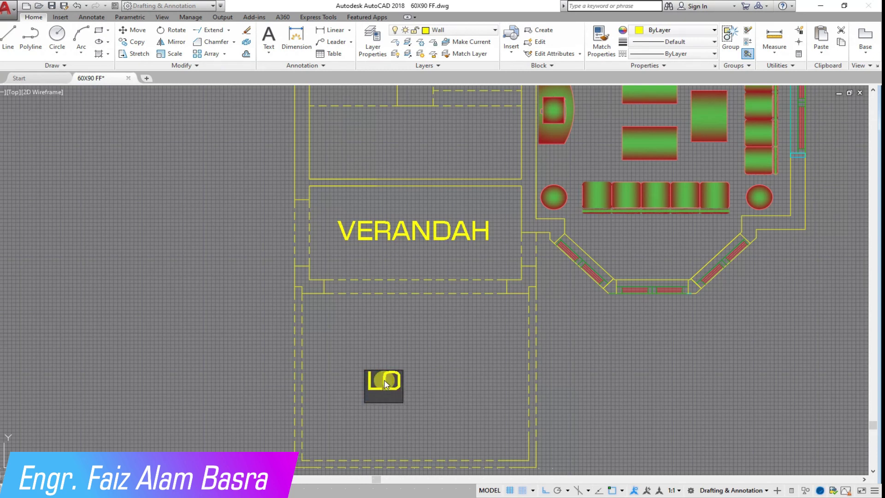
text(W TERRACE)
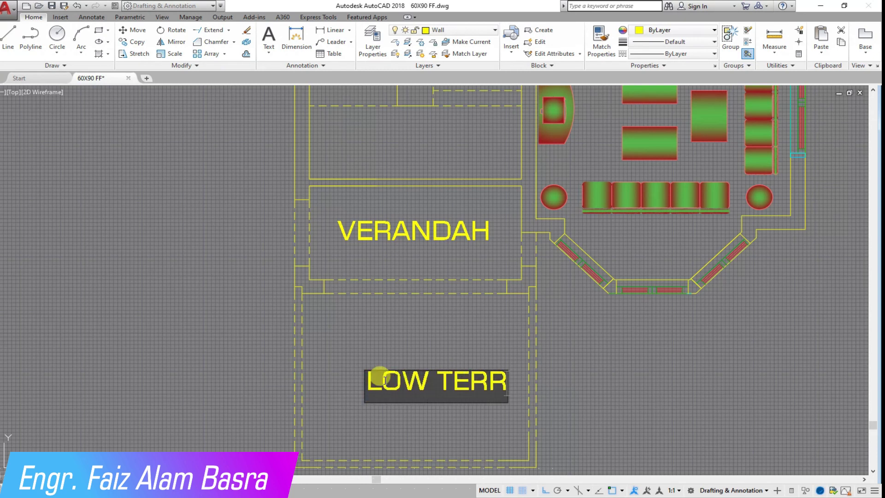
click(585, 403)
- Move the LOW TERRACE label to the left so it sits centred between the terrace's side lines
click(133, 30)
click(486, 409)
click(464, 371)
right_click(467, 364)
click(474, 350)
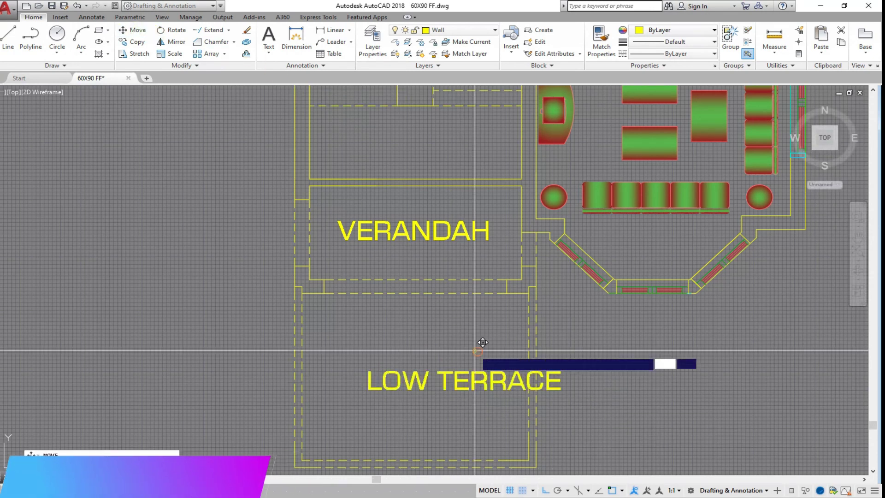
click(430, 351)
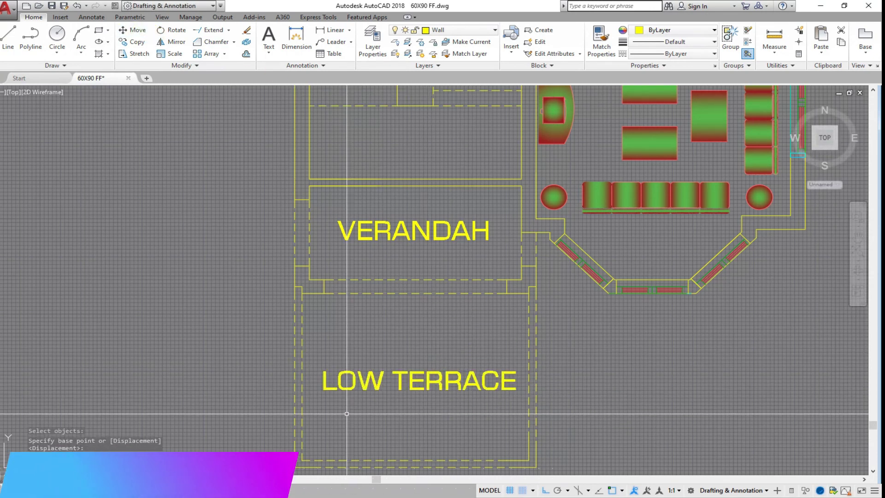
- Make the dashed side and front lines of the LOW TERRACE solid by matching them to its solid corner line with Match Properties
middle_drag(357, 461, 352, 406)
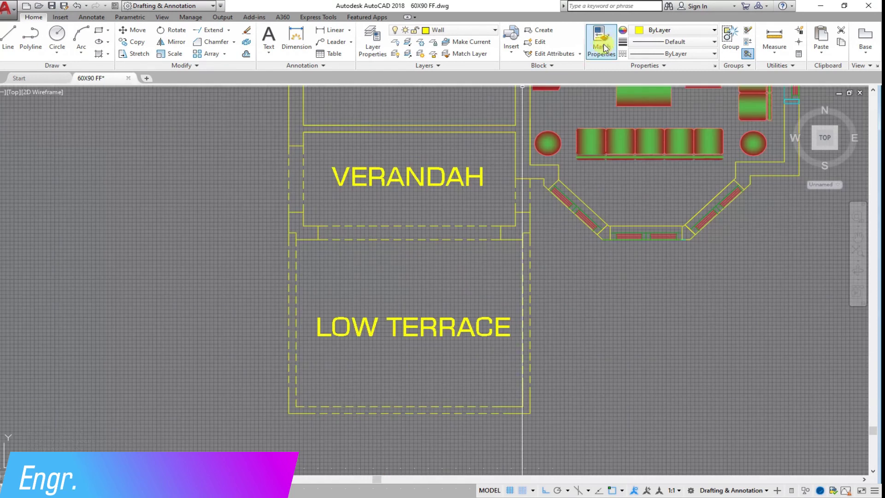
click(289, 402)
click(324, 289)
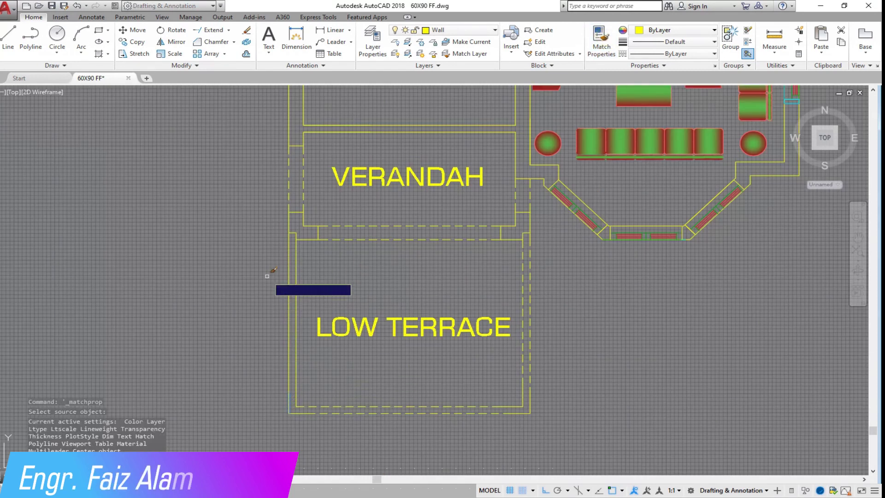
click(272, 278)
click(592, 384)
click(503, 362)
scroll(436, 391, down, 2)
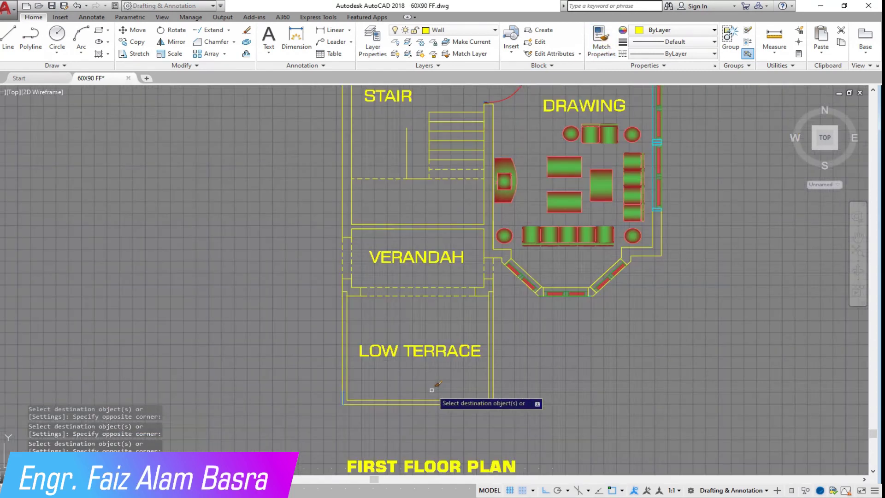
scroll(445, 308, up, 2)
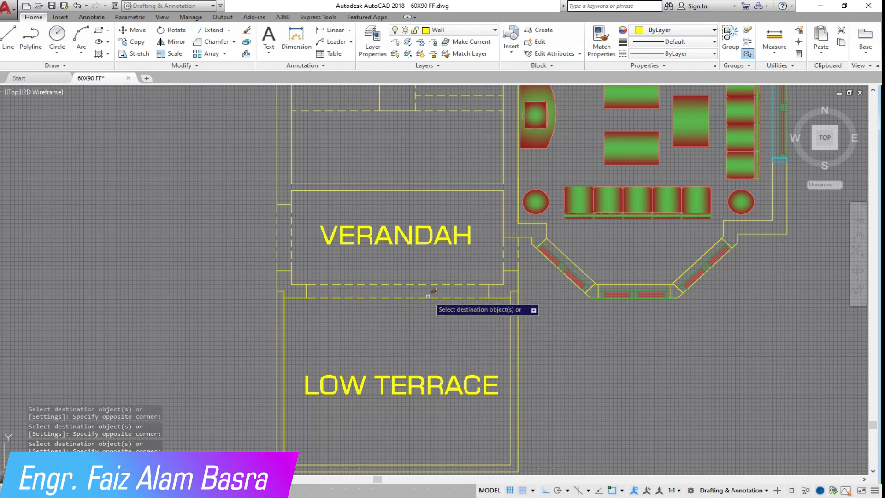
scroll(436, 290, down, 1)
scroll(426, 322, up, 5)
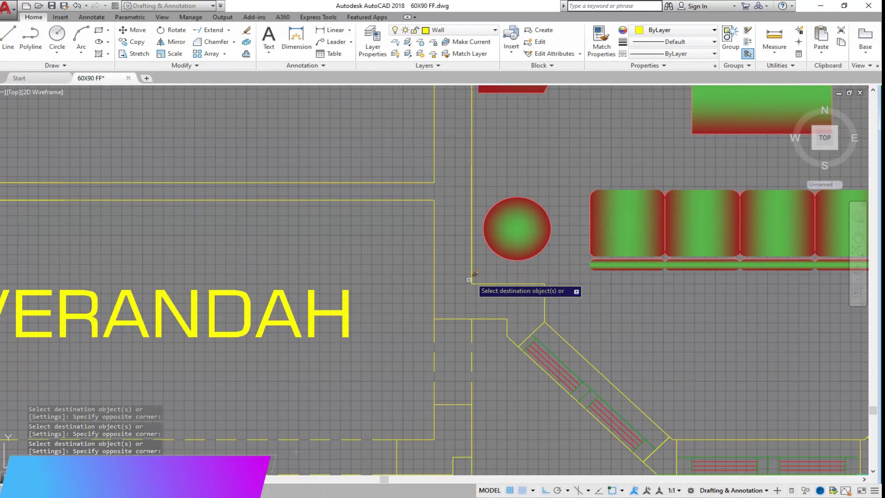
scroll(448, 322, down, 4)
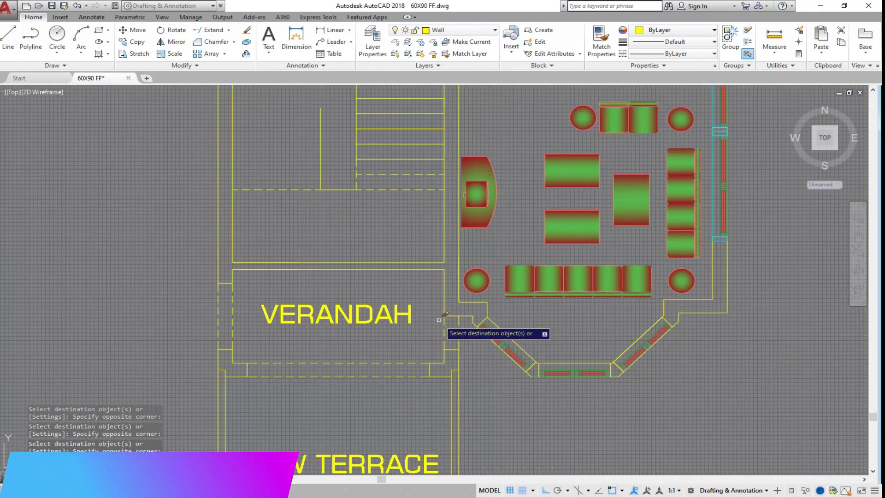
scroll(467, 280, up, 4)
right_click(476, 230)
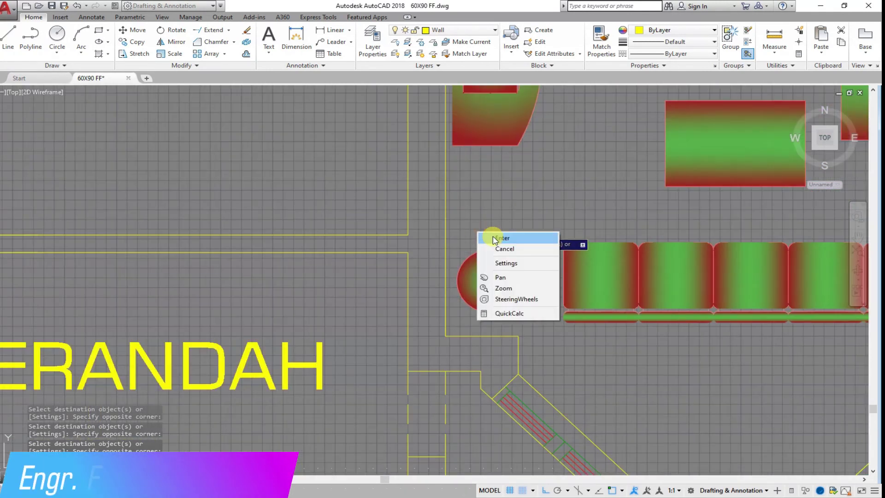
click(493, 238)
- Measure from the drawing room's outer front wall line up to the VERANDAH's upper wall line at their shared wall
click(338, 31)
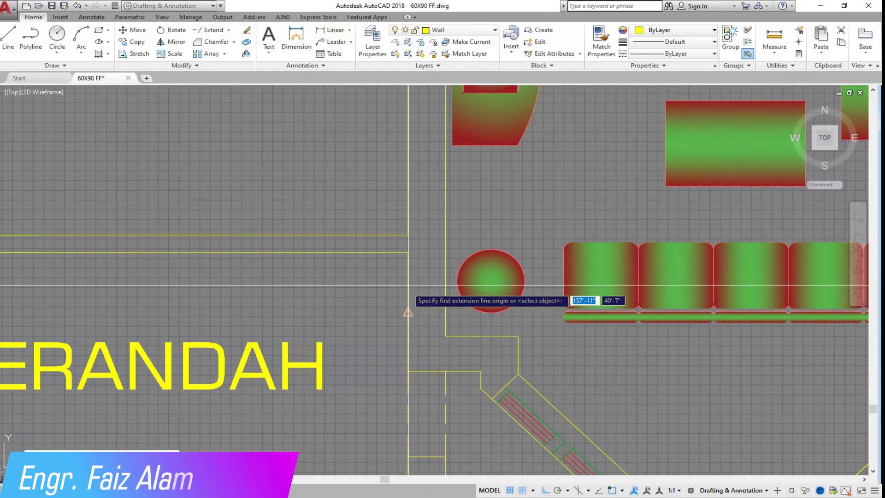
click(407, 371)
click(407, 381)
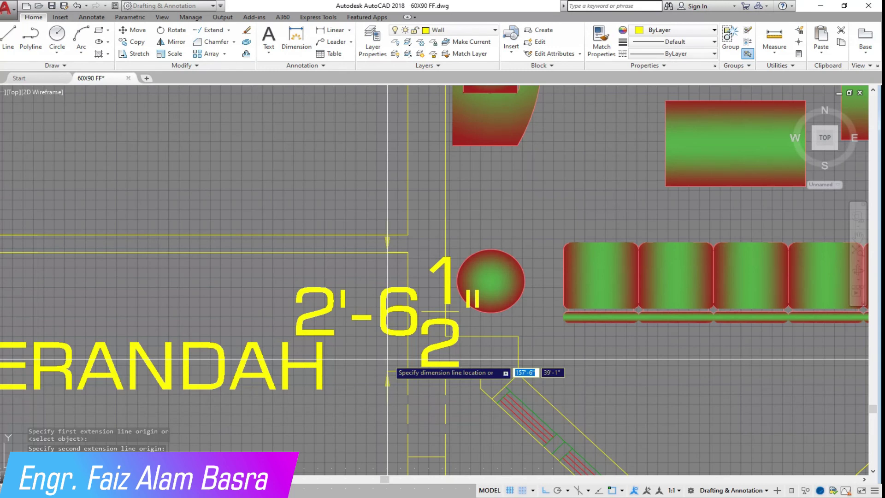
key(Escape)
- Extend the drawing room's inner front wall line and the VERANDAH's upper wall line across the shared wall between the two rooms
click(215, 31)
key(Return)
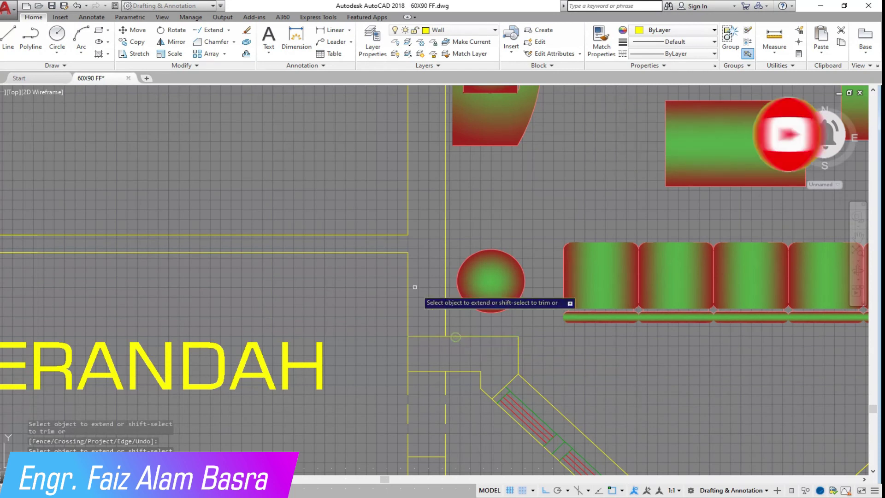
click(403, 252)
right_click(475, 209)
click(491, 225)
- Measure the distance between the two extended lines inside the wall between VERANDAH and DRAWING
click(332, 29)
click(407, 336)
click(407, 252)
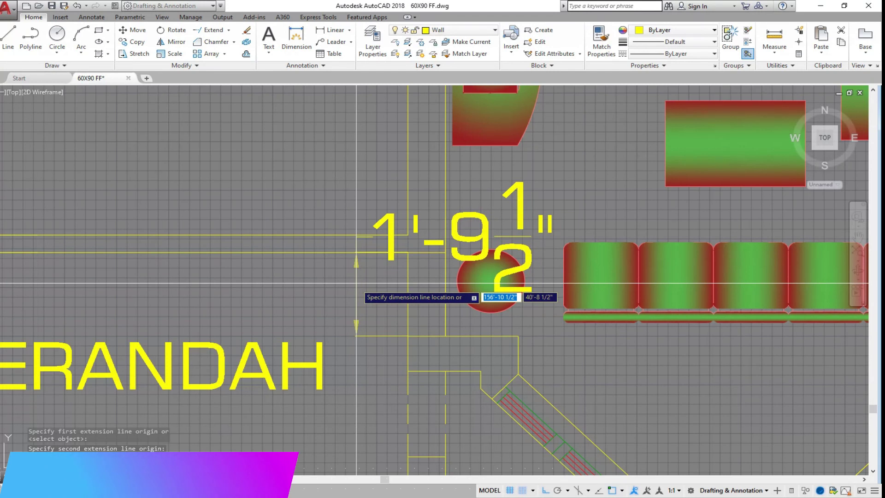
scroll(356, 283, down, 3)
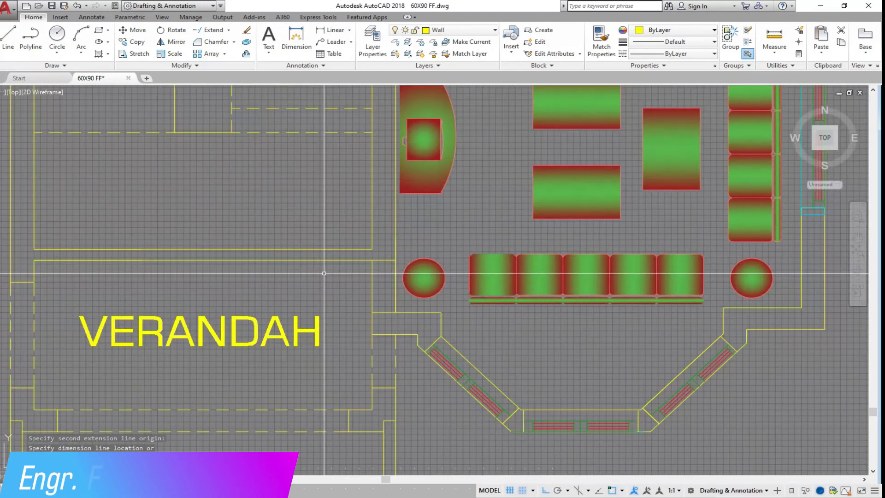
- Move the round side table near the VERANDAH wall to the right, closer to the drawing room's five-seat sofa
scroll(438, 283, up, 3)
click(133, 30)
click(431, 246)
key(Return)
click(449, 177)
click(476, 168)
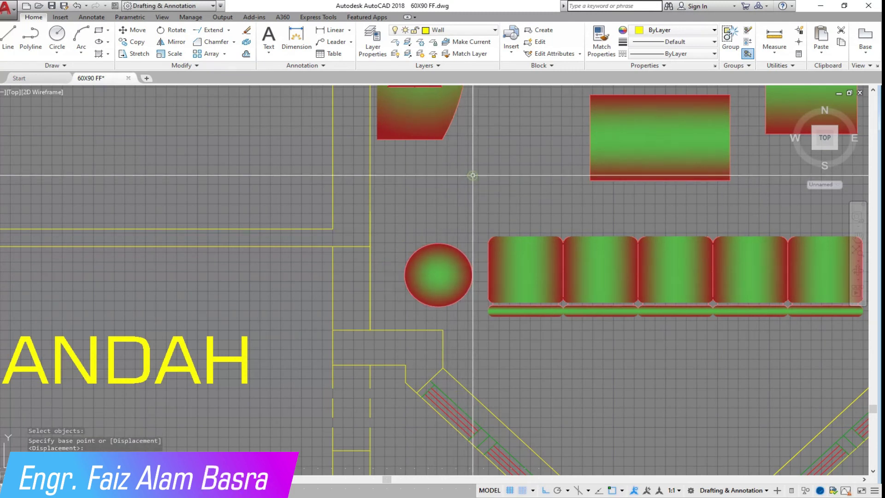
- Examine the wall junction between VERANDAH and DRAWING, then the STAIR, DRAWING and DINING areas of the plan
scroll(409, 194, down, 2)
scroll(381, 227, up, 3)
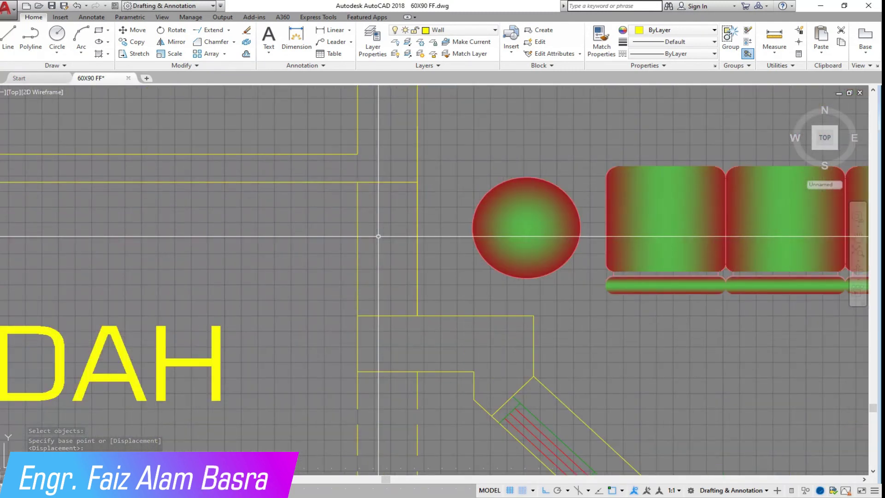
scroll(378, 236, down, 4)
scroll(397, 245, up, 2)
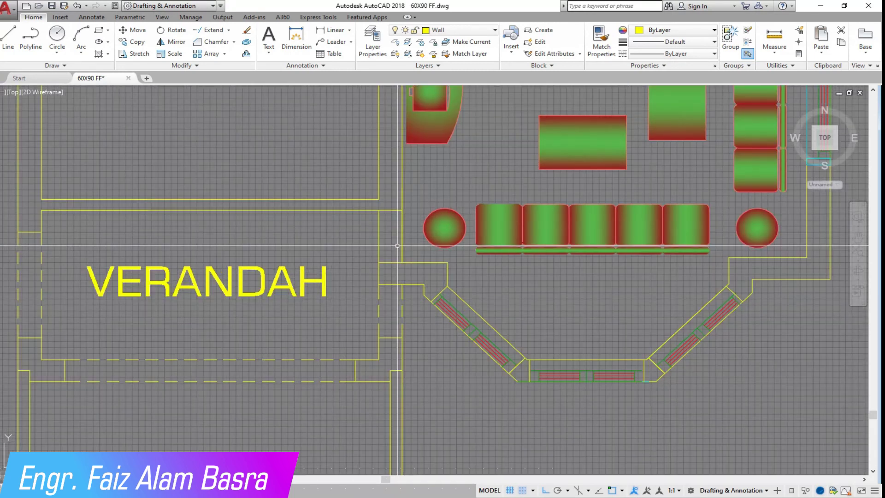
scroll(397, 246, down, 2)
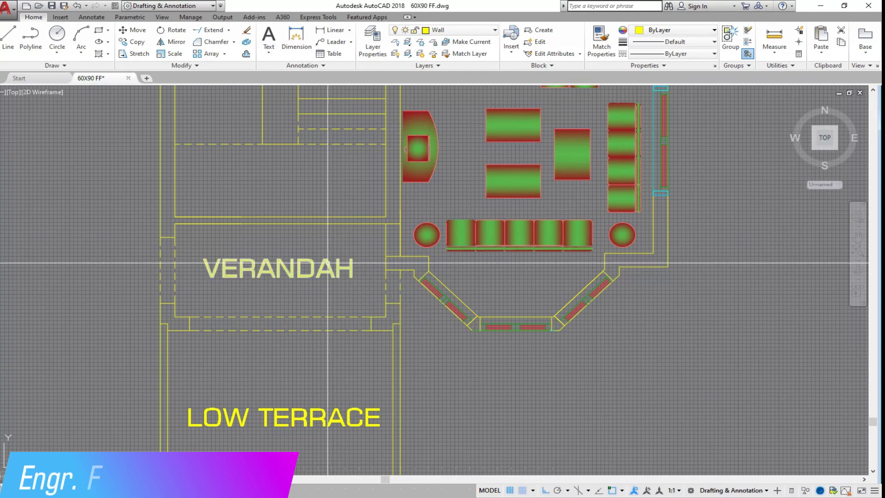
scroll(520, 232, up, 2)
scroll(265, 219, down, 5)
scroll(347, 184, up, 2)
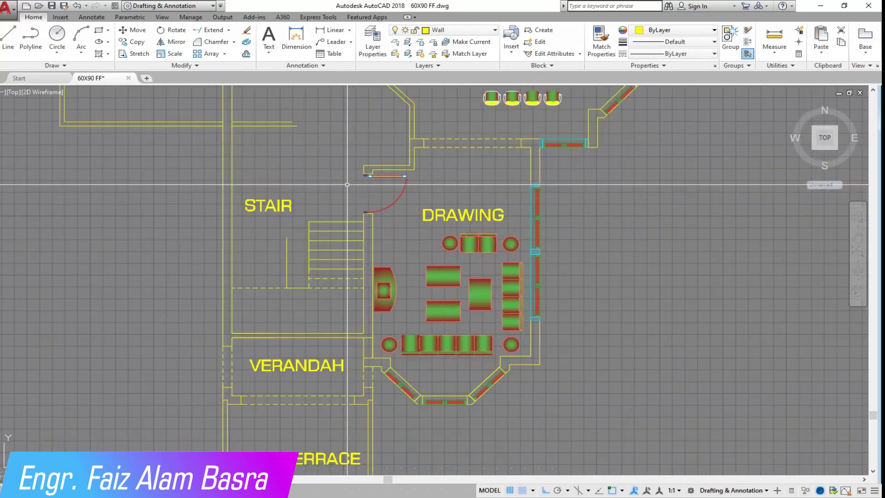
scroll(349, 189, down, 2)
scroll(415, 178, up, 2)
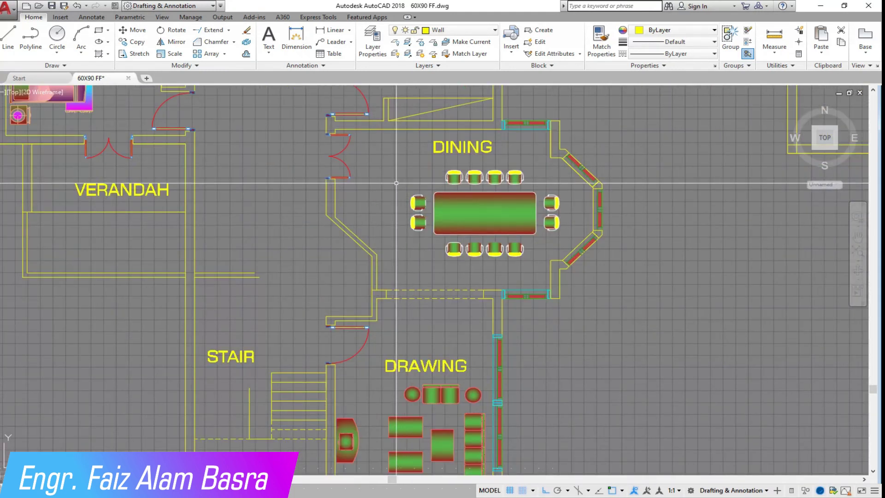
scroll(406, 195, down, 2)
- Match the backrests of the two-seat sofa below the DRAWING label to a dining chair's solid yellow fill
click(601, 47)
scroll(460, 244, up, 5)
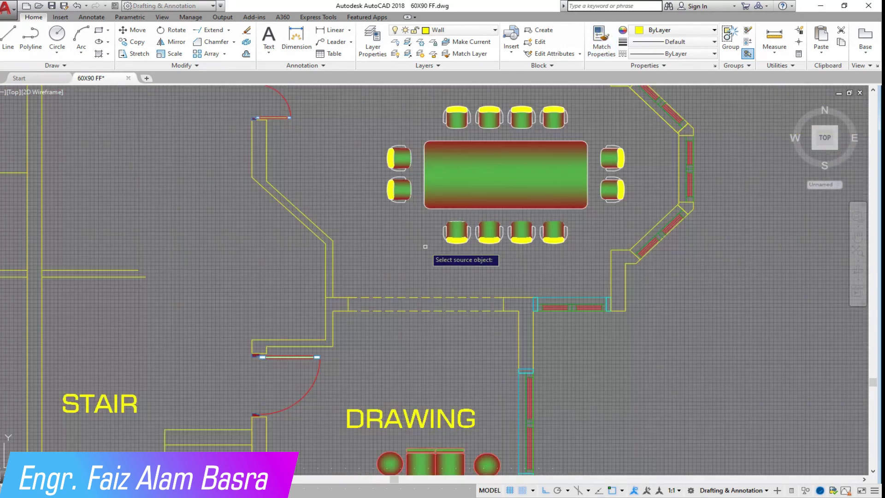
click(371, 157)
scroll(381, 248, down, 3)
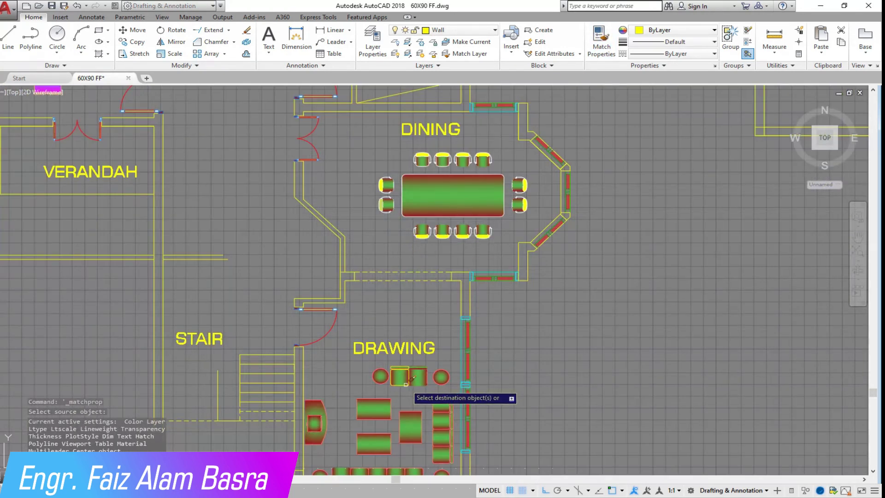
scroll(405, 364, up, 3)
click(405, 340)
scroll(424, 313, down, 3)
- Apply the same solid yellow fill to the four backrests of the sofa along the drawing room's window wall
scroll(484, 286, up, 5)
click(505, 269)
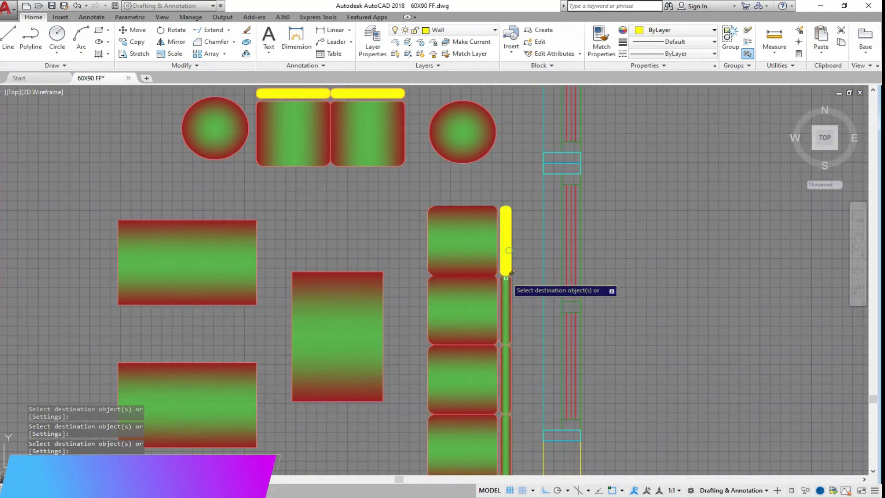
click(505, 295)
click(507, 367)
- Apply the matched yellow fill to the backrests of the five-seat sofa by the bay window and finish matching properties
scroll(512, 416, down, 3)
scroll(383, 335, up, 3)
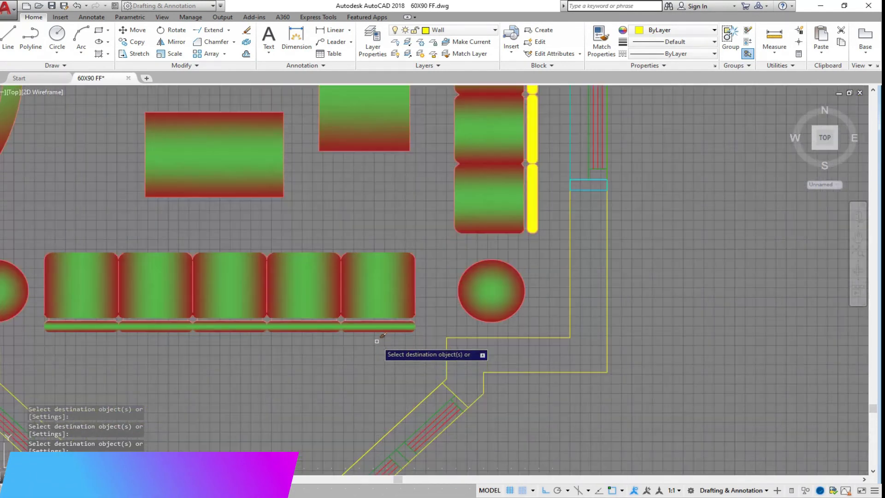
scroll(473, 359, down, 4)
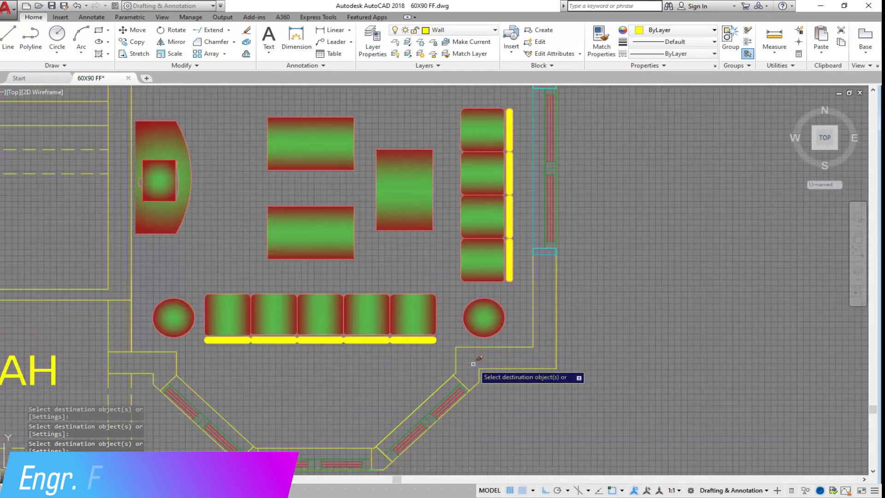
scroll(502, 336, down, 2)
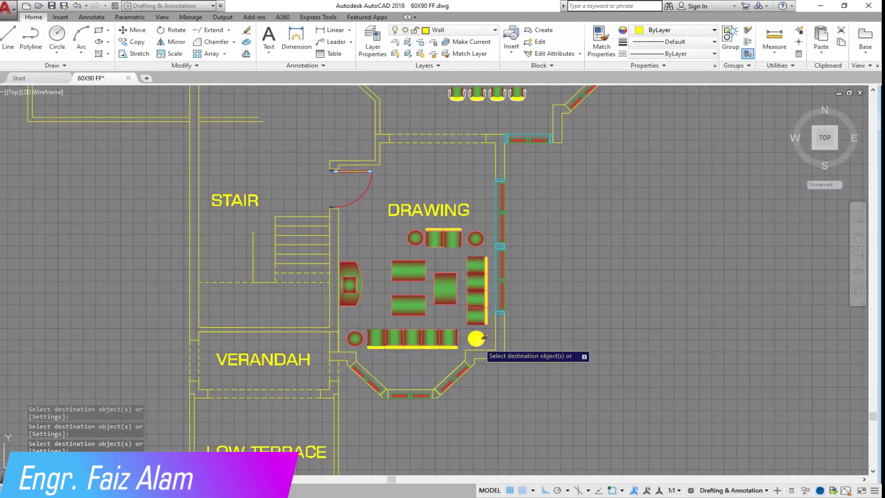
scroll(442, 337, down, 2)
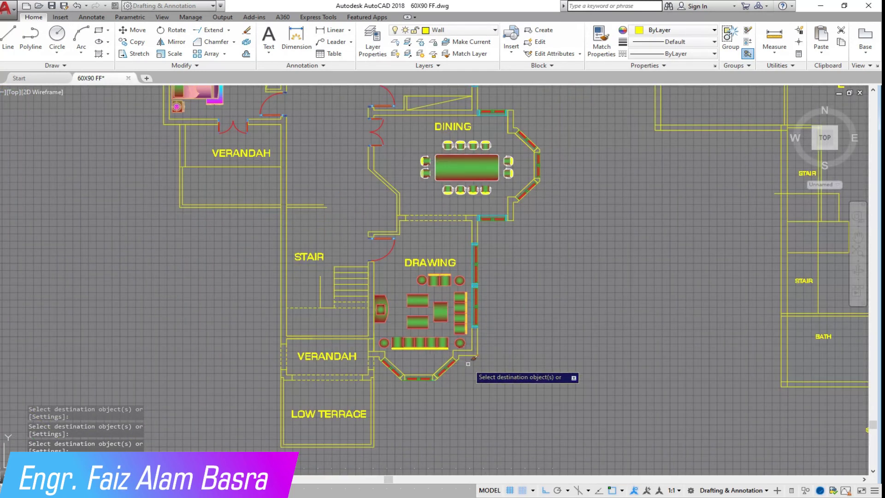
scroll(498, 362, up, 2)
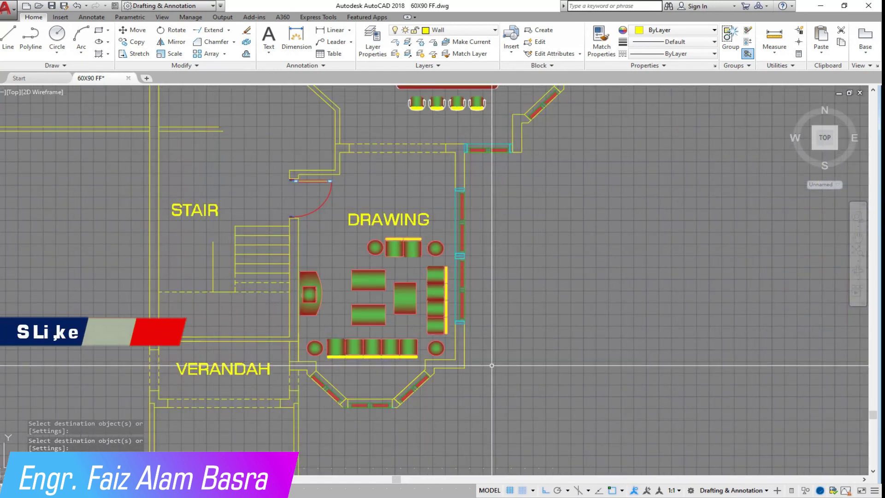
- Change the hatch of the right backrest on the two-seat sofa below DRAWING to the GR_INVCYL gradient pattern
scroll(499, 365, down, 3)
scroll(483, 178, up, 3)
scroll(483, 179, down, 1)
scroll(483, 179, down, 3)
scroll(440, 312, up, 4)
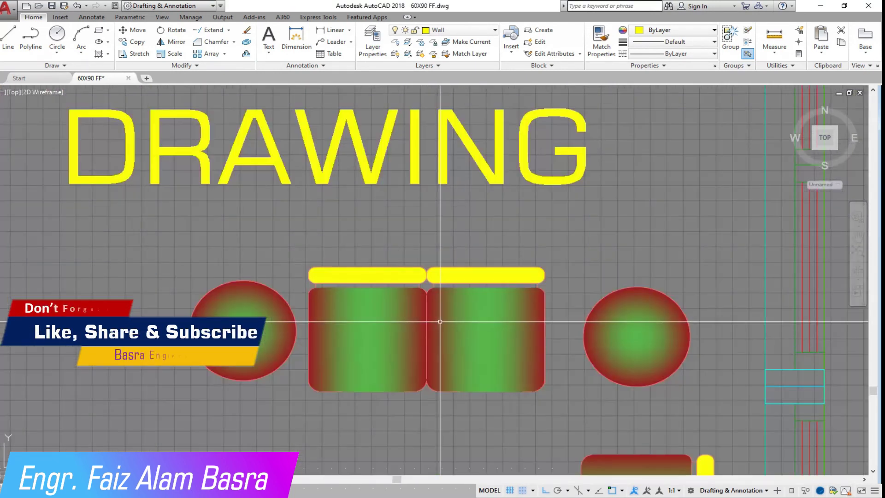
scroll(440, 311, up, 4)
scroll(419, 265, down, 2)
click(419, 265)
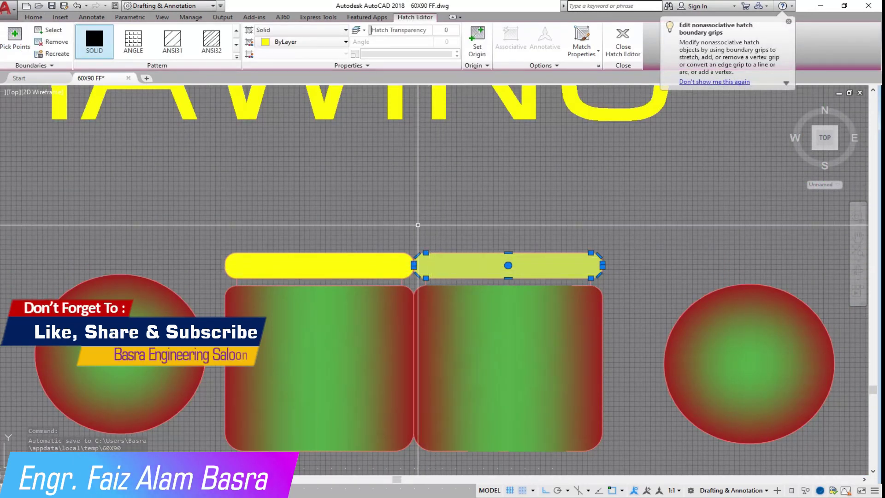
scroll(178, 51, down, 4)
click(179, 53)
scroll(202, 44, down, 3)
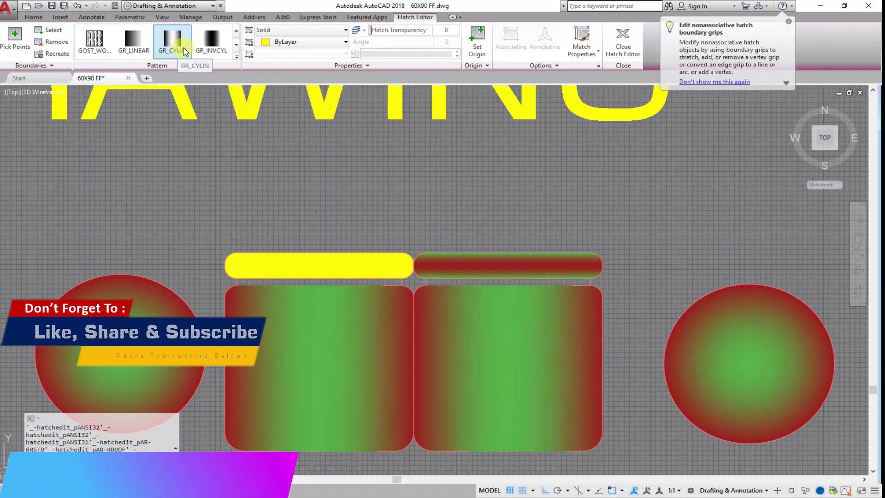
click(211, 40)
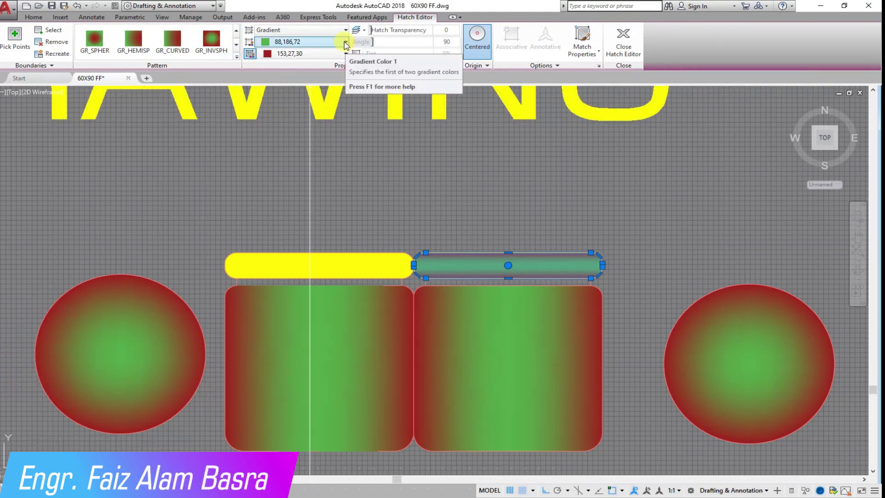
- Set the first gradient colour of the right backrest's hatch to yellow and finish editing the hatch
click(346, 42)
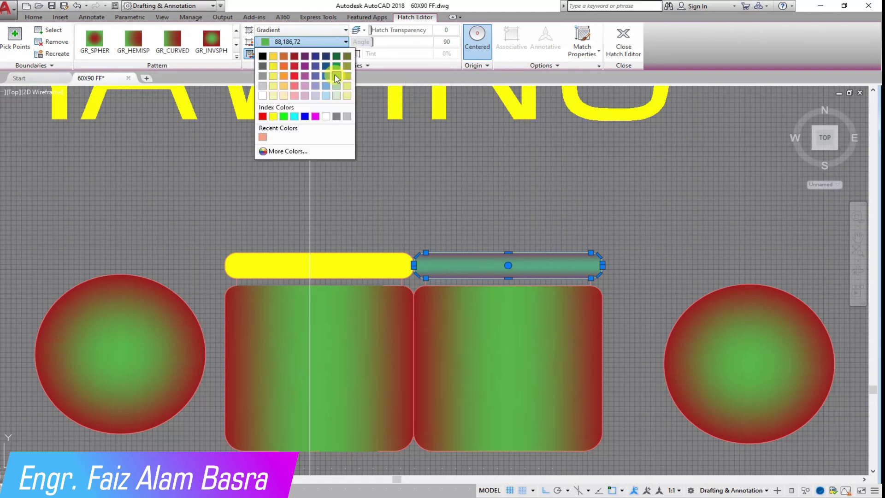
click(273, 116)
key(Return)
scroll(413, 272, down, 5)
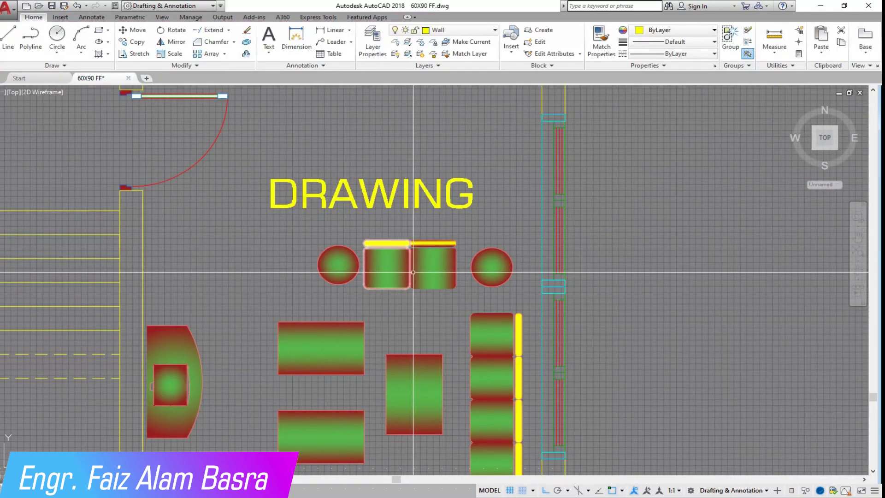
scroll(428, 255, up, 2)
scroll(424, 251, up, 5)
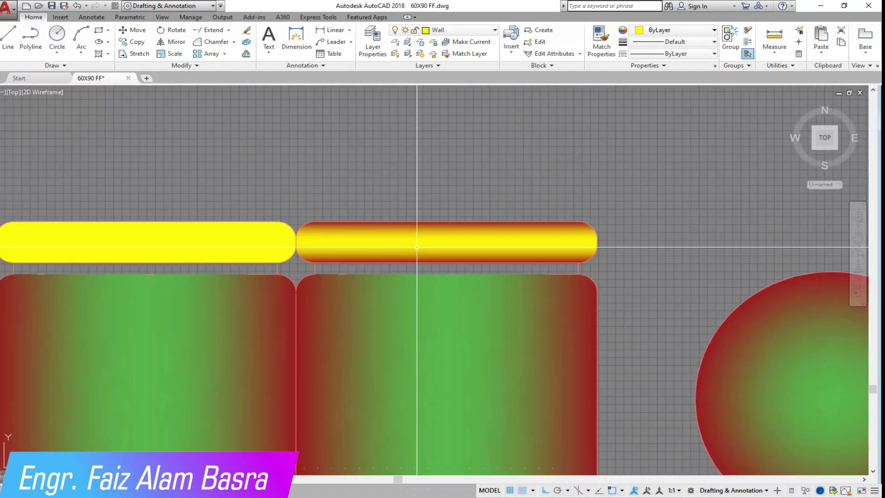
- Match the yellow gradient fill from the right backrest to the left backrest of the two-seat sofa below DRAWING
scroll(438, 243, down, 3)
click(601, 41)
click(436, 240)
click(370, 244)
right_click(381, 205)
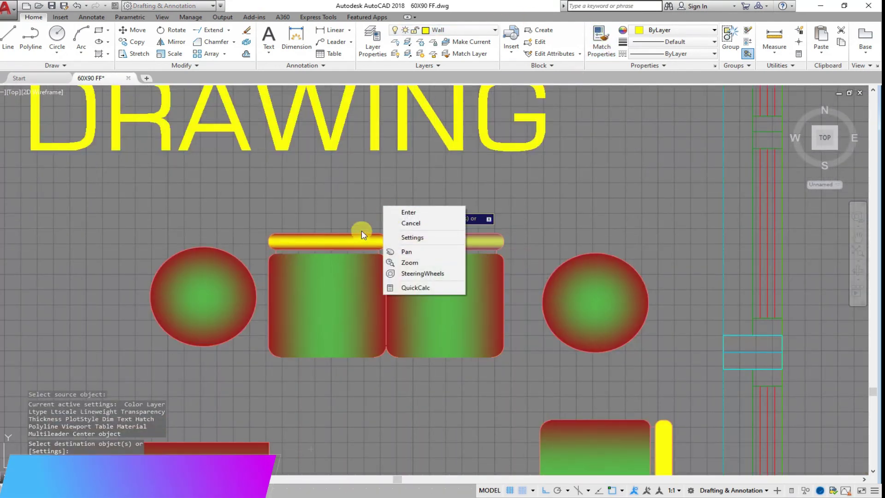
click(395, 212)
- Try the GR_CYLIN gradient pattern on the left backrest of the two-seat sofa
click(347, 238)
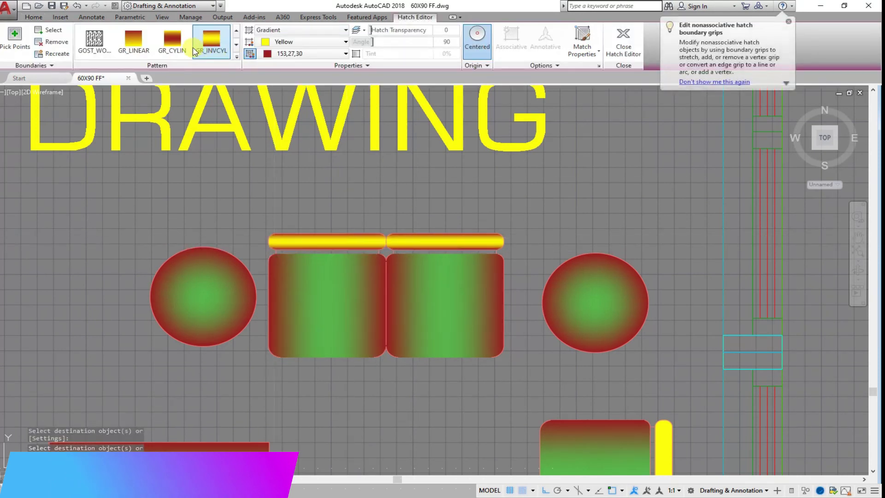
click(173, 41)
scroll(338, 239, down, 5)
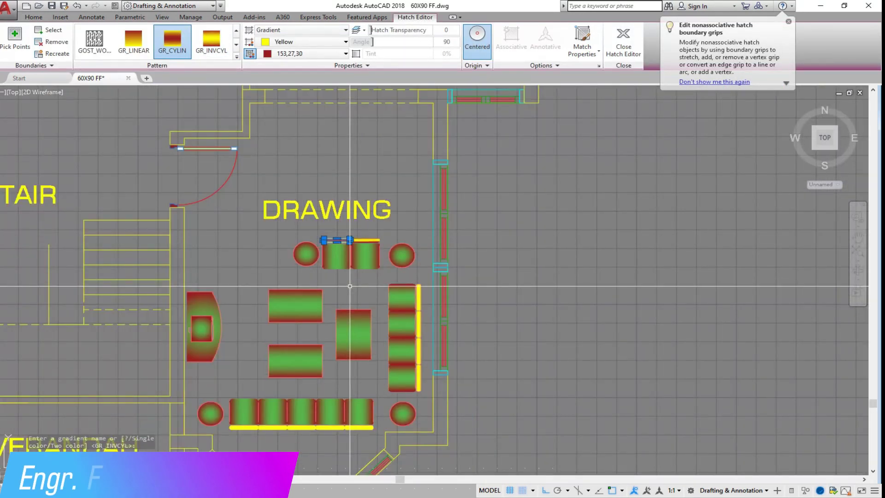
key(Escape)
scroll(333, 294, down, 4)
scroll(288, 351, up, 5)
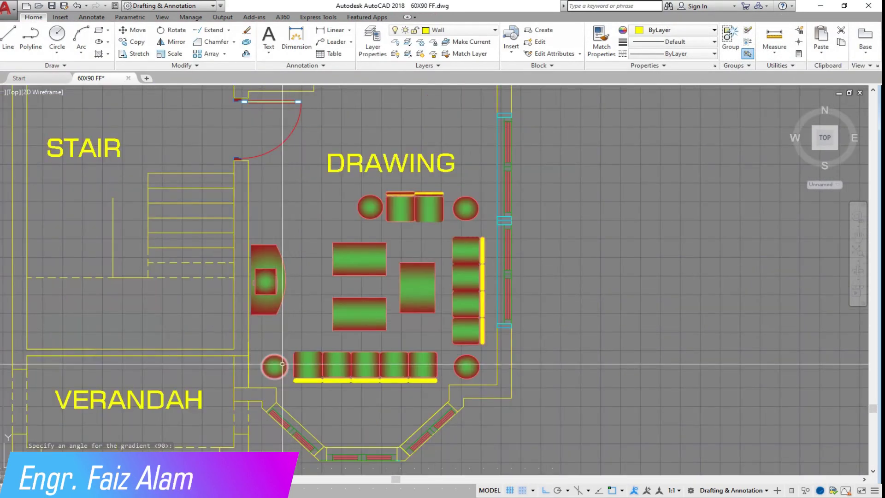
- Match the right backrest's gradient onto the left backrest of the two-seat sofa again
scroll(428, 189, up, 6)
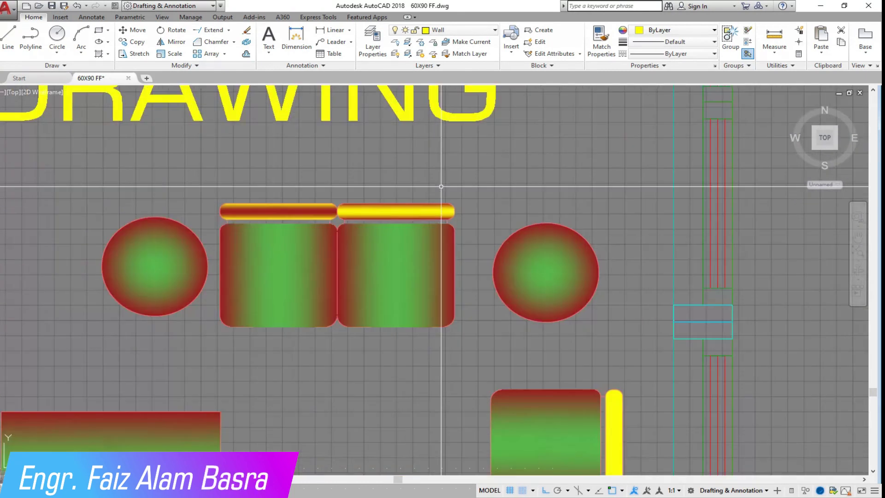
click(601, 41)
click(435, 230)
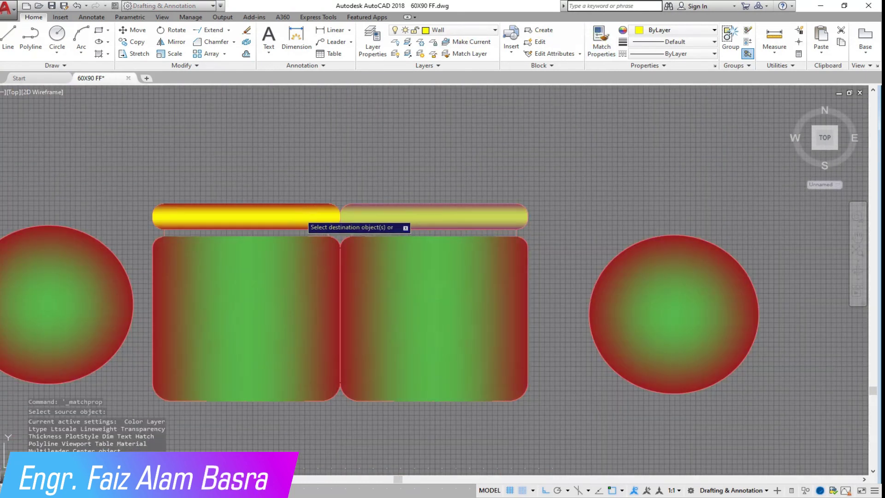
- Apply the matched yellow gradient to the five backrests of the sofa by the bay window
scroll(375, 187, down, 5)
scroll(474, 251, up, 4)
click(230, 302)
click(288, 302)
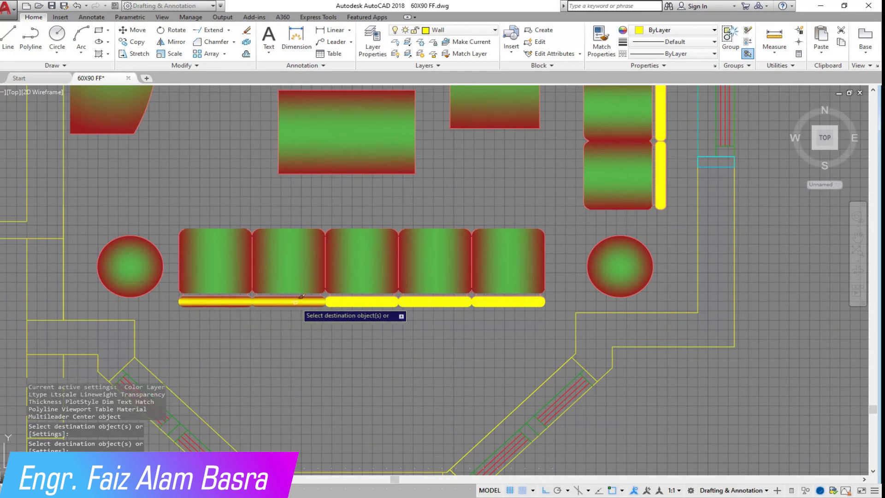
click(362, 302)
scroll(495, 299, down, 3)
- Apply the gradient to the lowest backrest of the window-wall sofa and set its gradient angle to 0
scroll(525, 276, up, 7)
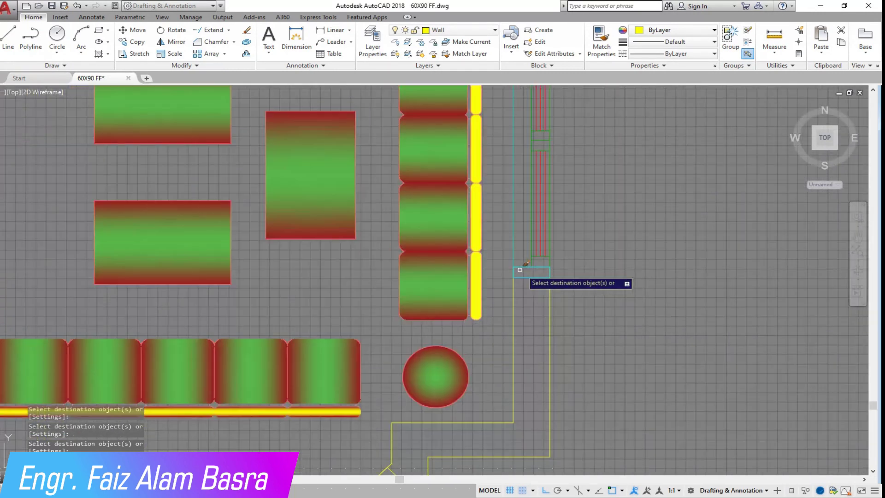
click(456, 278)
right_click(456, 277)
click(471, 284)
click(454, 290)
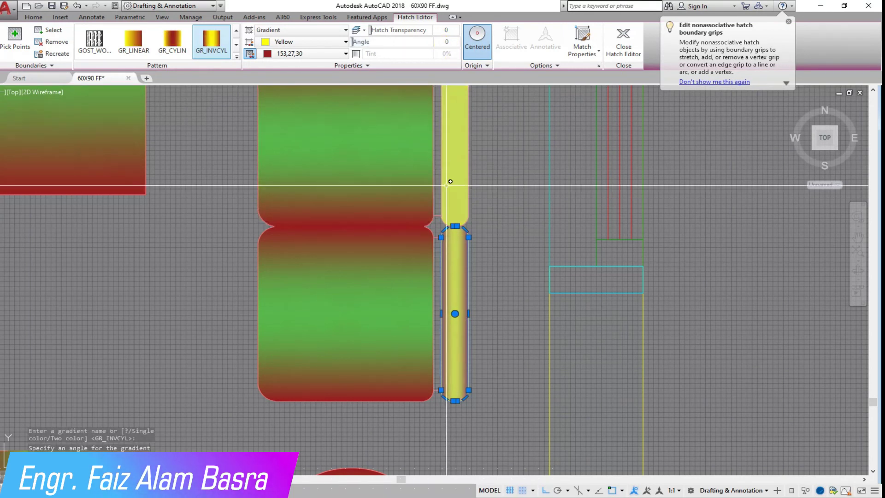
key(Escape)
- Match the lowest backrest's gradient to the other backrests of the four-seat sofa along the window wall
scroll(464, 260, down, 4)
click(587, 55)
click(461, 279)
click(465, 142)
click(463, 104)
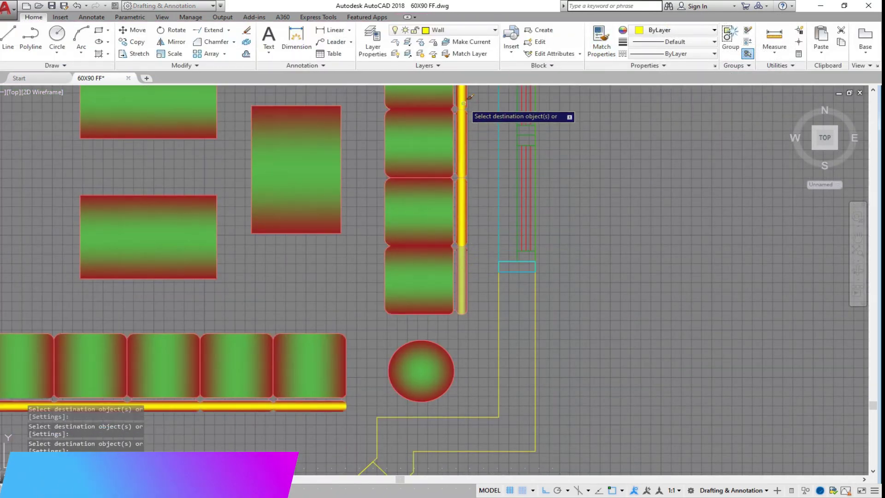
- Apply the matched yellow gradient to the small rectangle on the curved unit by the stair wall and finish matching
scroll(461, 275, down, 5)
scroll(376, 302, up, 5)
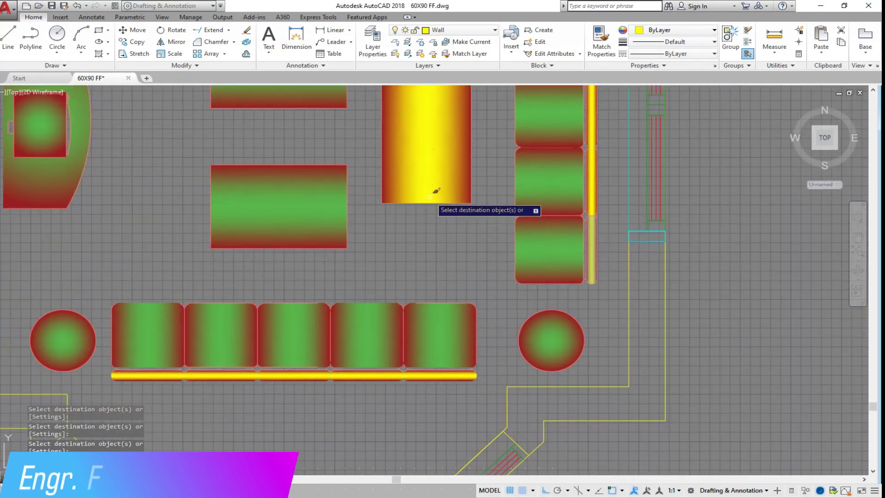
scroll(442, 281, down, 4)
scroll(427, 213, up, 2)
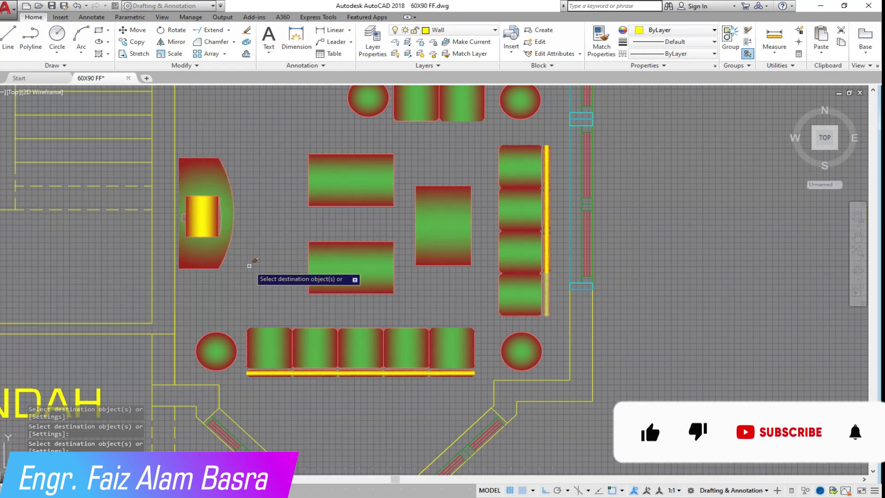
scroll(295, 289, down, 4)
- Delete the two short leftover wall lines above the STAIR label
scroll(251, 337, down, 4)
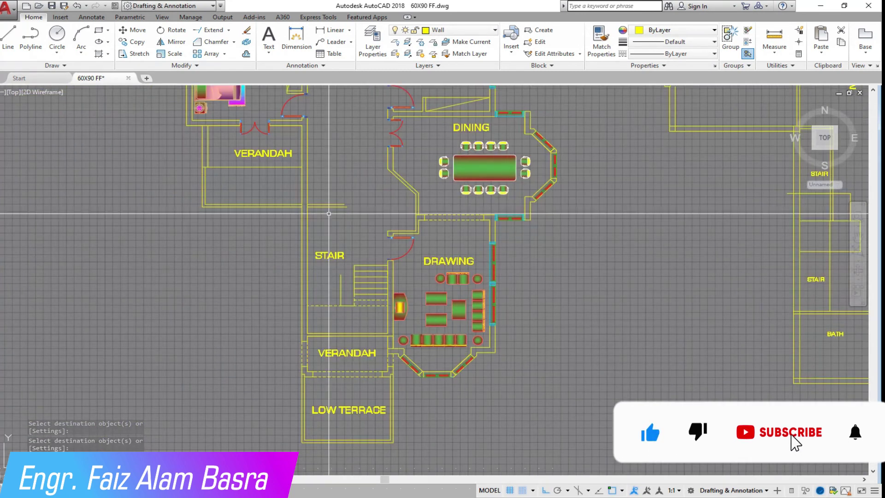
scroll(380, 249, up, 6)
click(380, 249)
click(346, 200)
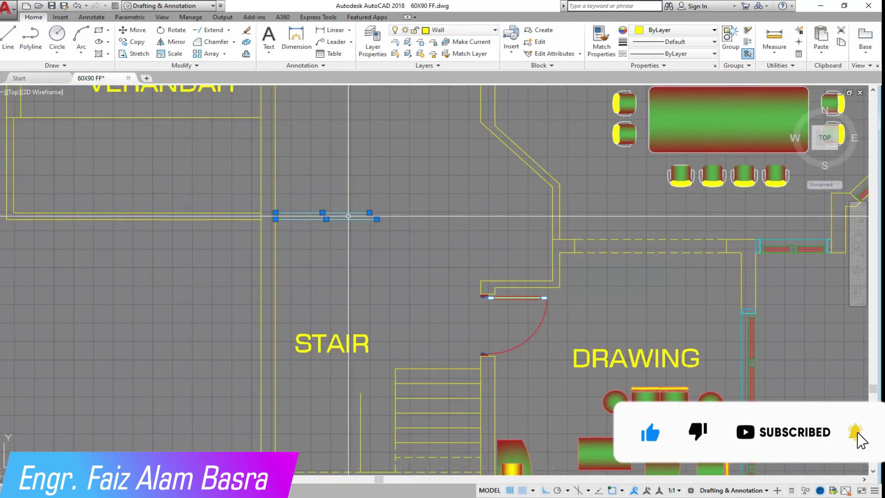
- Mirror the six lower treads of the right stair flight to the left flight about the stair's vertical centre line
scroll(339, 268, down, 4)
scroll(339, 268, up, 5)
scroll(339, 268, up, 4)
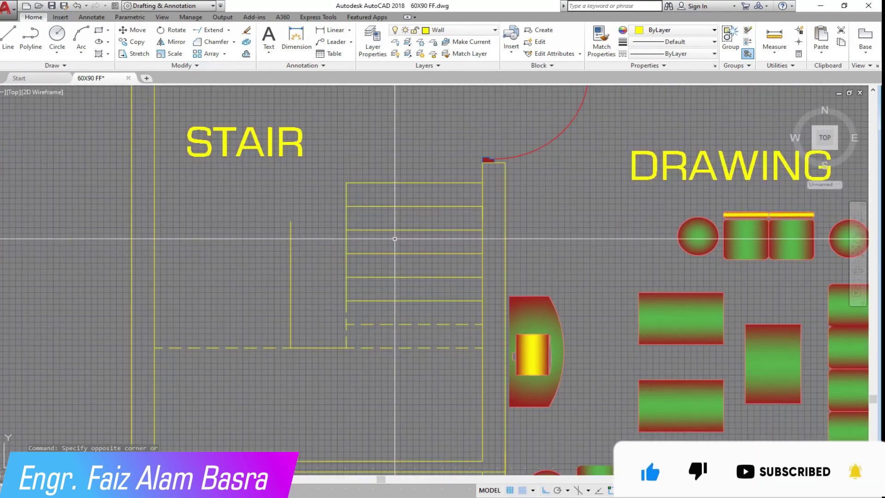
click(177, 42)
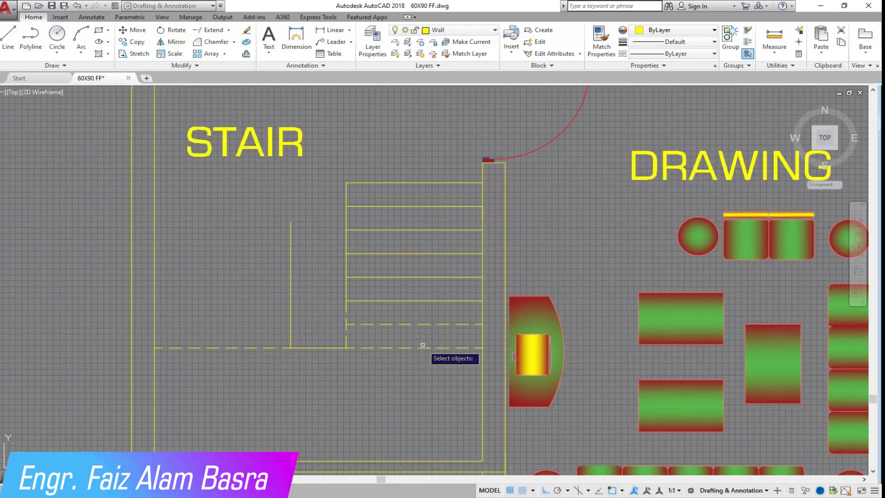
click(422, 346)
click(404, 223)
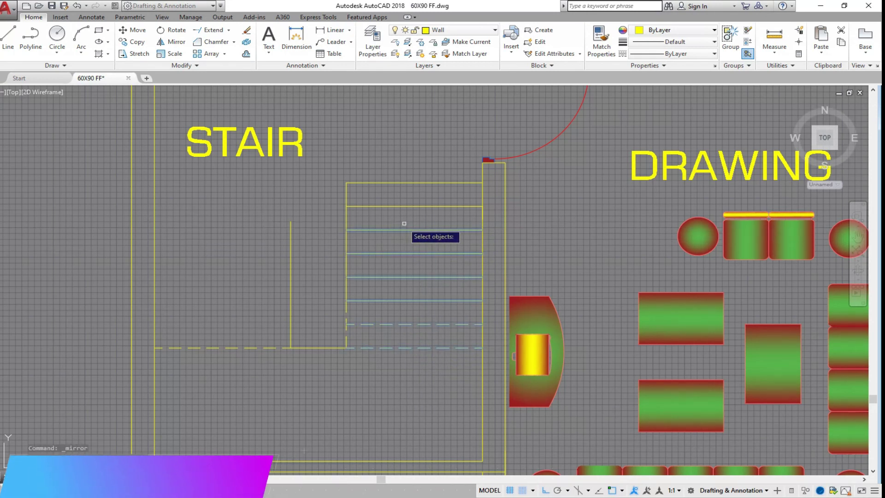
key(Return)
click(318, 348)
click(318, 233)
key(Return)
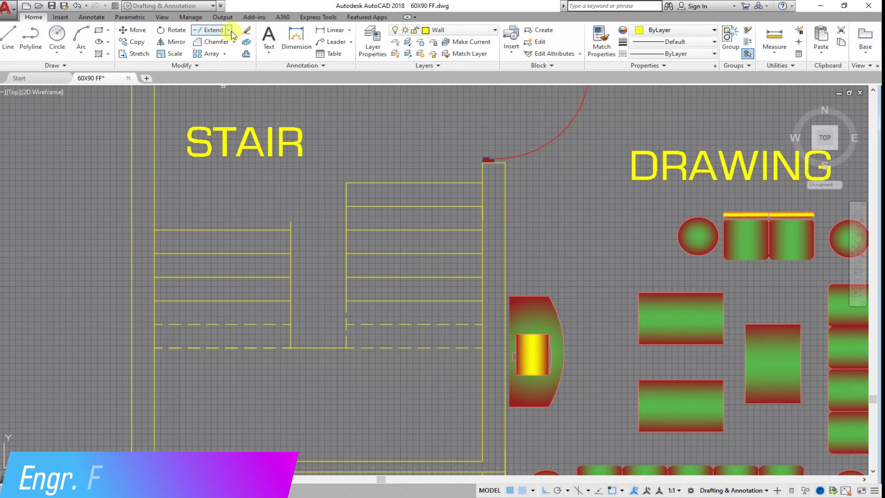
- Trim the end of the left flight's vertical edge line that projects above the top mirrored tread
click(199, 49)
right_click(279, 204)
click(301, 223)
click(279, 211)
right_click(306, 215)
click(317, 224)
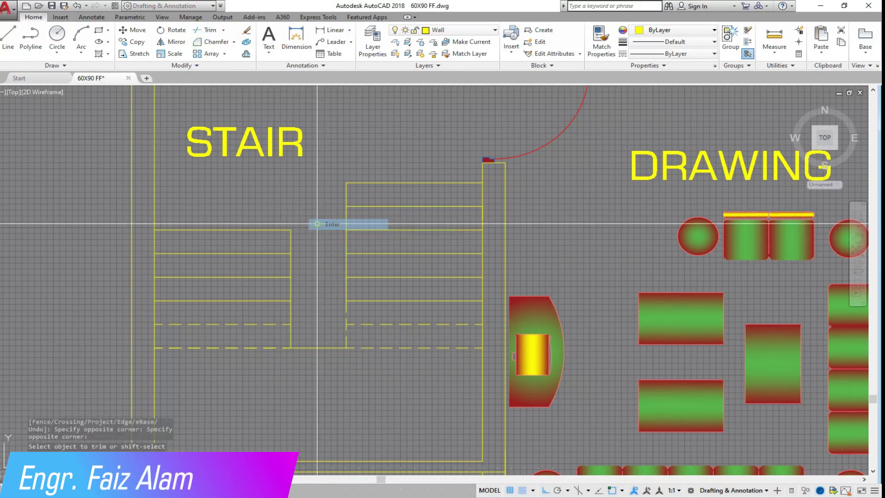
- Match the dashed line style to the left flight's solid treads and its vertical edge line
click(597, 37)
click(276, 348)
click(306, 326)
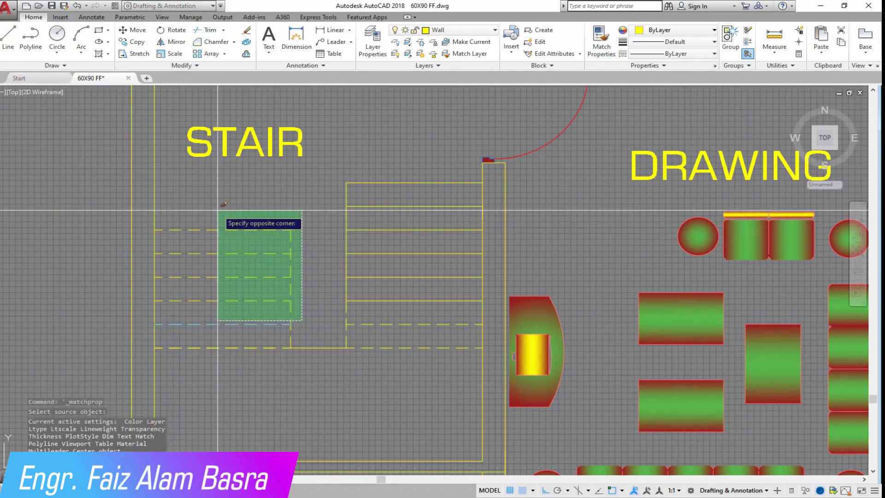
click(217, 217)
right_click(316, 336)
click(325, 336)
- Match the top tread's solid line style to the dashed lower treads of the right flight and save the drawing
key(Return)
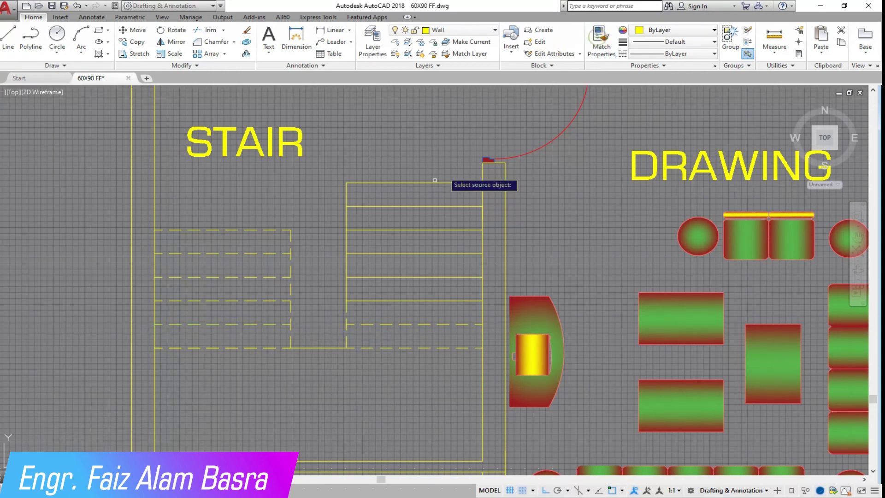
click(421, 182)
right_click(314, 311)
click(319, 318)
scroll(355, 254, down, 2)
scroll(304, 300, up, 2)
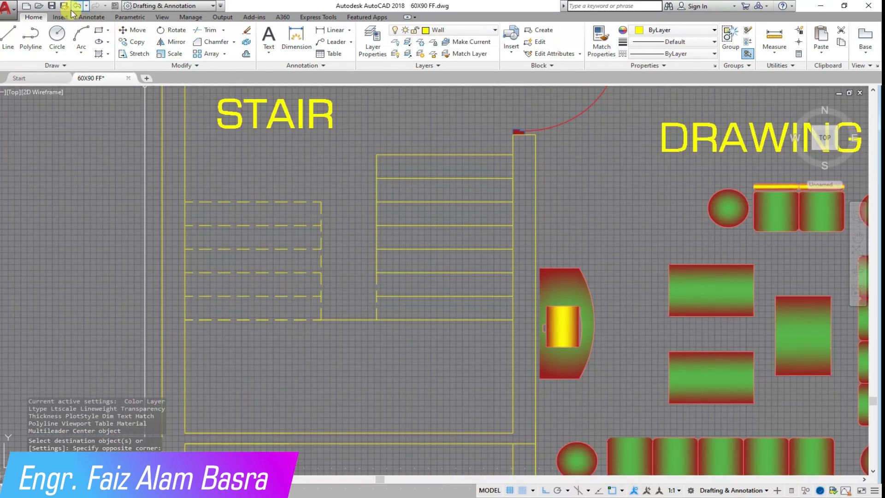
click(52, 6)
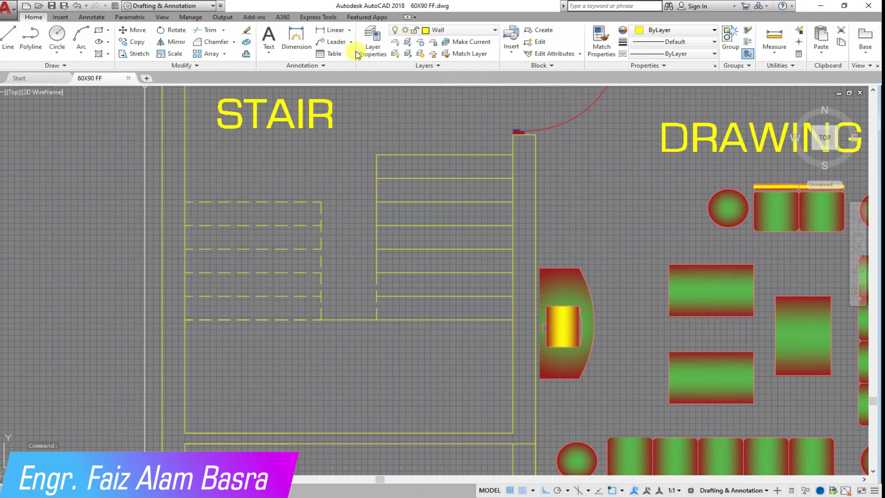
- Start a multileader with the maximum leader points set to 4
click(350, 43)
click(341, 61)
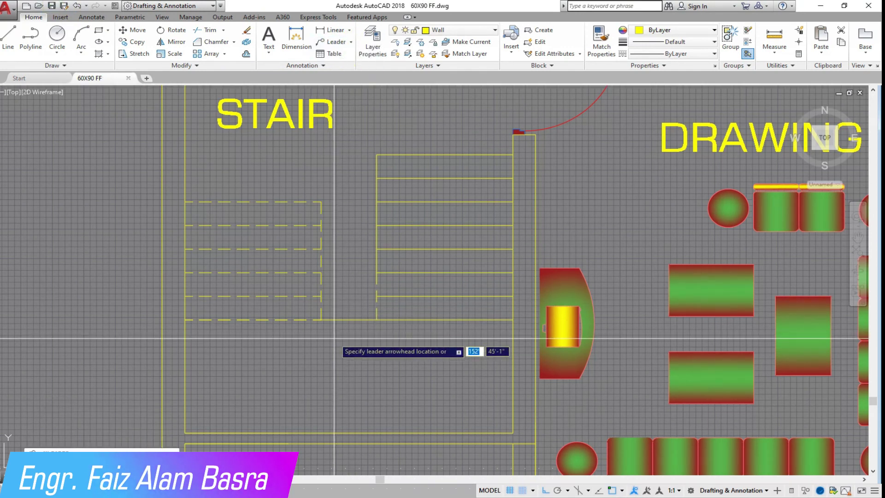
key(Down)
click(369, 394)
text(4)
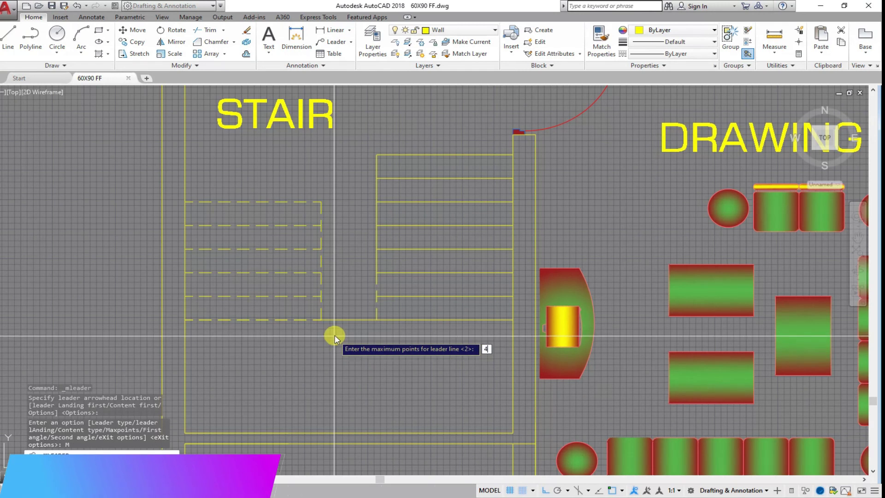
key(Return)
click(374, 420)
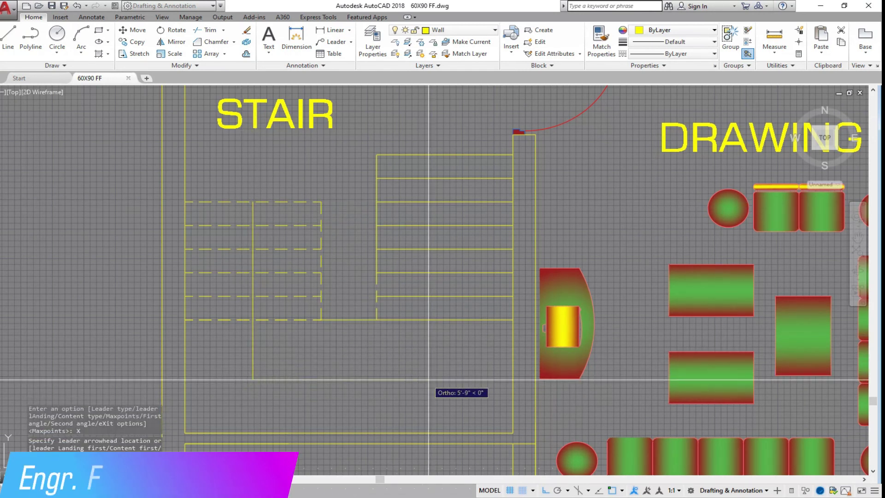
- Draw the leader from the left flight around the landing and up past the right flight, with the text UP
click(443, 379)
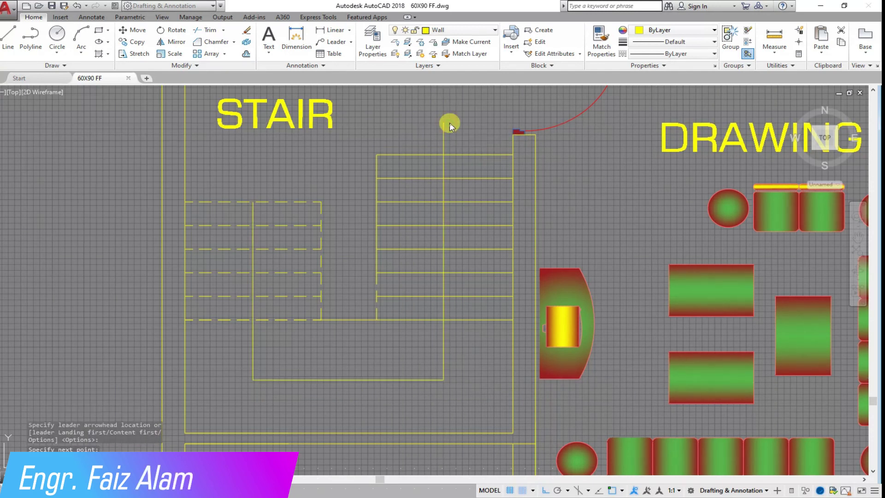
click(449, 129)
key(Return)
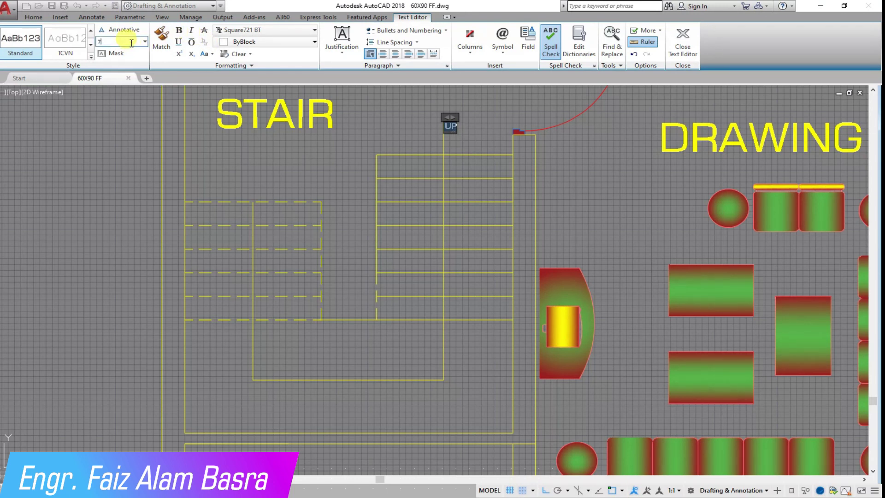
- Set the UP text height to 7" and finish editing the text
click(131, 42)
text(7)
key(Return)
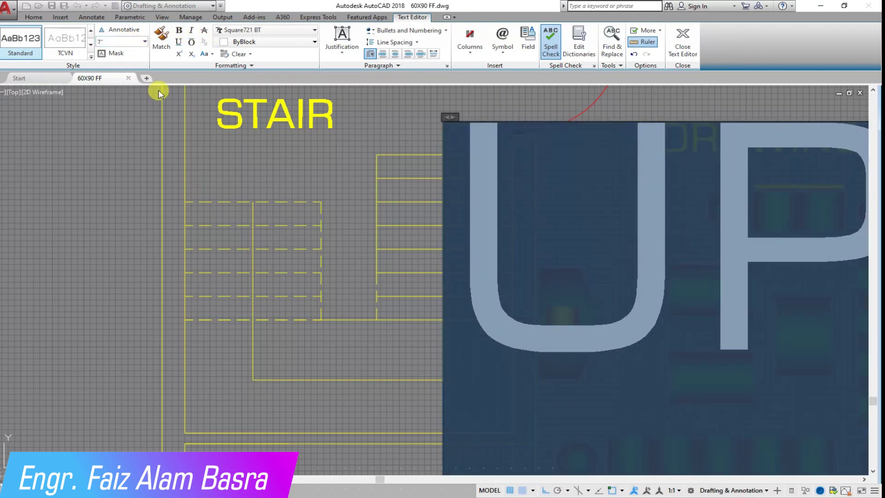
click(225, 156)
- Try to match the STAIR label's properties to the UP leader, and open the STAIR text for editing
scroll(265, 185, down, 4)
scroll(309, 164, up, 4)
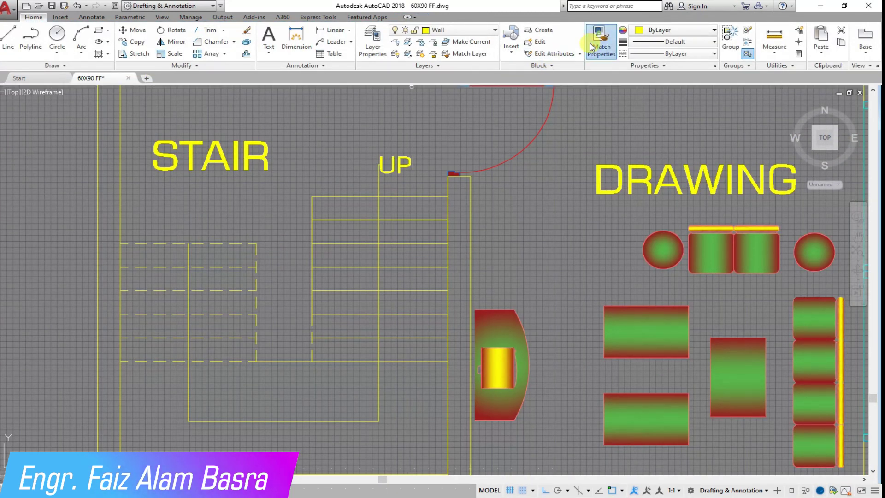
click(252, 160)
click(397, 140)
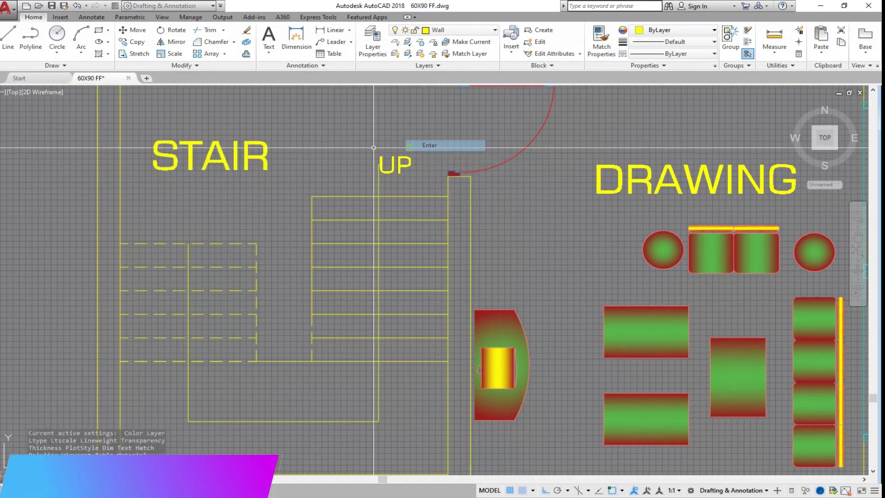
click(246, 140)
click(245, 140)
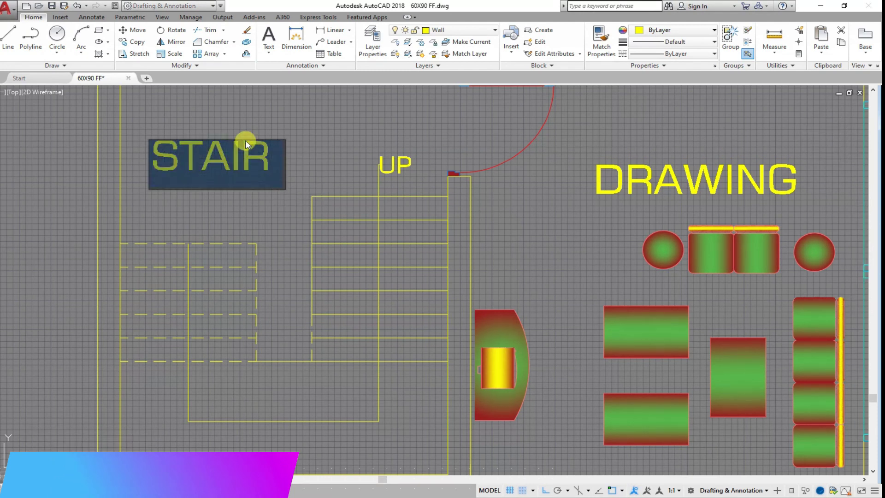
click(272, 135)
key(Escape)
- Set the UP leader's arrowhead size to 7"
click(391, 163)
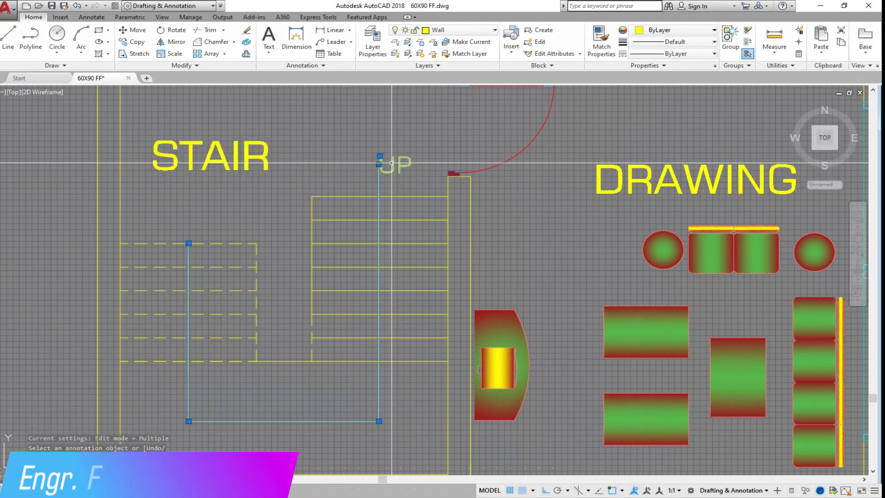
click(114, 6)
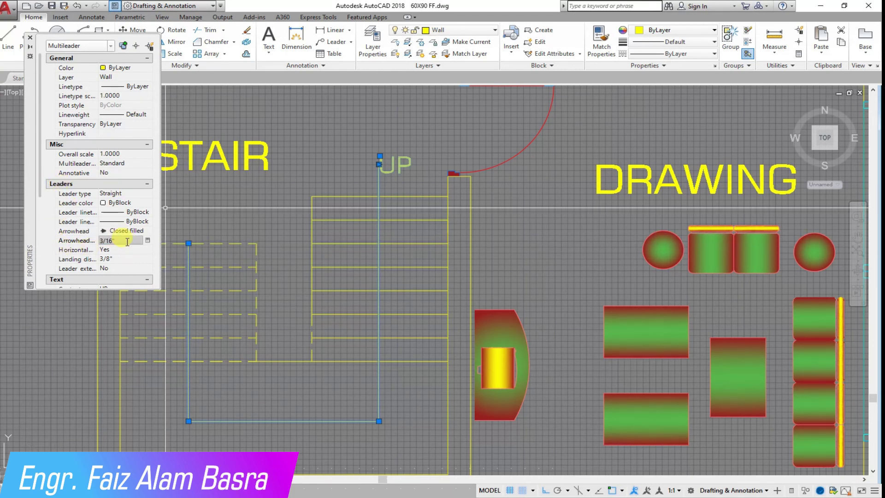
text(7)
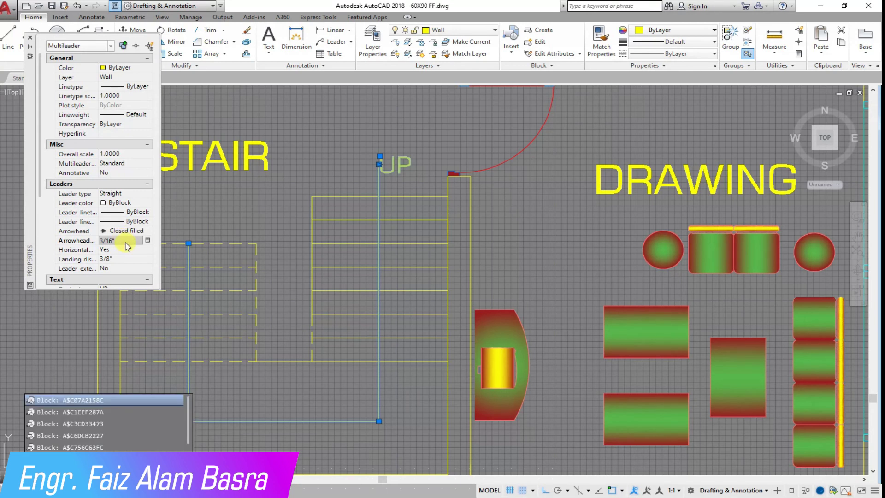
click(130, 240)
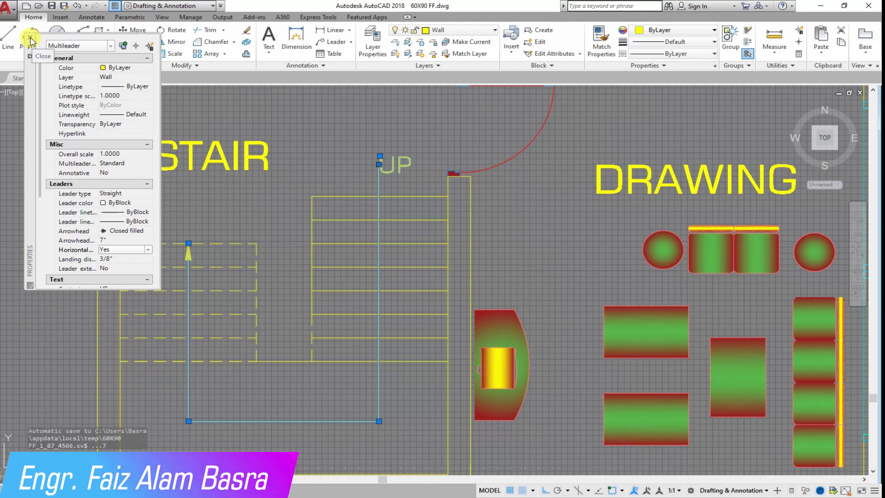
- Set the UP leader's text height to 1' and enlarge its arrowhead, then deselect the leader
scroll(105, 227, down, 5)
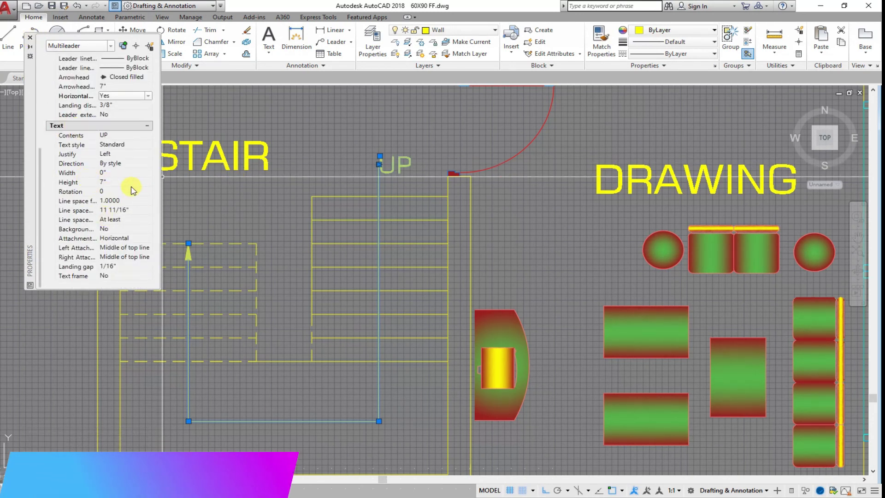
click(130, 184)
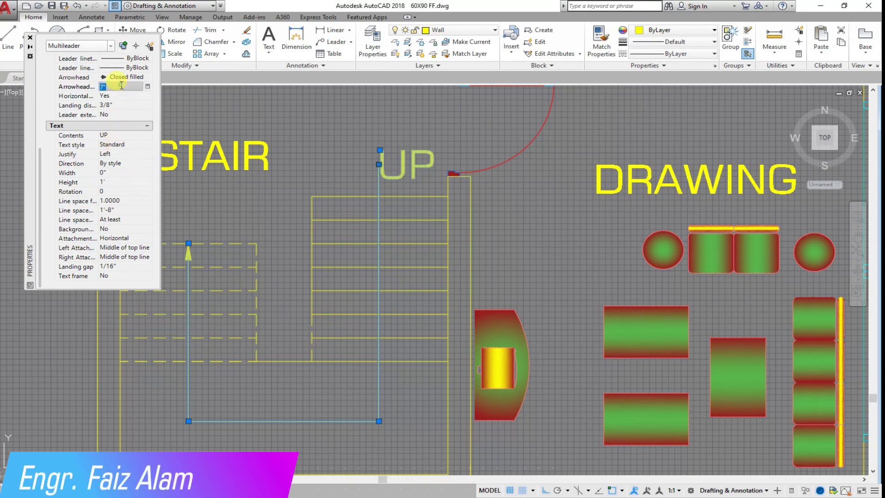
click(30, 37)
key(Escape)
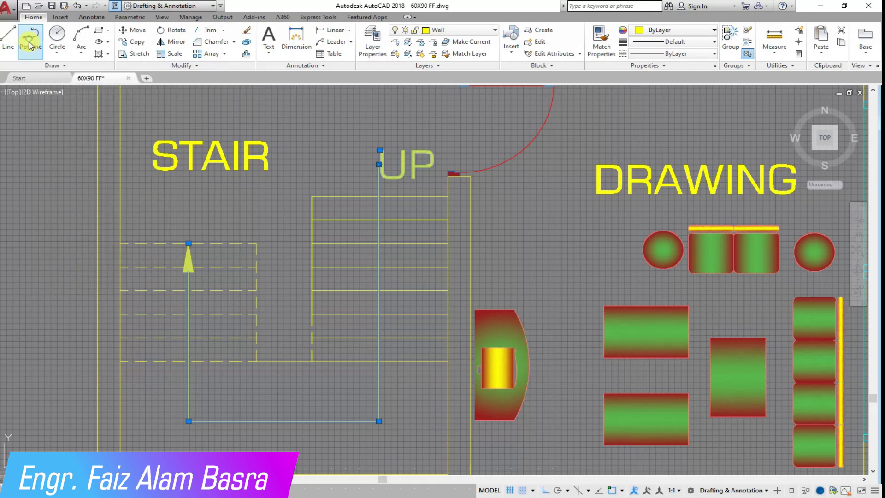
- Review the finished stair, the surrounding rooms and the title text of the first floor plan
scroll(277, 209, down, 3)
scroll(277, 209, up, 2)
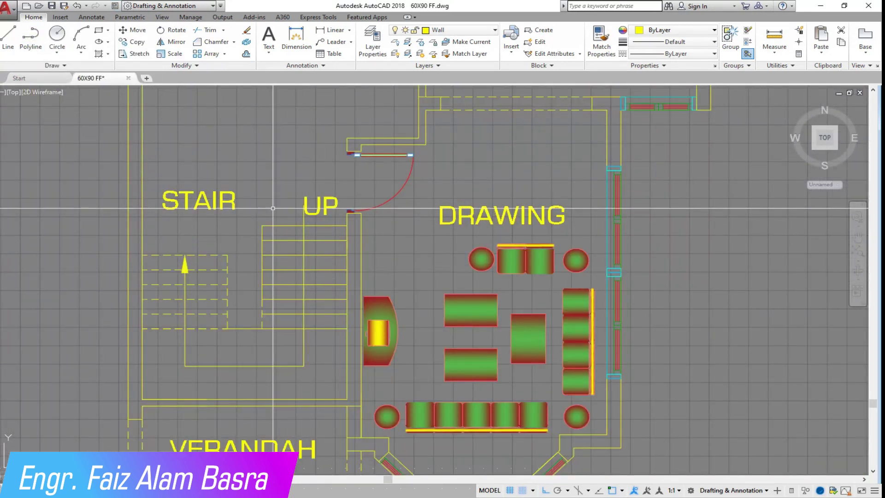
scroll(319, 225, down, 5)
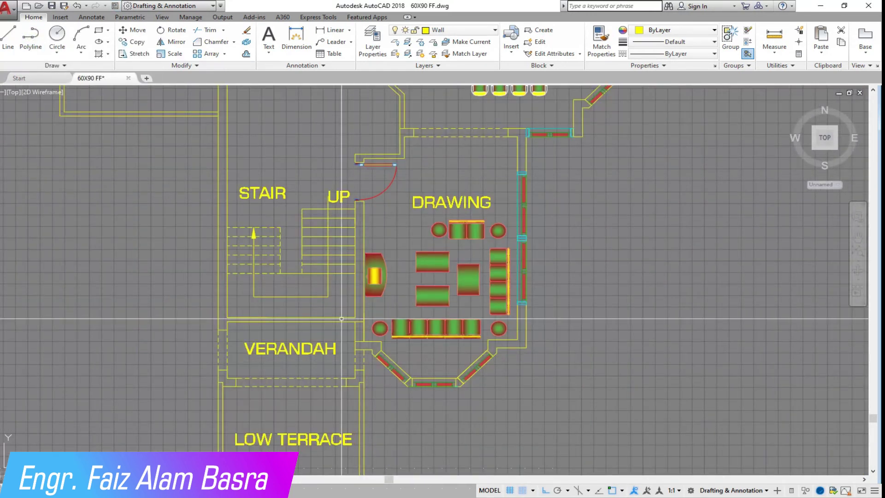
double_click(318, 352)
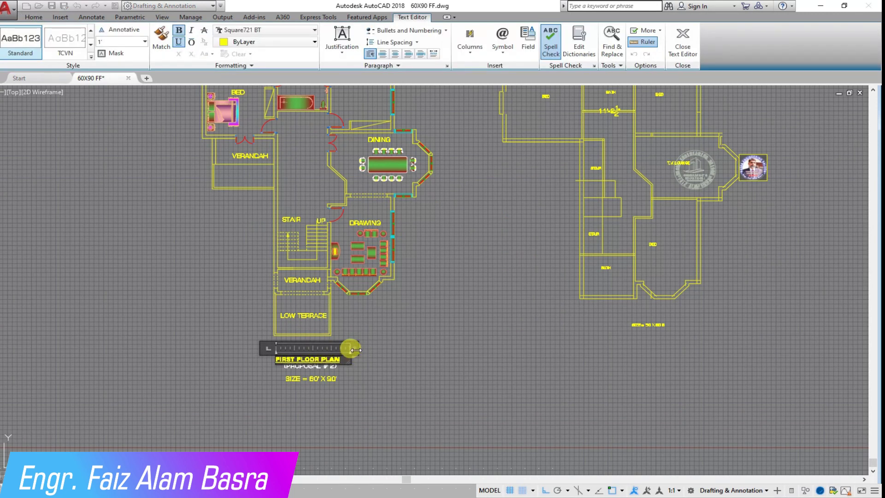
key(Escape)
scroll(283, 198, up, 5)
scroll(283, 198, down, 1)
scroll(284, 198, up, 1)
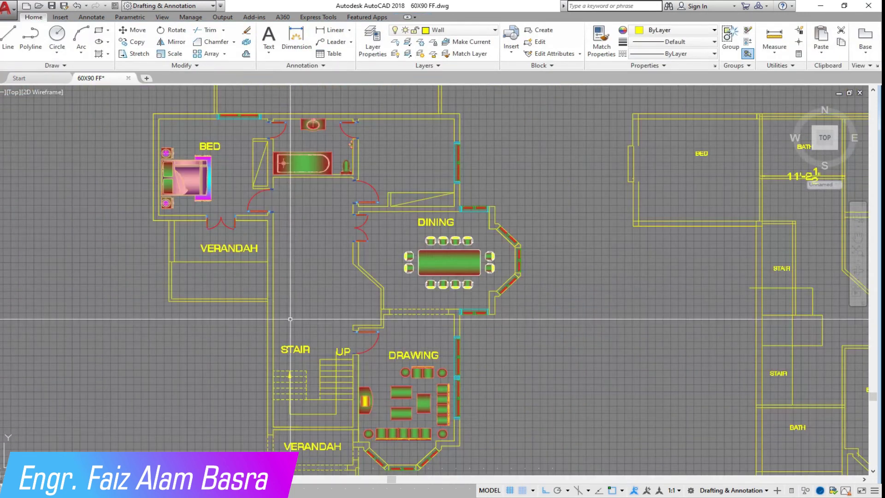
scroll(336, 410, up, 5)
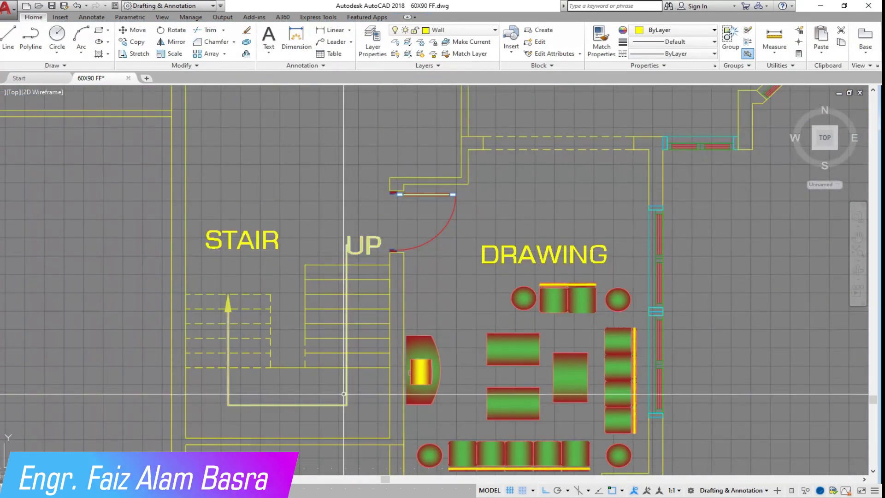
- Move the STAIR label straight down to sit just above the dashed left flight
click(140, 35)
click(263, 263)
click(244, 235)
right_click(245, 234)
click(310, 157)
click(304, 192)
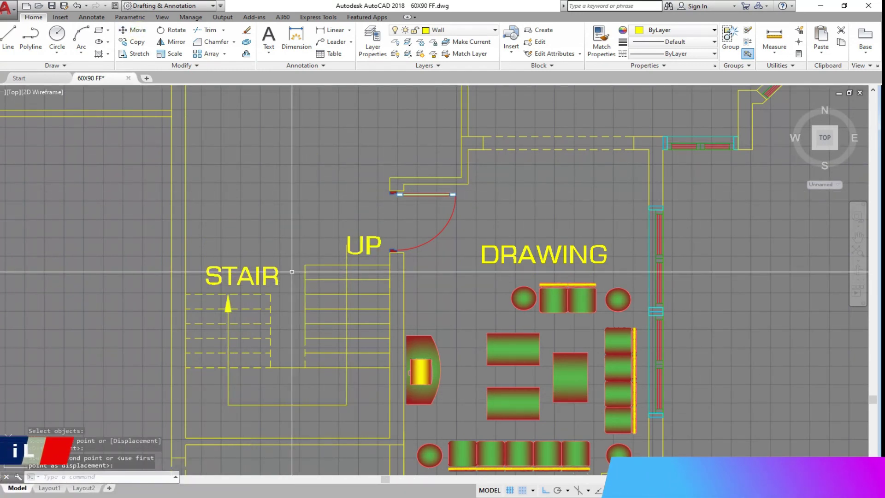
- Start copying the window beside the toilet in the furnished ground floor's BATH, with its base point on the inner wall face
scroll(291, 272, down, 5)
scroll(324, 309, up, 3)
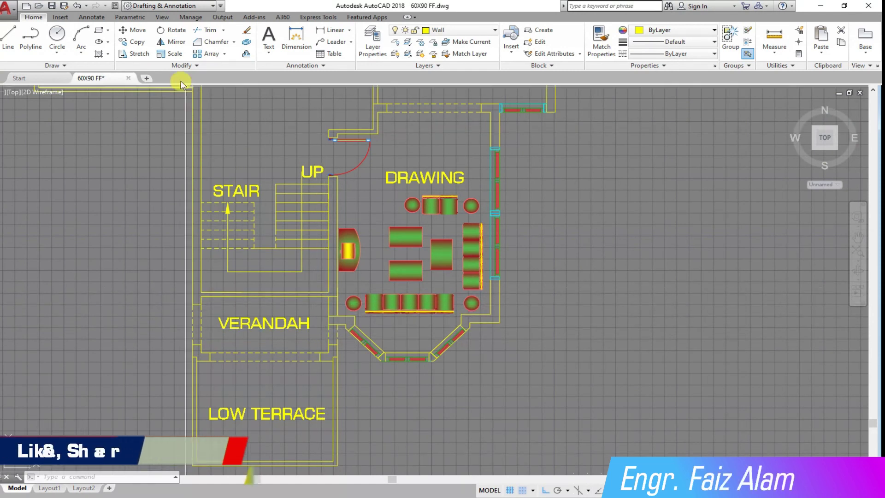
click(134, 41)
scroll(322, 272, down, 4)
scroll(268, 191, down, 4)
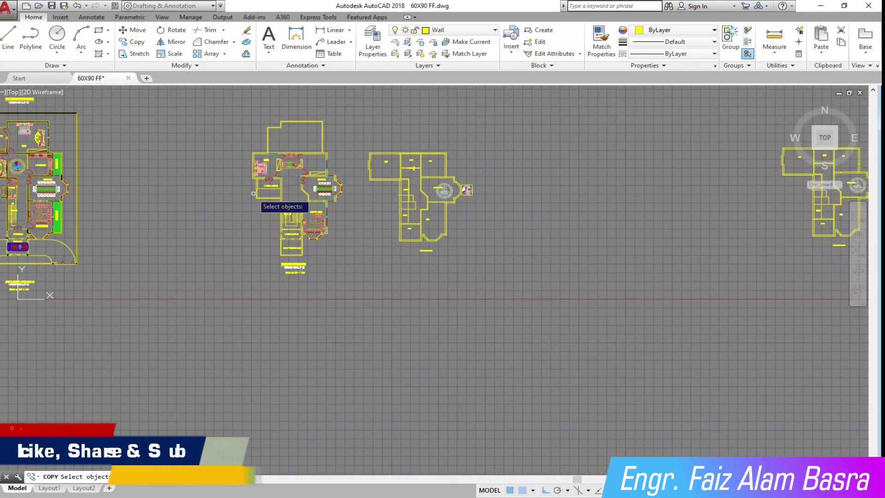
scroll(302, 194, up, 6)
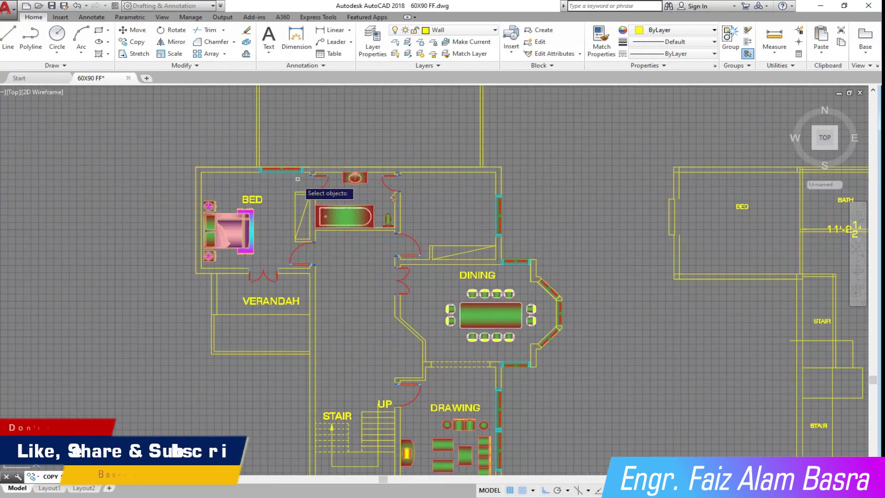
scroll(358, 196, down, 2)
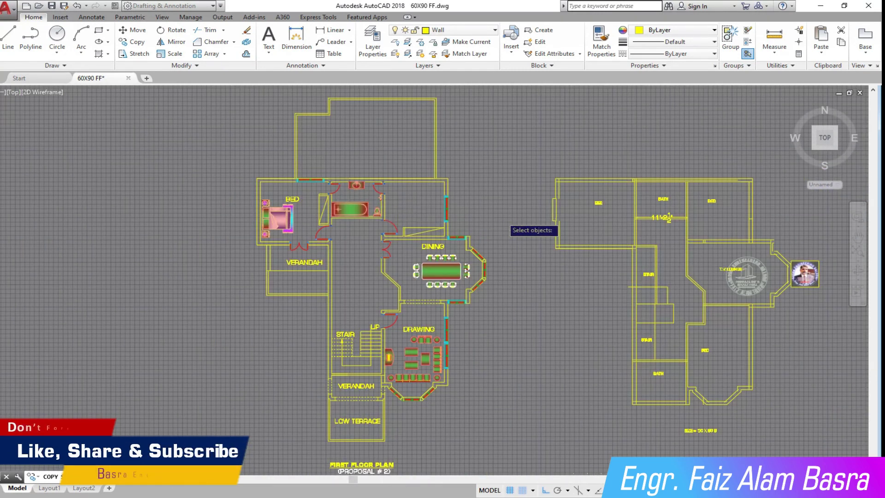
scroll(493, 216, down, 2)
scroll(158, 198, up, 8)
click(136, 218)
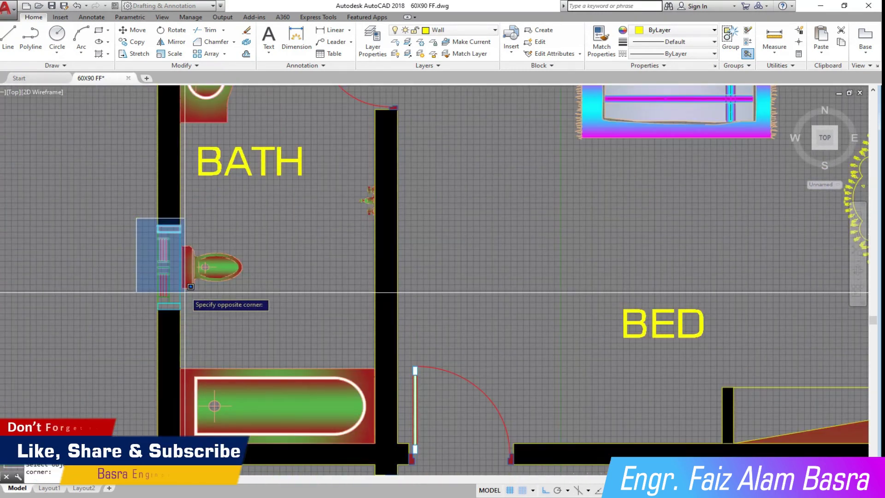
click(184, 314)
click(180, 267)
- Turn Ortho off and place the window copy in the empty space outside the first floor verandah's outer wall
scroll(139, 258, down, 5)
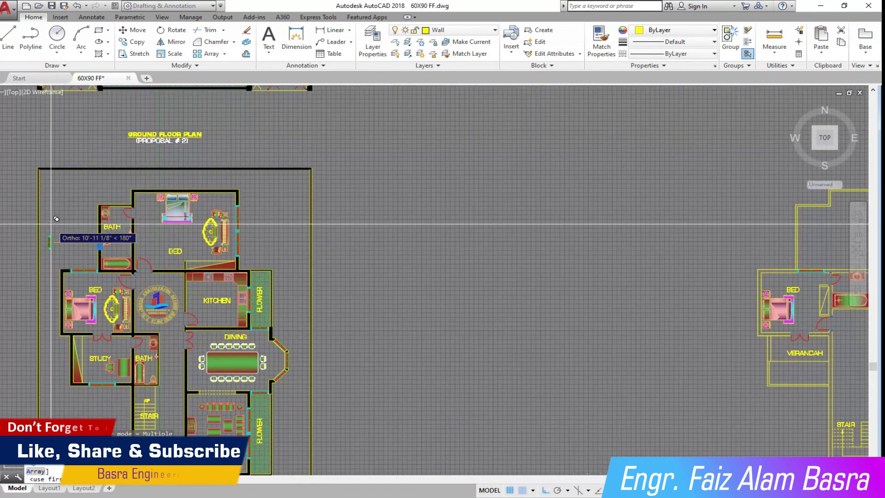
scroll(461, 300, up, 4)
scroll(518, 283, down, 2)
scroll(365, 290, up, 6)
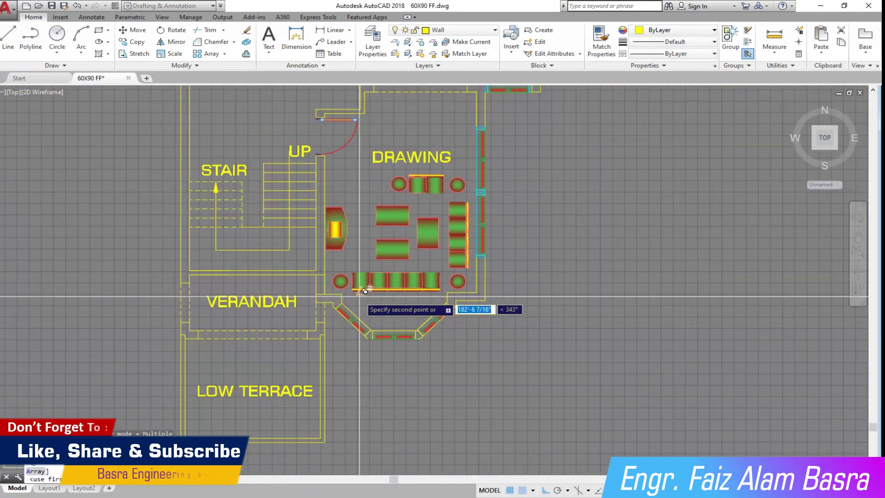
scroll(270, 292, up, 4)
scroll(259, 268, down, 4)
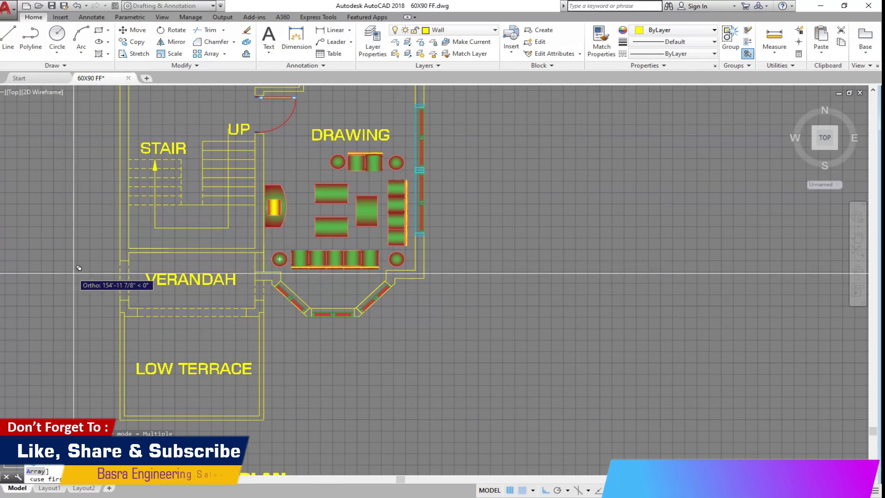
click(545, 491)
scroll(179, 260, up, 4)
scroll(323, 266, down, 2)
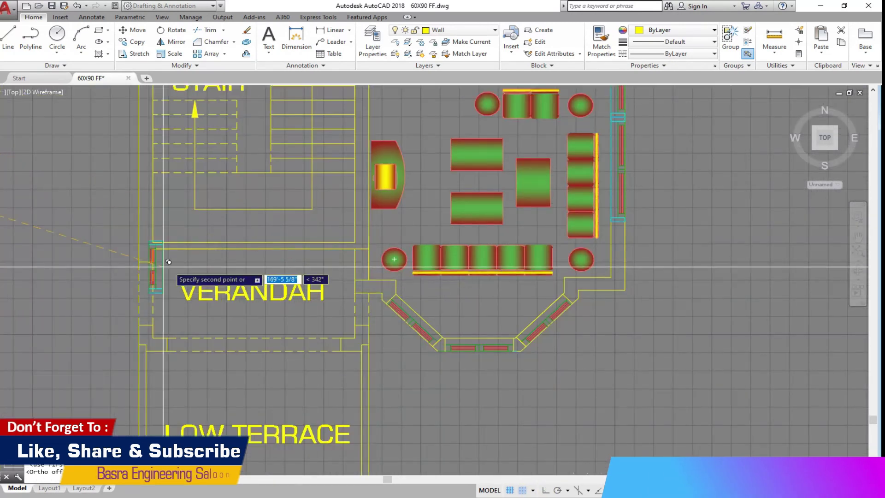
click(87, 249)
key(Escape)
- Try to shorten the loose window copy by stretching its upper end downward by eye
scroll(64, 260, up, 2)
scroll(68, 258, up, 2)
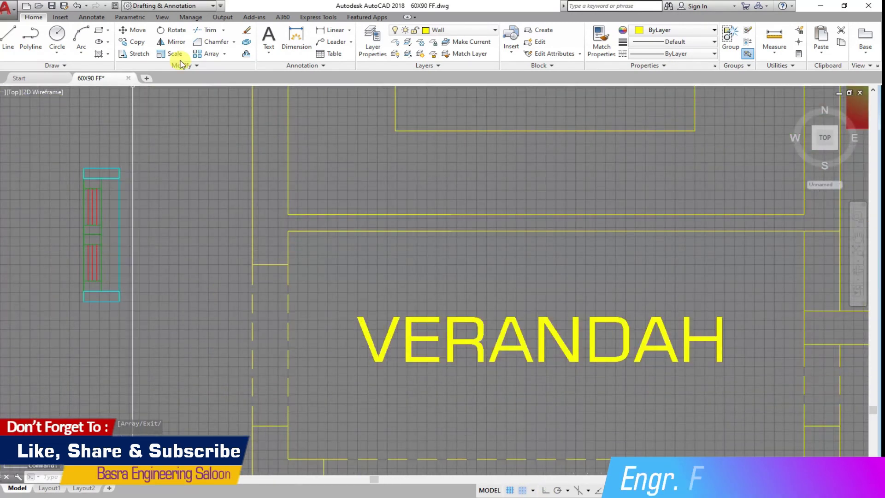
click(144, 54)
click(150, 191)
click(59, 139)
key(Return)
click(166, 154)
click(166, 165)
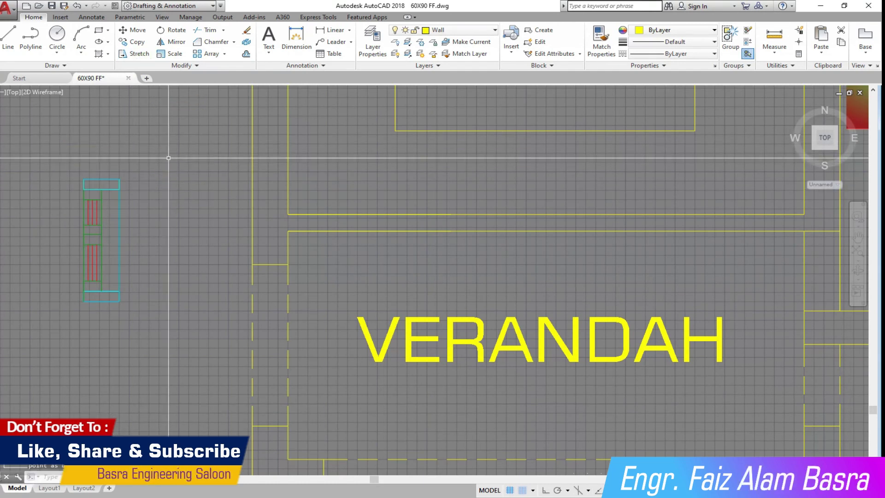
click(65, 140)
key(Return)
click(177, 153)
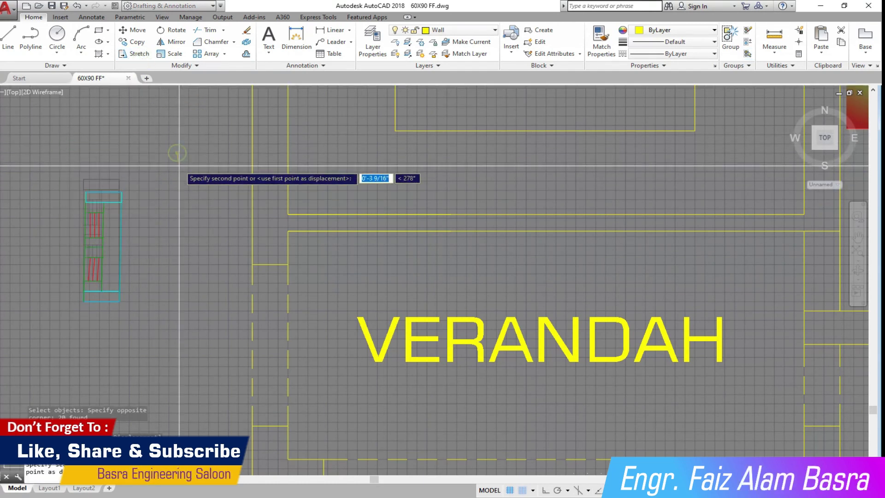
key(Escape)
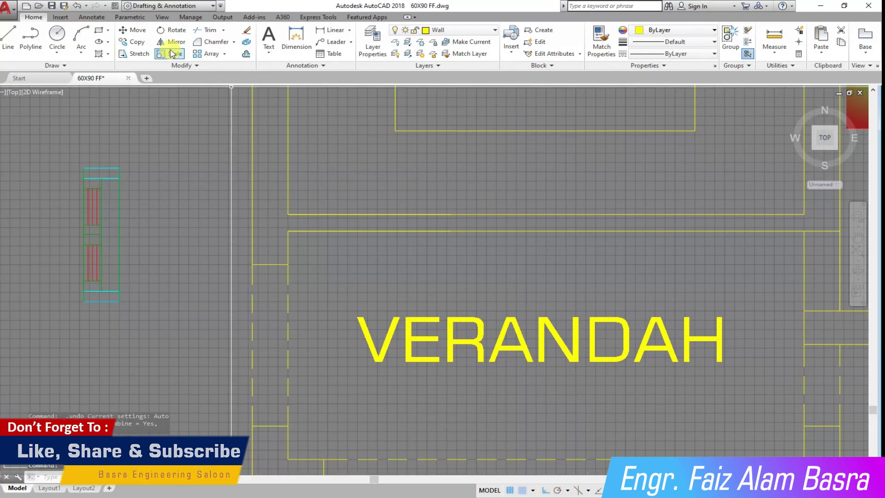
- Stretch the loose window's upper end and upper pane 3" downward, shortening the lower pane
click(134, 53)
click(192, 257)
click(63, 135)
key(Return)
click(165, 165)
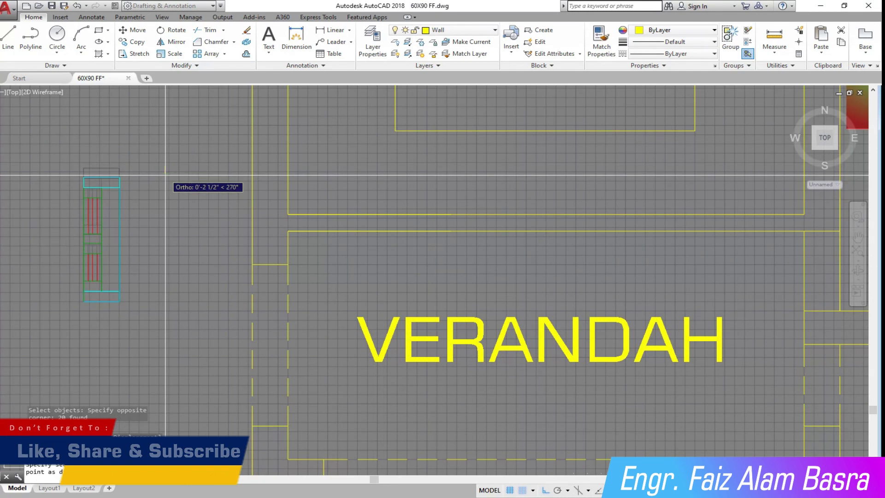
text(3)
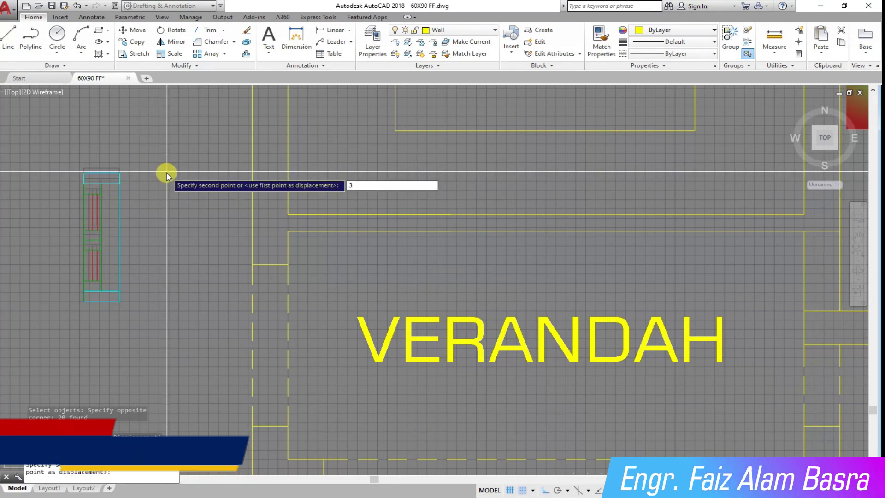
key(Return)
- Stretch only the loose window's upper end another 3" downward, shortening the upper pane
click(139, 54)
click(154, 207)
click(57, 145)
key(Return)
click(168, 167)
text(3)
key(Return)
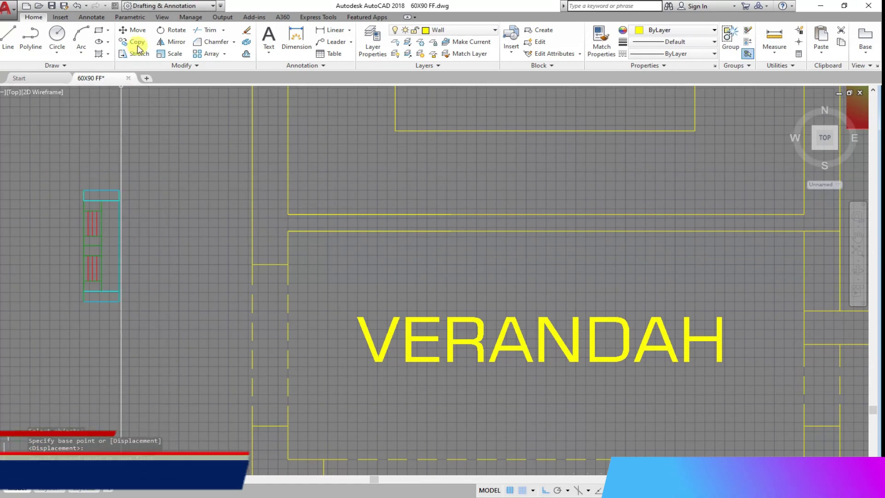
- Copy the shortened window by its lower corner into the wall between the verandah and the drawing room, above the wall return
click(137, 41)
click(175, 330)
click(48, 153)
key(Return)
click(83, 302)
scroll(127, 293, down, 2)
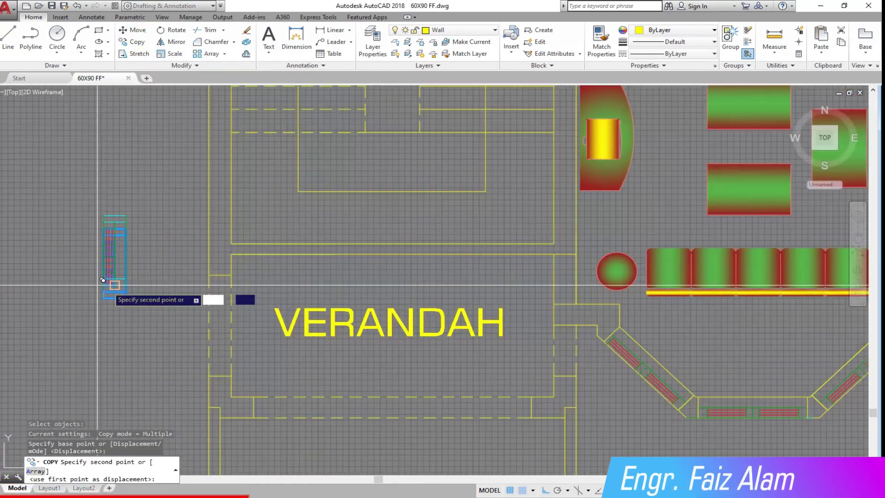
middle_drag(427, 305, 215, 290)
scroll(369, 290, up, 2)
click(299, 286)
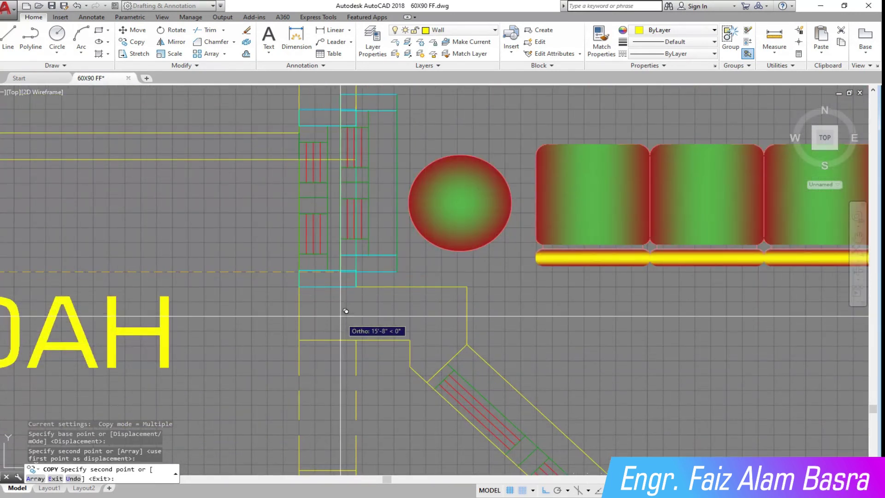
key(Escape)
- Measure the vertical distance from the placed window's lower corner to the verandah's upper wall line, leaving no dimension
scroll(353, 266, down, 2)
scroll(321, 200, up, 1)
click(329, 30)
click(317, 326)
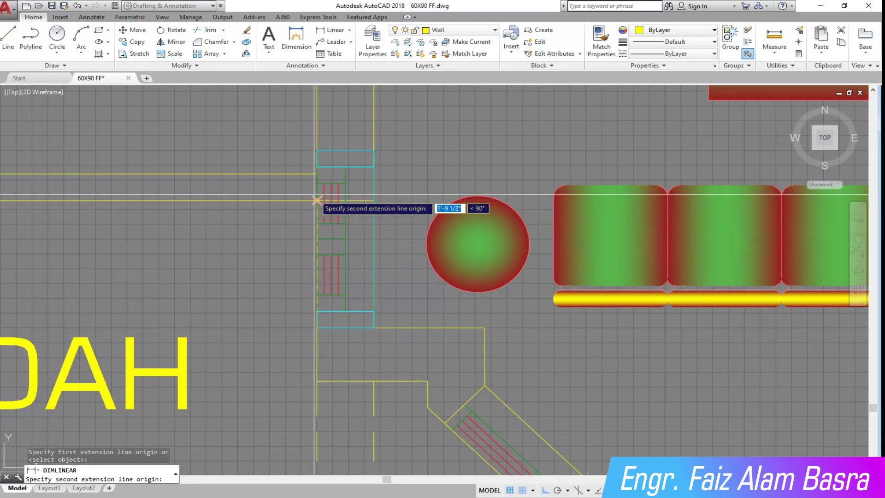
click(333, 197)
key(Escape)
- Erase the placed window copy from the wall between the verandah and the drawing room
scroll(333, 212, down, 5)
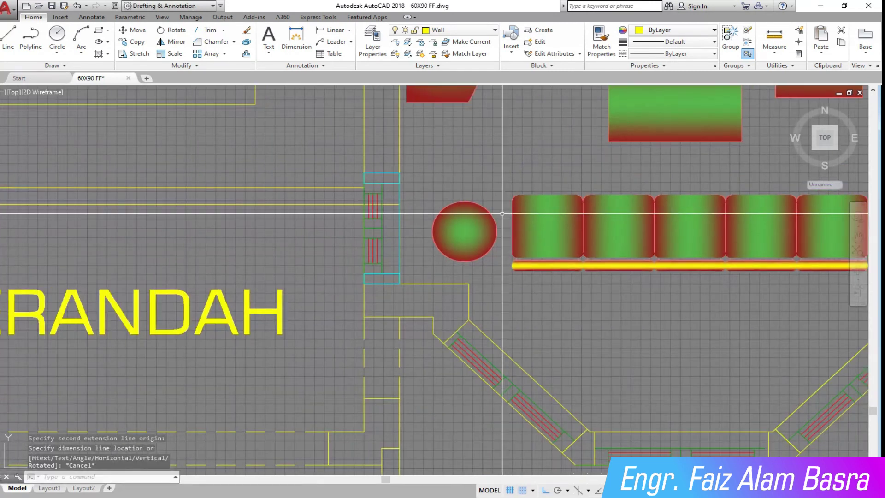
scroll(347, 186, up, 4)
scroll(348, 185, down, 2)
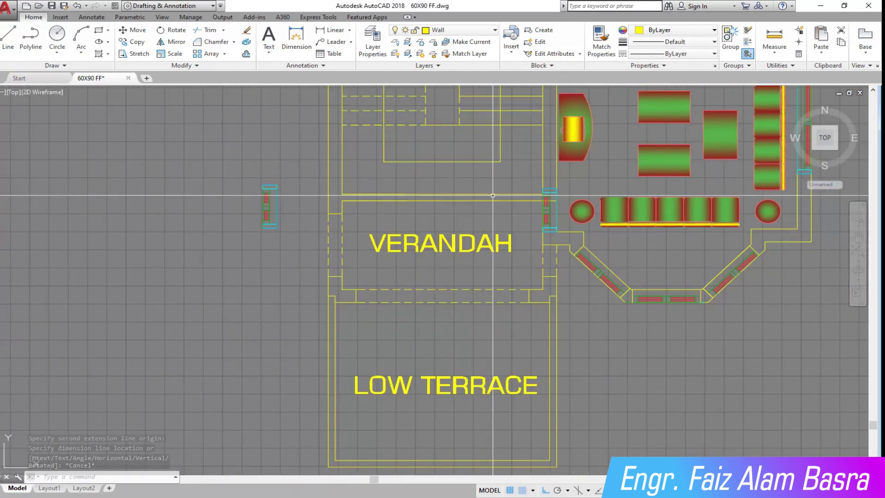
scroll(530, 186, up, 4)
click(580, 185)
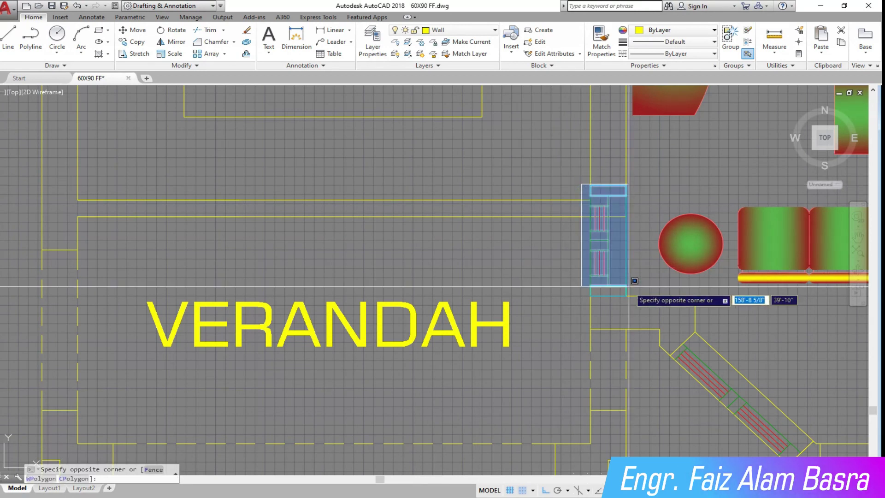
click(632, 306)
key(Delete)
- Add a vertical linear dimension along the full length of the loose window, outside the verandah
scroll(608, 272, down, 4)
scroll(332, 248, up, 8)
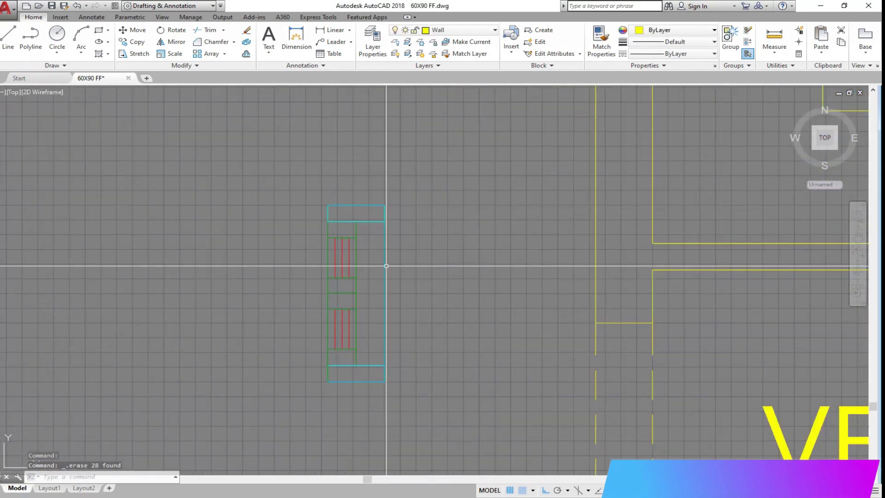
click(378, 445)
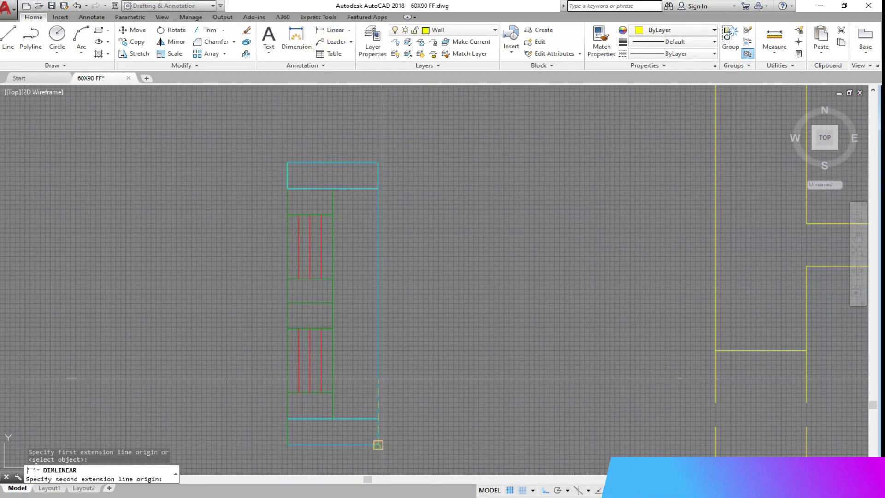
click(377, 162)
click(459, 189)
scroll(460, 189, down, 4)
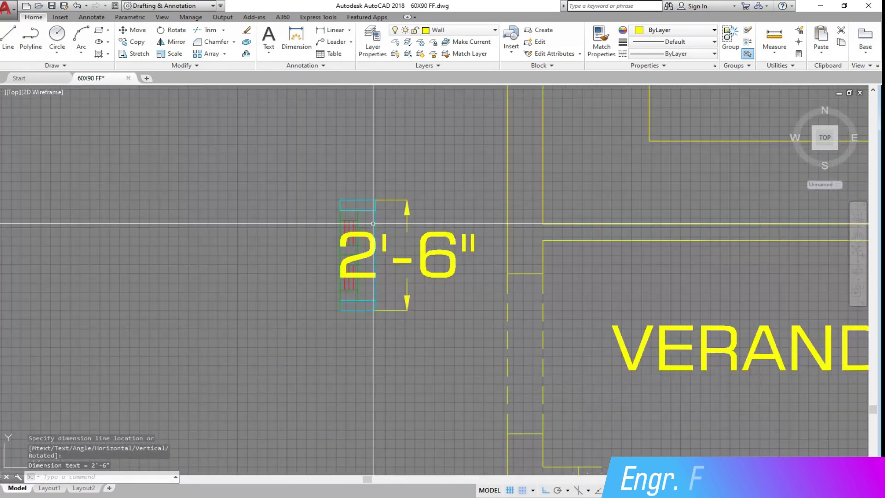
- Stretch the loose window's upper end 4" downward, shortening only the upper pane
scroll(392, 242, up, 2)
click(134, 54)
click(405, 299)
click(292, 188)
key(Return)
click(236, 144)
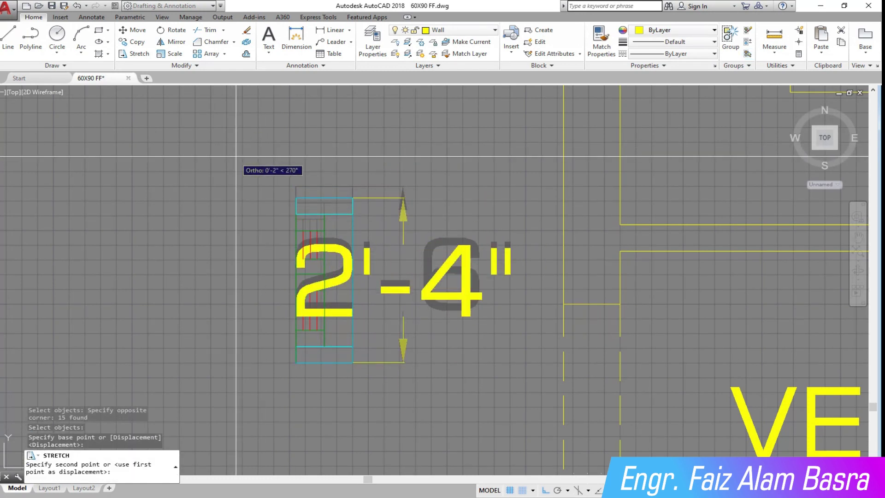
click(236, 156)
- Stretch the loose window's lower end 4" upward, shortening only the lower pane
click(134, 53)
click(483, 399)
click(404, 357)
key(Return)
click(246, 317)
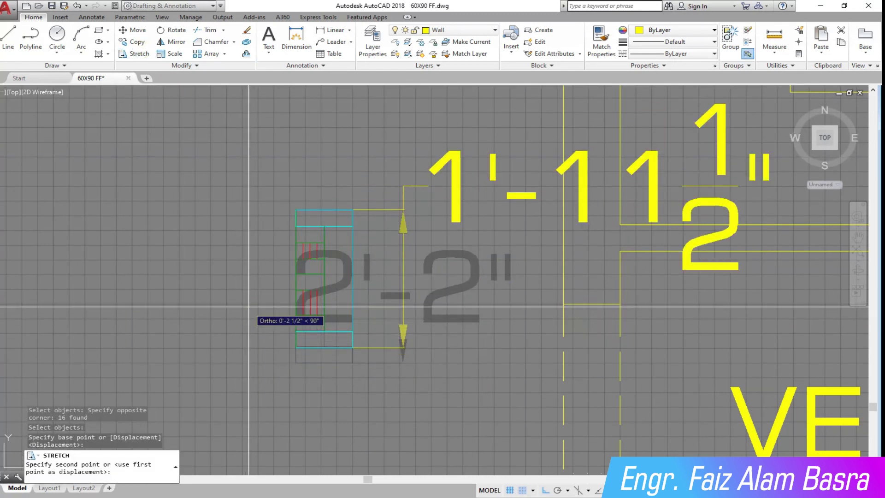
text(4)
key(Return)
- Erase the dimension beside the loose window
click(482, 333)
click(434, 239)
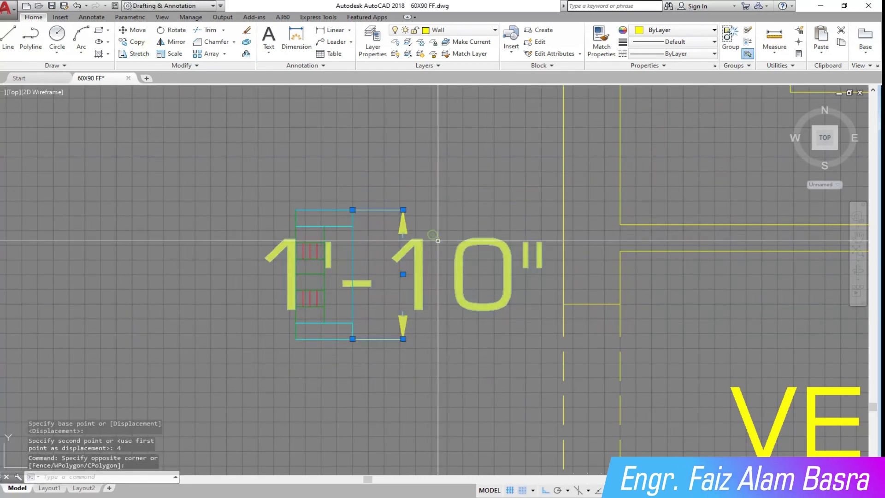
key(Delete)
- Copy the shortened window by its lower corner into the verandah–drawing room wall, directly above the wall return
click(145, 46)
click(296, 252)
key(Return)
click(295, 340)
scroll(166, 298, down, 4)
scroll(645, 334, up, 3)
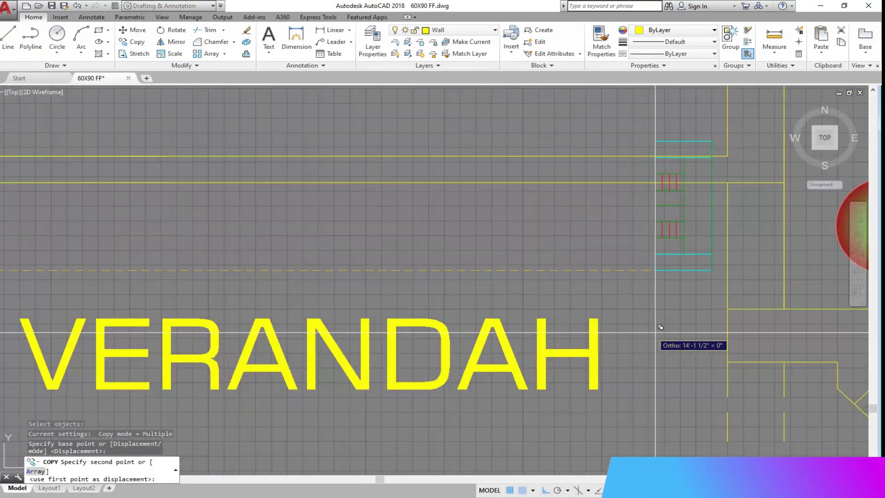
click(728, 308)
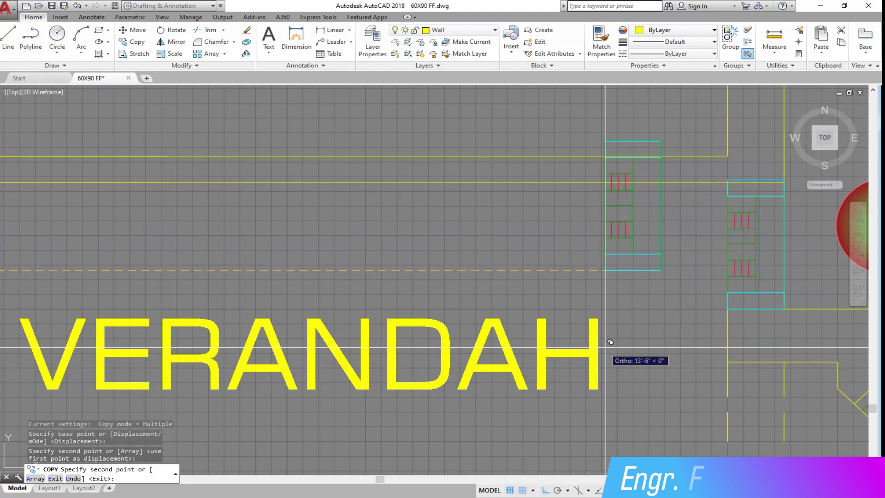
key(Escape)
- Move the placed window by its upper corner down to the verandah's upper wall line
scroll(311, 252, down, 4)
scroll(423, 227, up, 5)
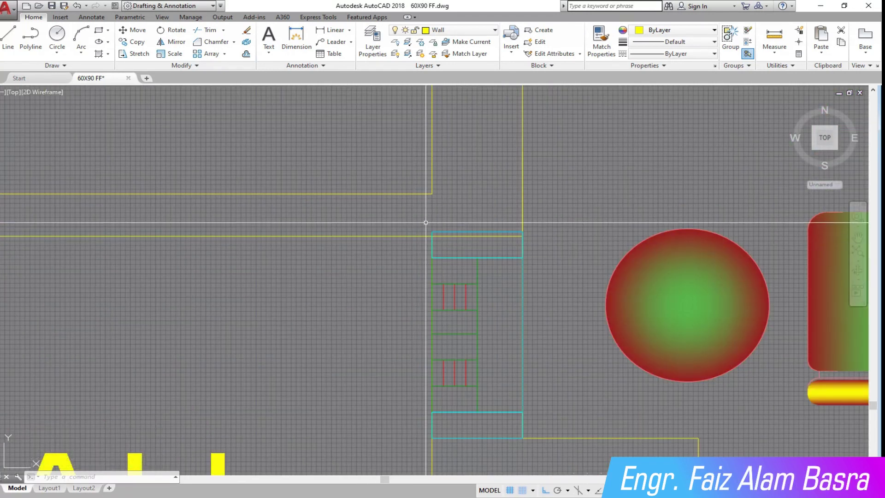
click(133, 30)
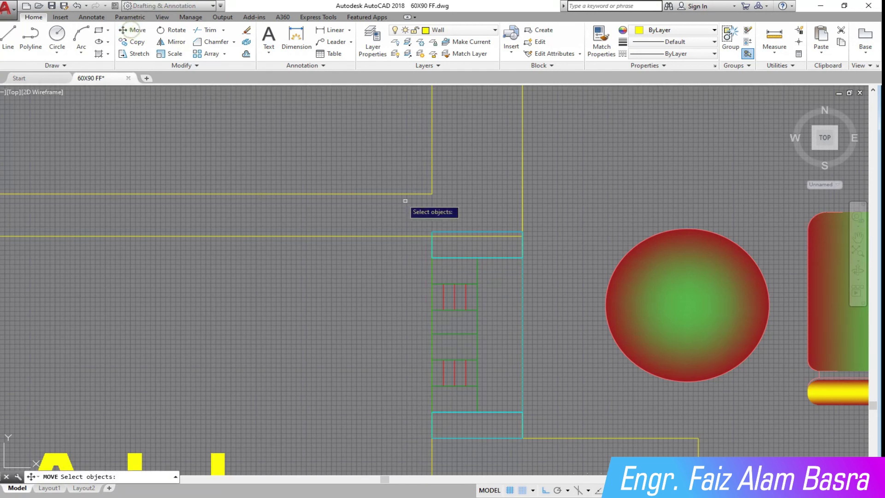
click(413, 220)
click(537, 448)
right_click(436, 220)
click(433, 231)
click(432, 236)
scroll(431, 187, down, 4)
scroll(432, 283, up, 2)
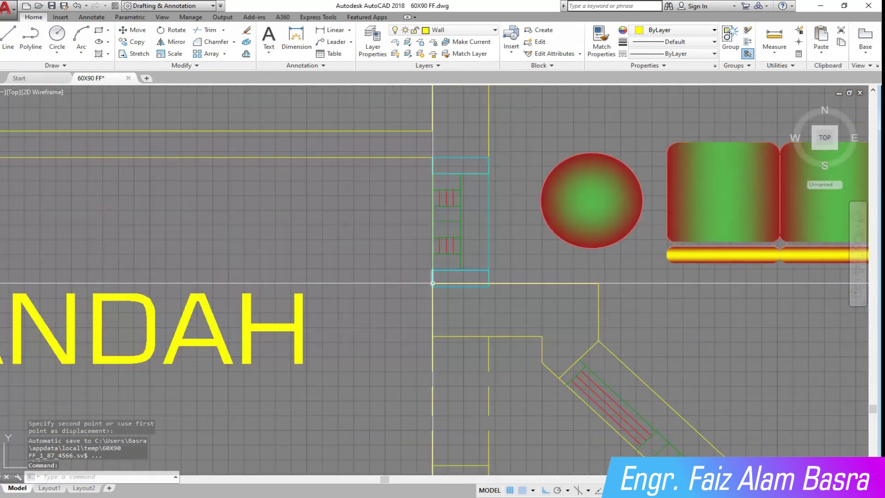
- Stretch the placed window's lower edge up to the wall return line, shortening its lower end block
scroll(462, 279, up, 10)
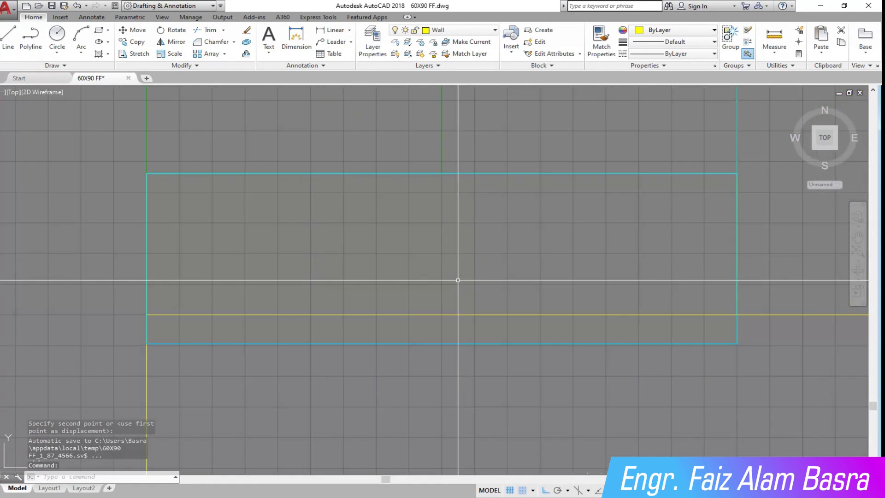
click(768, 400)
click(355, 325)
key(Return)
click(146, 343)
click(147, 315)
scroll(189, 359, down, 4)
scroll(278, 368, down, 4)
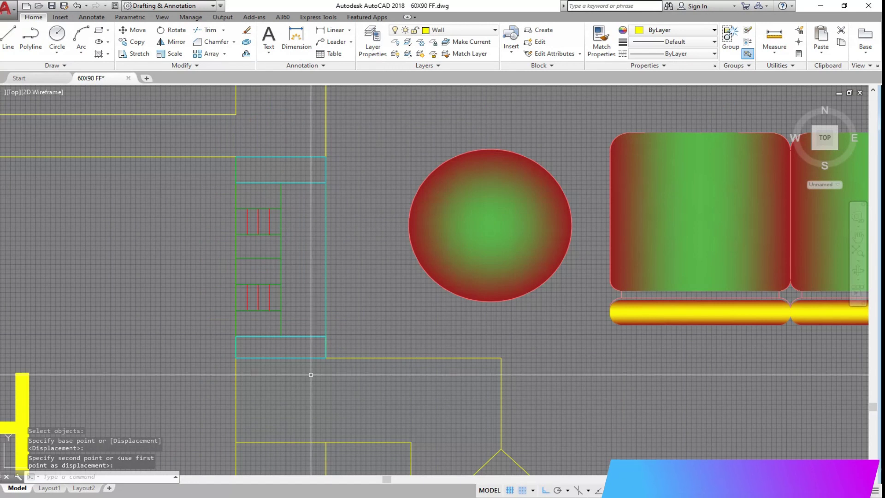
- Stretch the placed window's panes and inner block edges 0.25" upward, keeping its outer ends in place
click(134, 54)
click(351, 341)
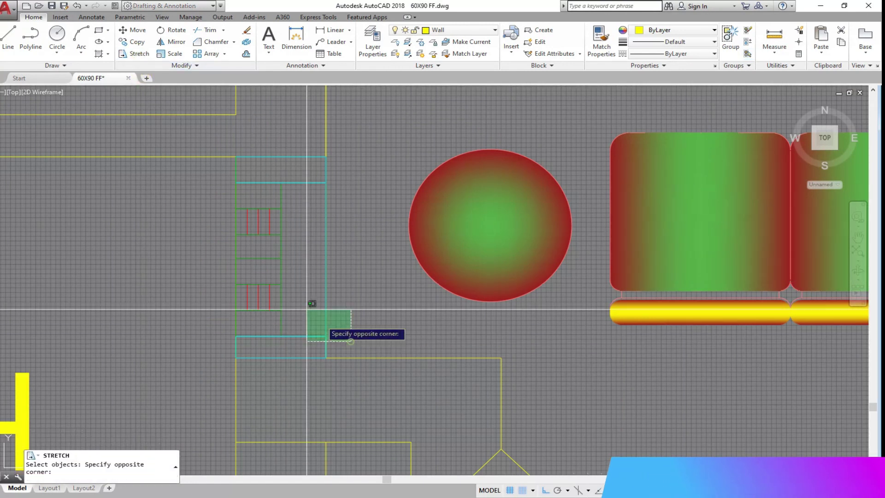
click(174, 175)
key(Return)
click(171, 260)
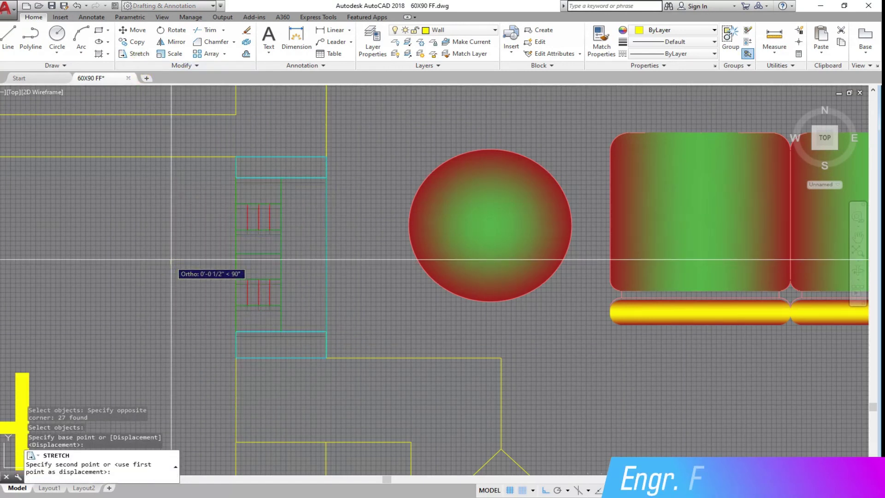
text(.25)
key(Return)
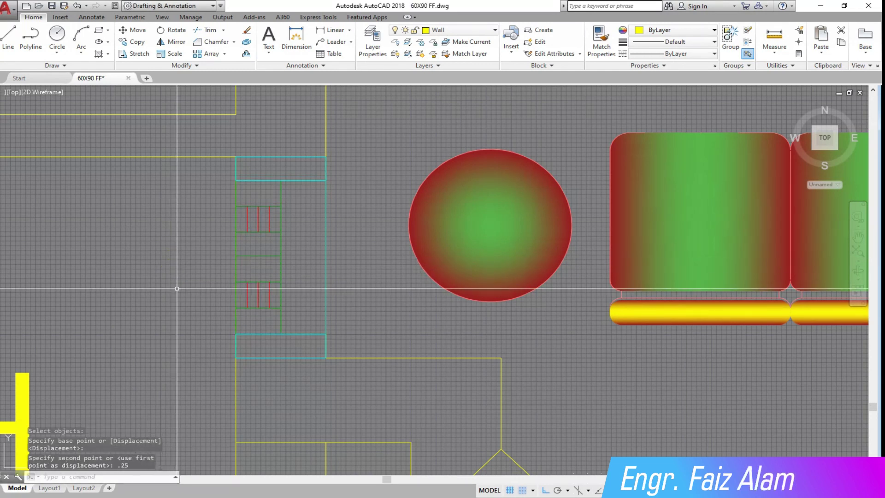
- Erase the loose source window outside the verandah
scroll(200, 319, down, 5)
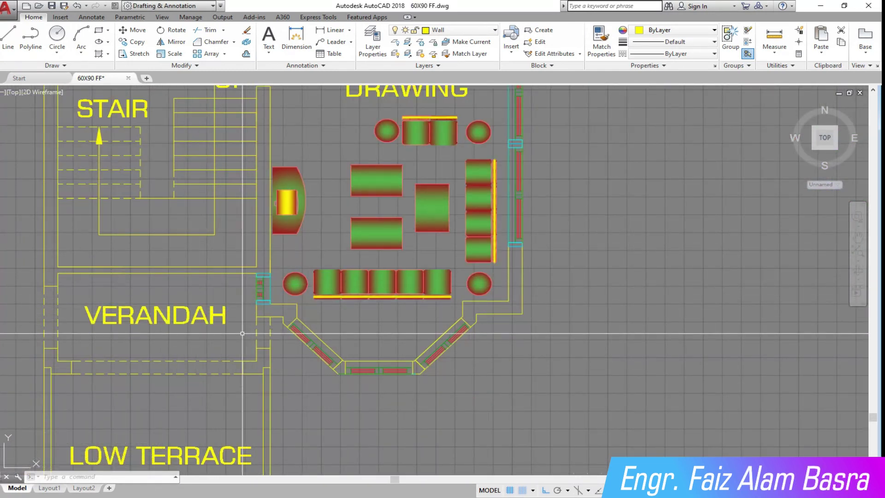
scroll(252, 307, up, 2)
scroll(309, 267, down, 2)
scroll(309, 266, down, 2)
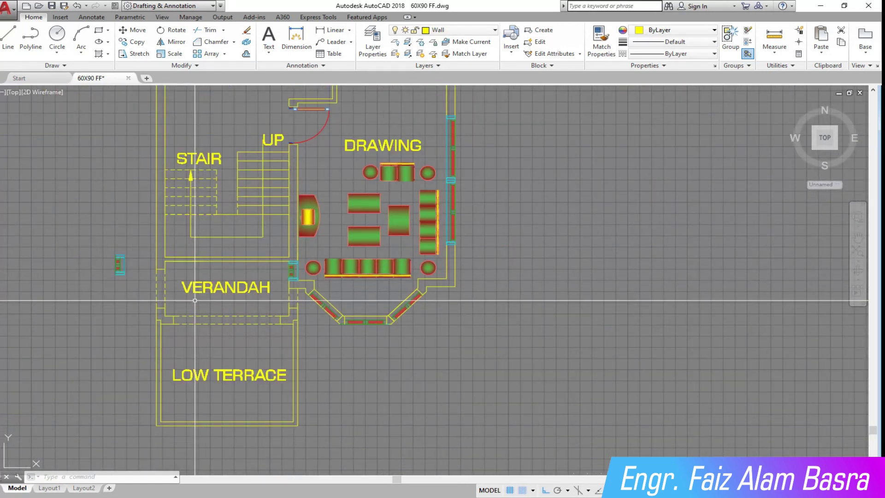
click(126, 281)
click(110, 259)
key(Delete)
- Erase the two short duplicate line pieces lying on the wall between the stair and the verandah
scroll(231, 280, up, 3)
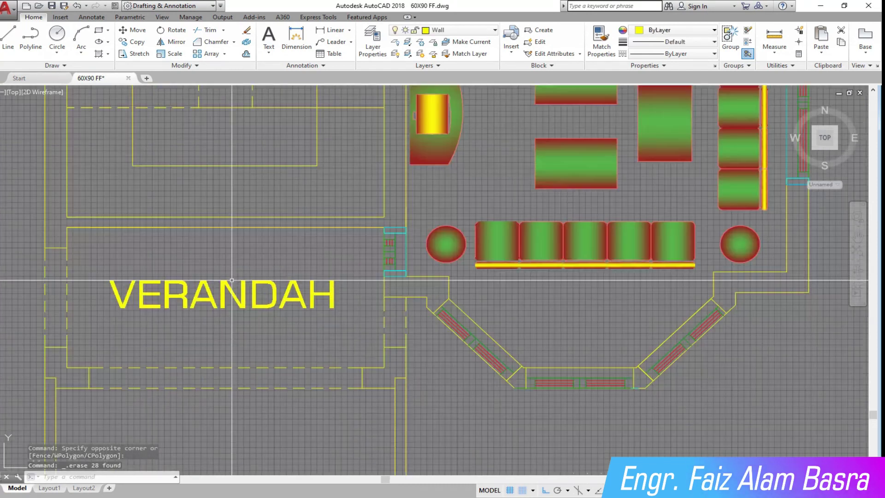
scroll(439, 303, up, 2)
scroll(231, 283, down, 2)
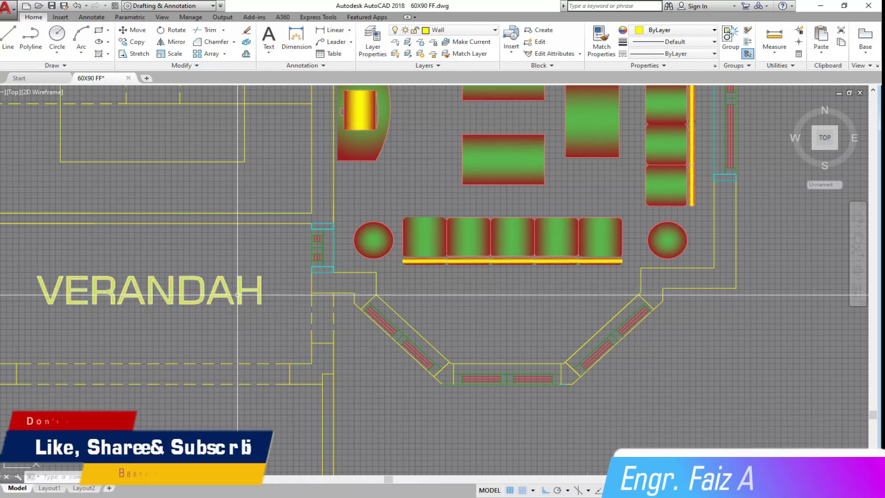
scroll(394, 291, up, 2)
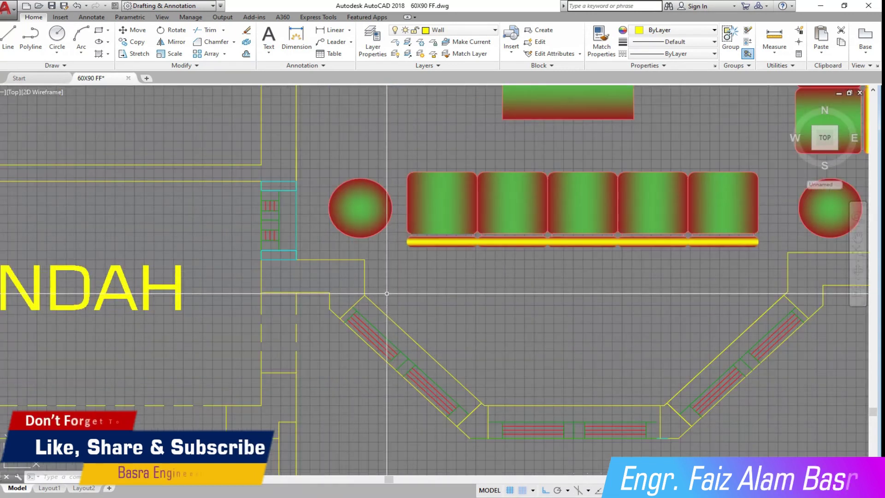
scroll(297, 281, down, 2)
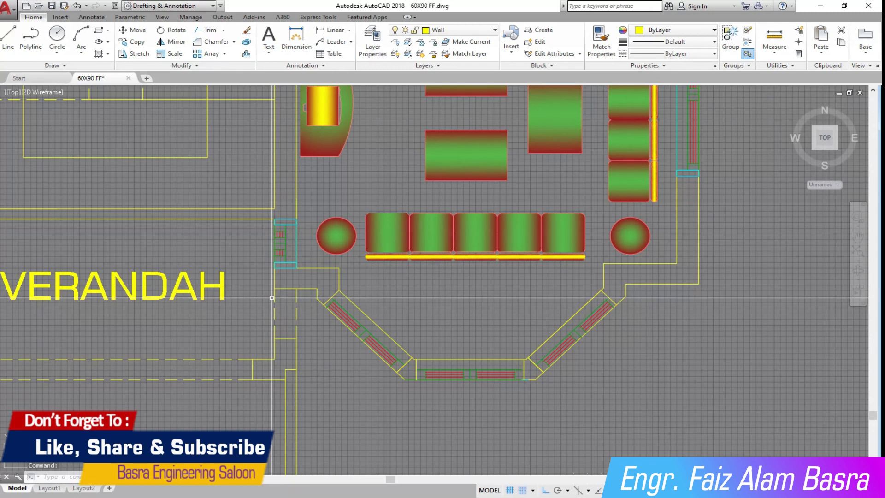
scroll(353, 311, down, 2)
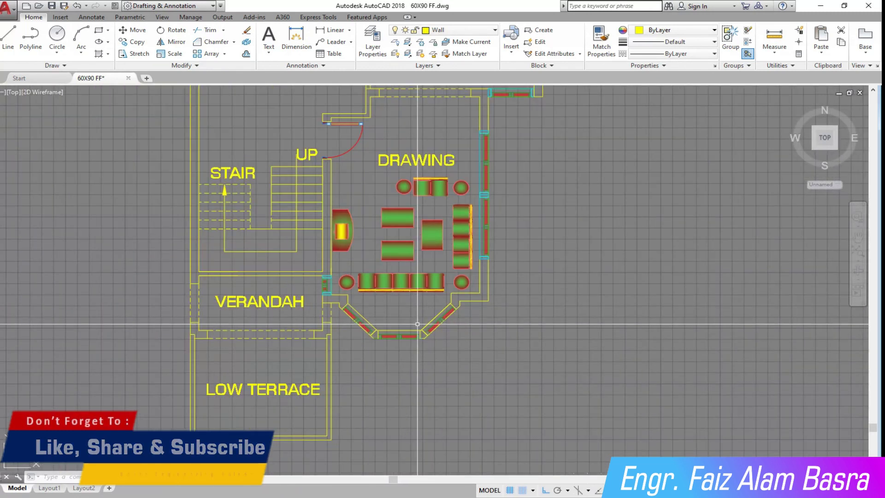
scroll(184, 269, up, 2)
click(207, 262)
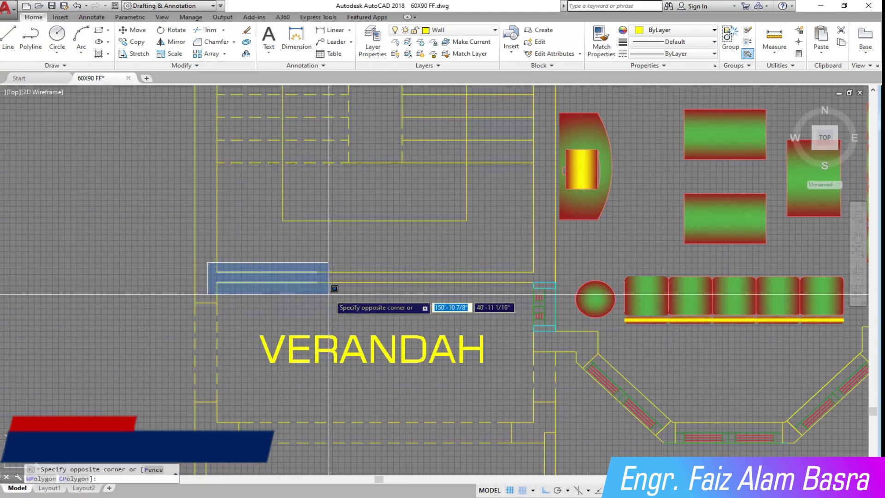
click(330, 288)
key(Delete)
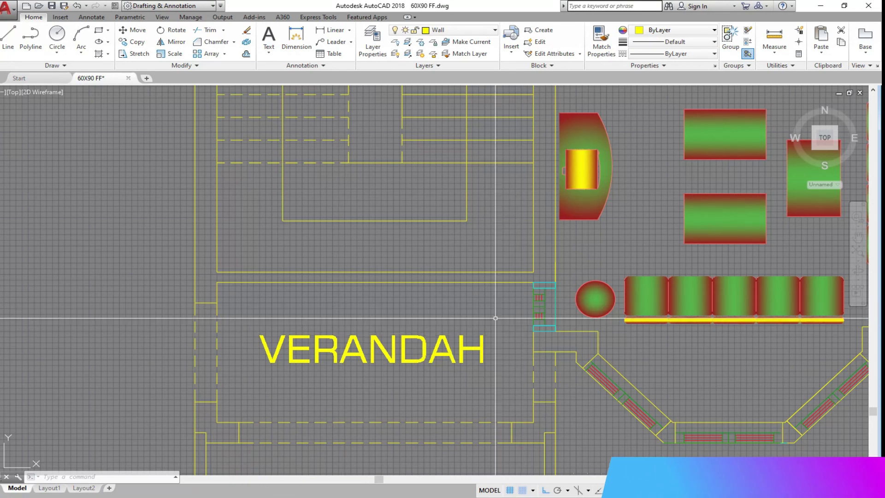
- Move the DINING label slightly downward, closer to the dining table
scroll(412, 268, down, 4)
scroll(460, 305, up, 2)
scroll(280, 256, down, 4)
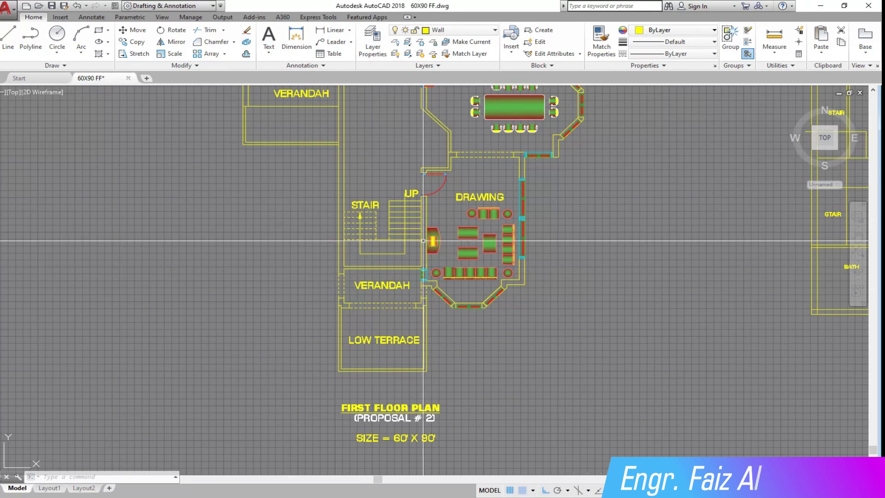
scroll(429, 157, up, 5)
scroll(415, 193, down, 5)
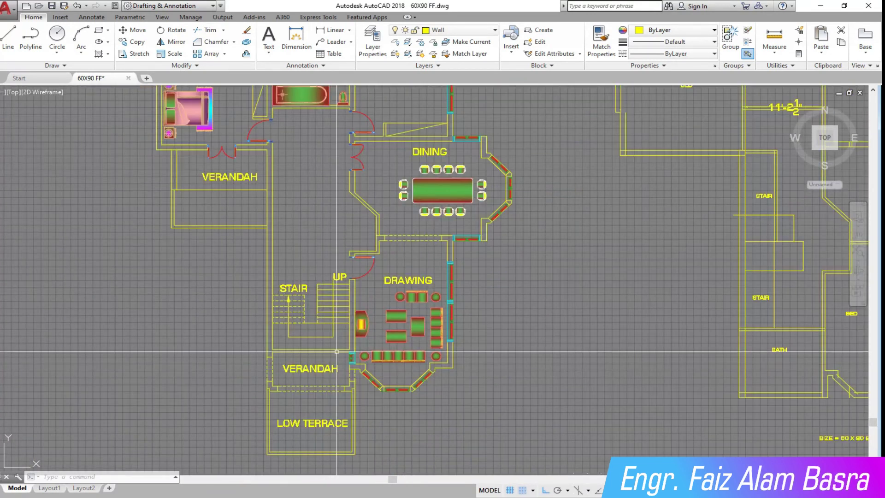
scroll(345, 276, up, 2)
scroll(368, 207, down, 3)
scroll(377, 194, up, 3)
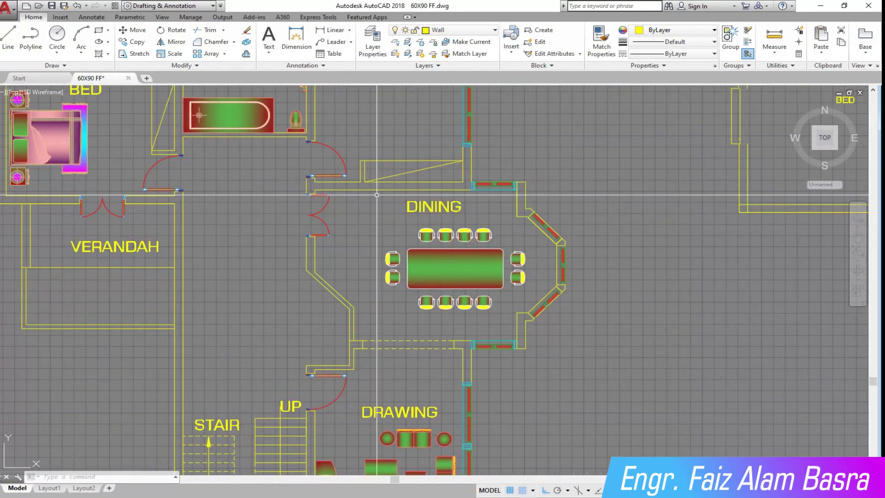
right_click(355, 212)
click(354, 212)
click(355, 221)
- Copy the bed, side tables, rug and BED label from the furnished bedroom above the study to the empty space east of the second bedroom
scroll(400, 239, down, 5)
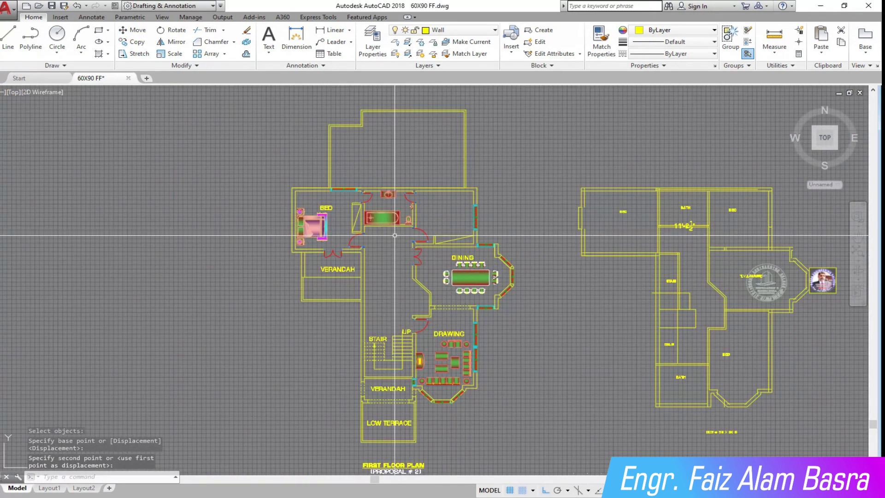
scroll(401, 239, up, 4)
click(133, 41)
scroll(398, 236, down, 8)
scroll(203, 219, up, 10)
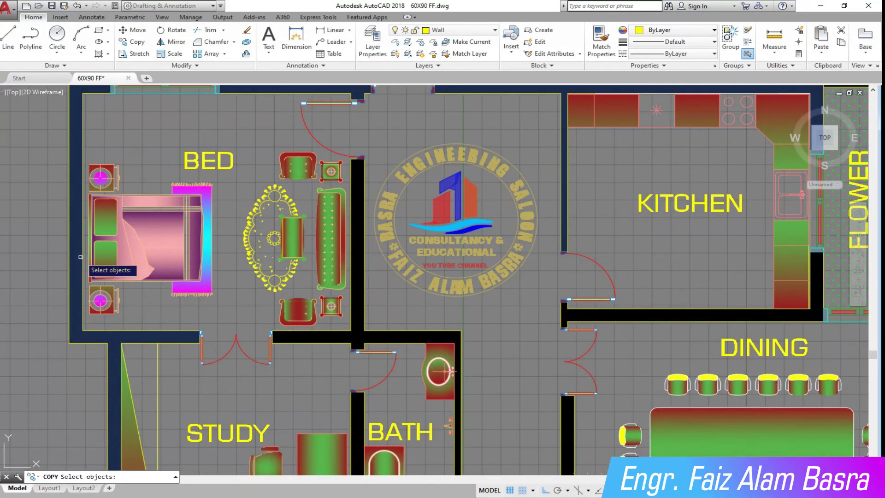
click(220, 314)
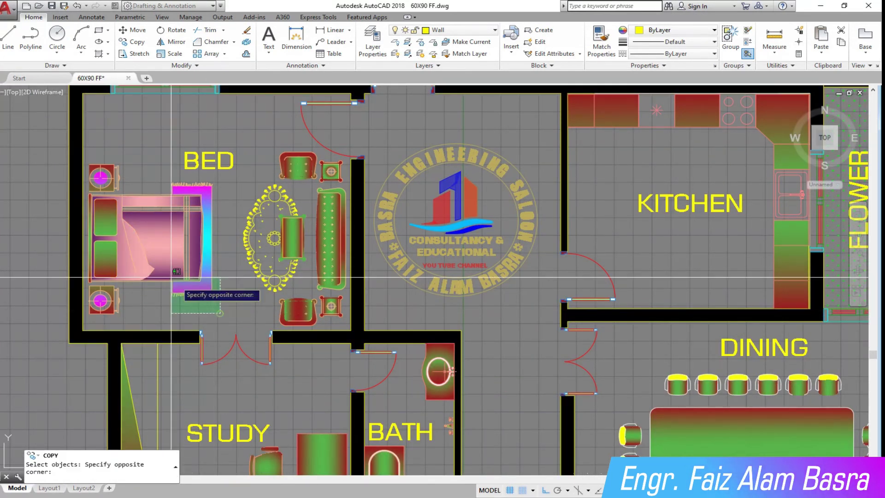
click(92, 156)
key(Return)
click(218, 251)
scroll(144, 245, down, 8)
scroll(184, 251, down, 6)
scroll(395, 251, up, 8)
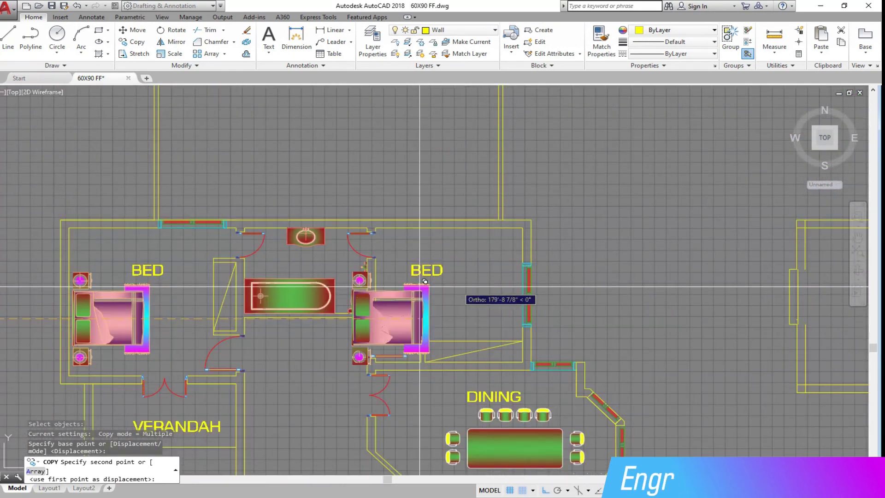
scroll(425, 281, down, 3)
click(530, 277)
key(Escape)
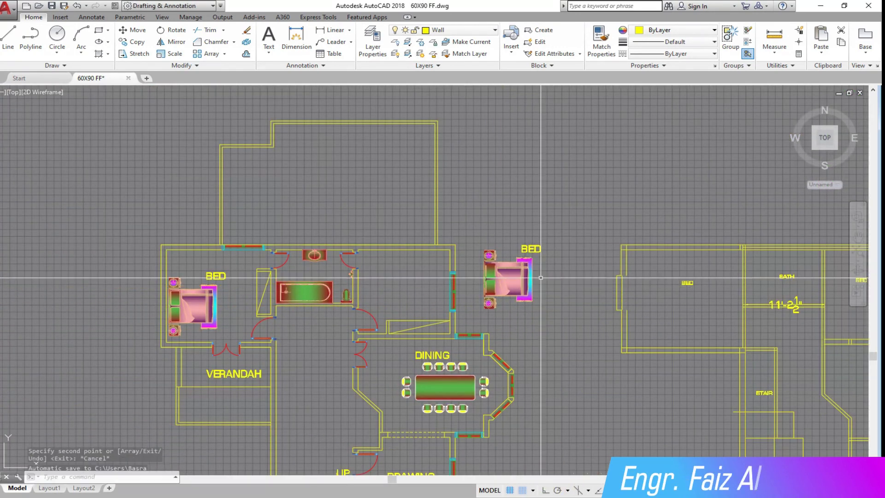
- Rotate the copied bed set together with its BED label by 270°, so the headboard faces up the plan
scroll(540, 277, up, 4)
click(162, 30)
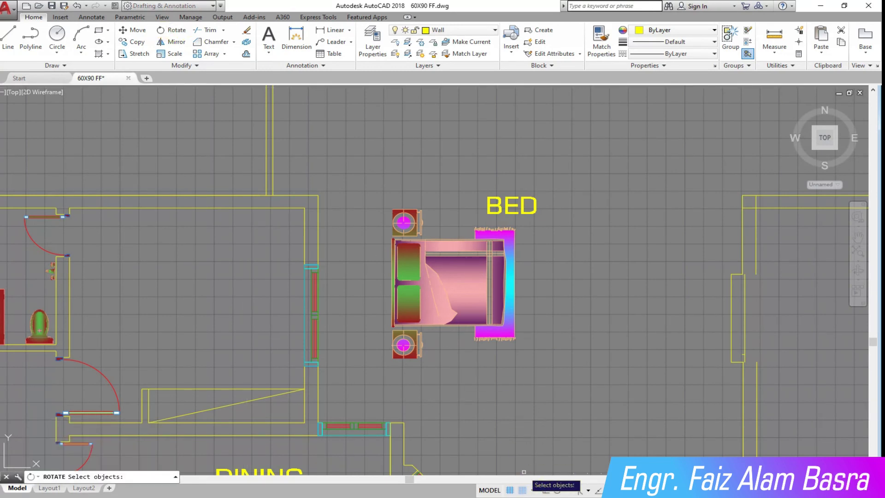
click(572, 366)
click(405, 187)
key(Return)
click(513, 285)
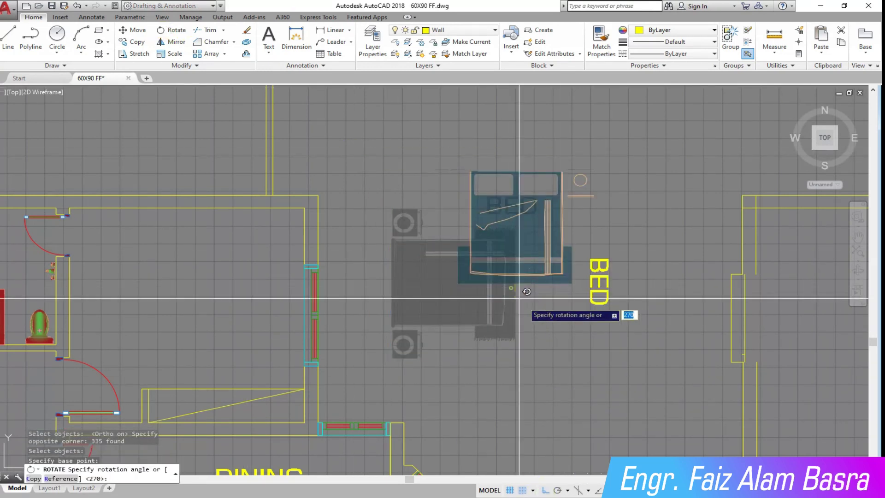
click(554, 377)
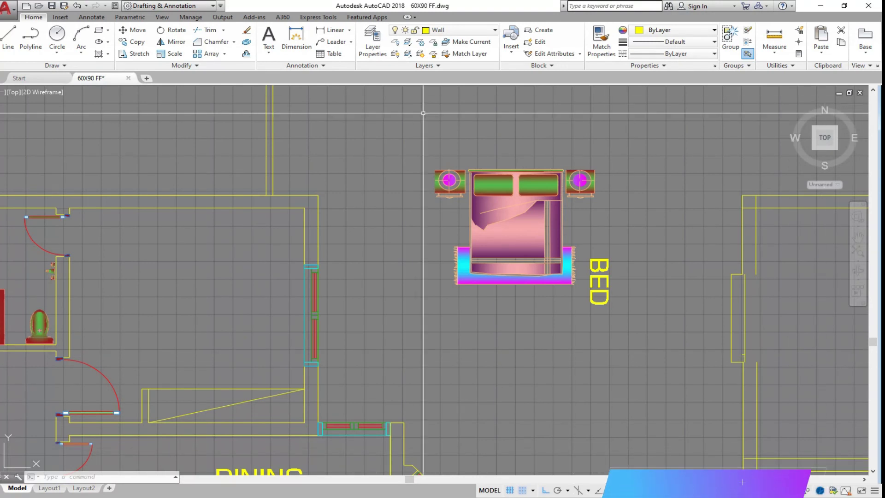
- Move the rotated bed set and its label into the second bedroom, placing the headboard against the upper wall
click(128, 36)
click(672, 332)
click(458, 162)
key(Return)
click(522, 306)
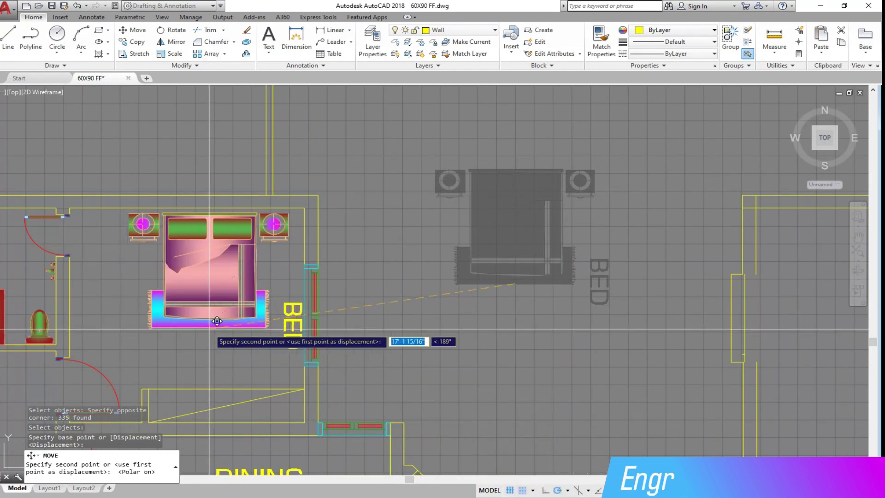
scroll(449, 331, down, 3)
scroll(314, 328, up, 5)
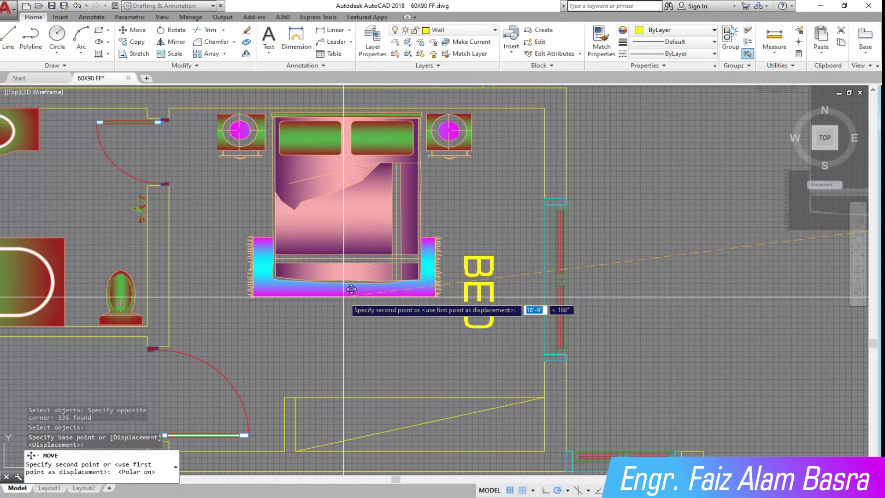
click(343, 298)
- Erase the rotated BED label and move the bed set about 1'-6" horizontally toward the window wall
click(509, 319)
click(479, 281)
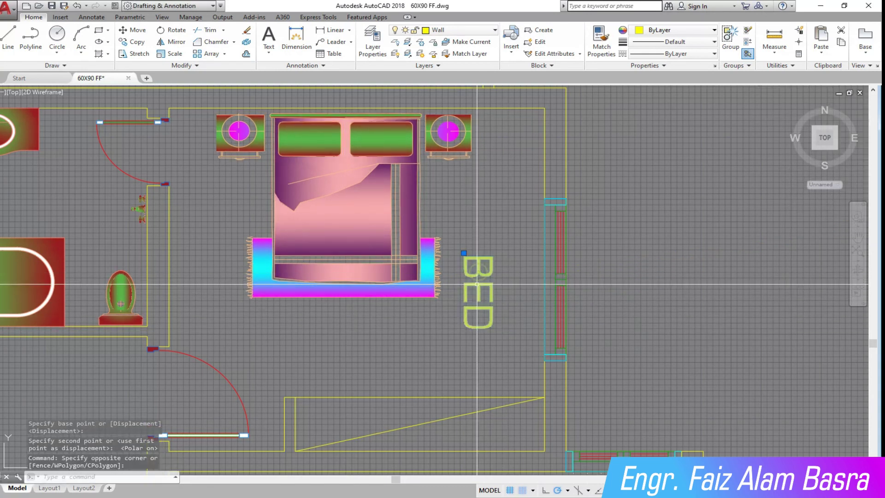
click(132, 30)
click(490, 342)
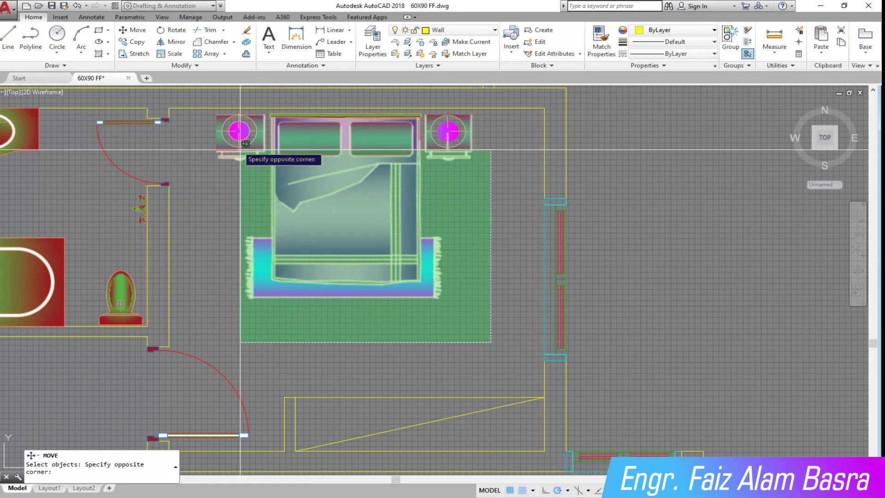
click(211, 105)
key(Return)
click(257, 326)
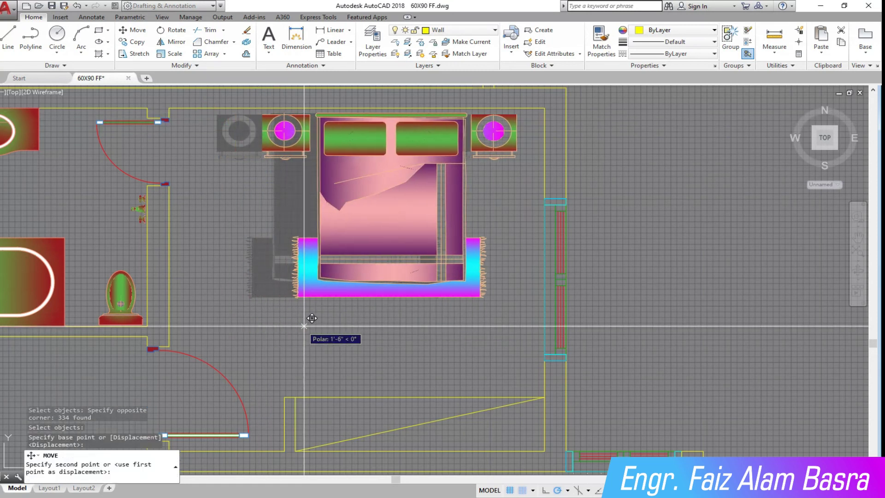
click(305, 326)
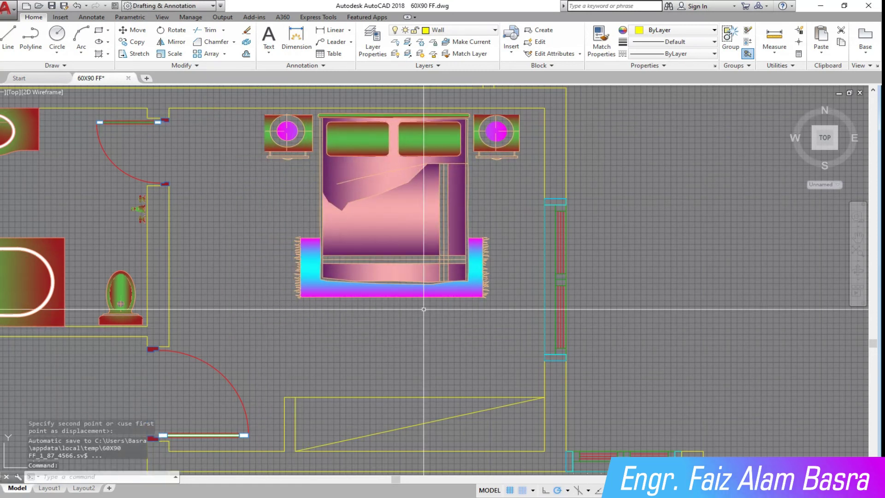
scroll(300, 257, down, 3)
scroll(274, 231, up, 2)
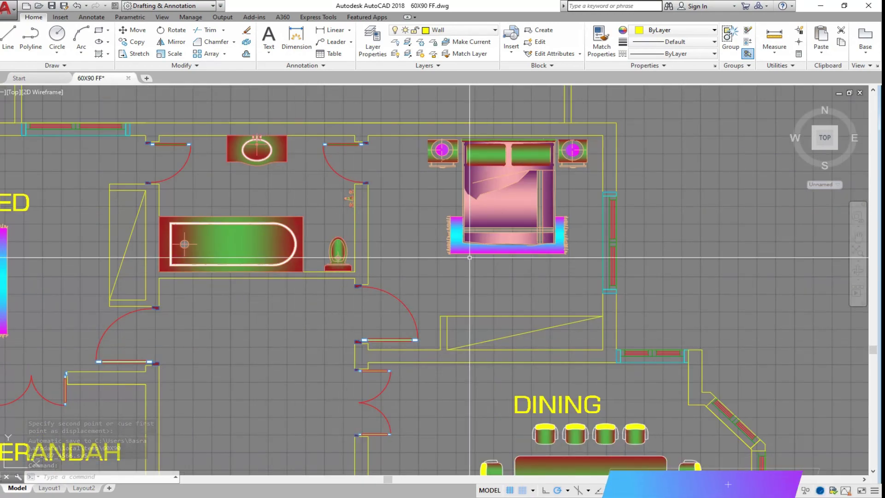
scroll(271, 229, down, 2)
scroll(269, 228, up, 2)
scroll(270, 228, down, 3)
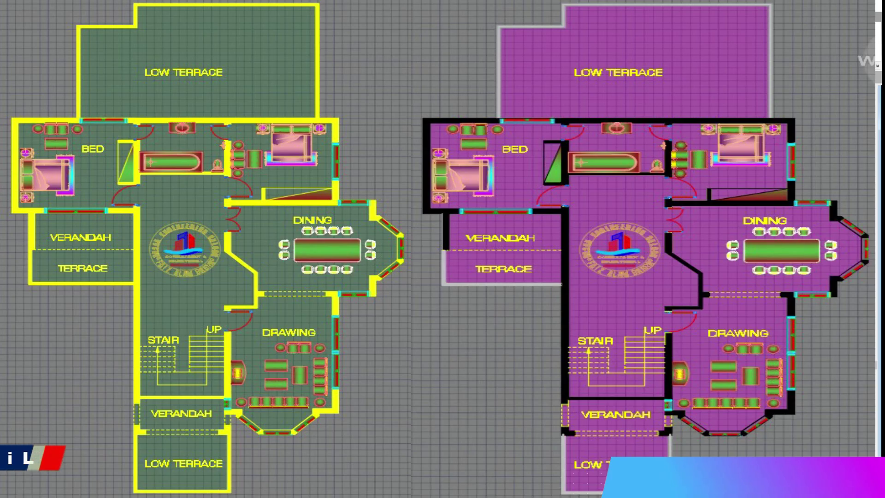